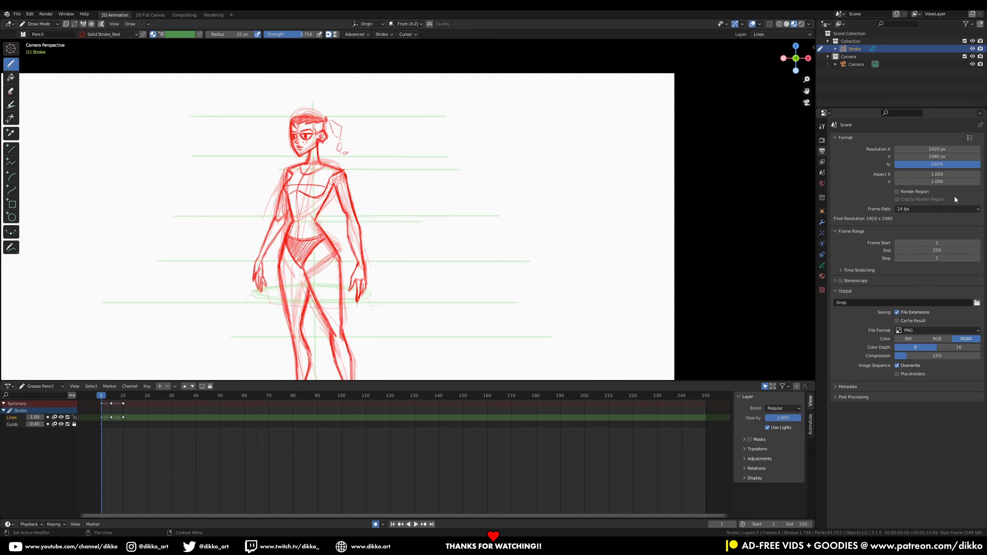
Start a profile pose at frame 15 by sketching the high-heeled foot and a curved body guideline up to the neck.
key(space)
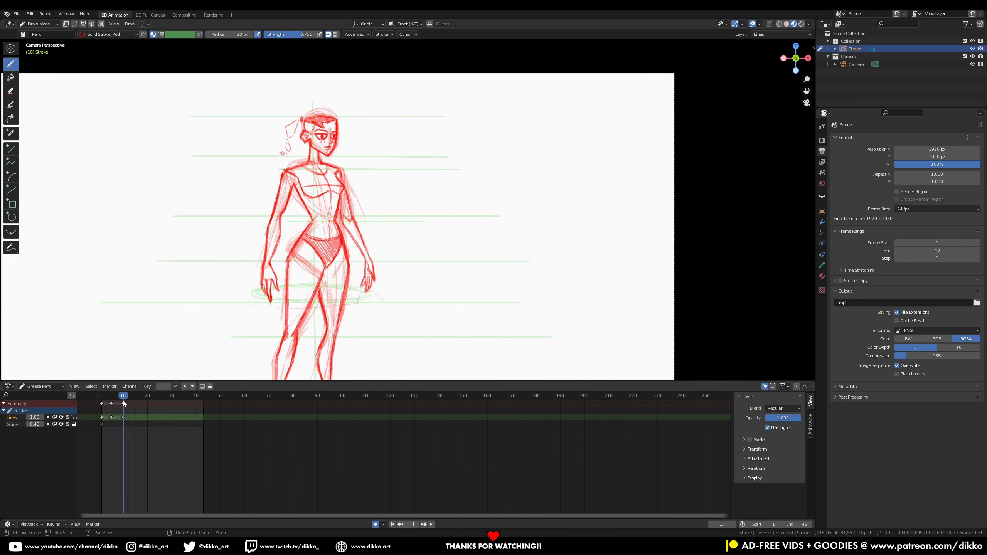
mouse_move(123, 400)
mouse_down()
mouse_move(135, 404)
mouse_move(135, 428)
mouse_up()
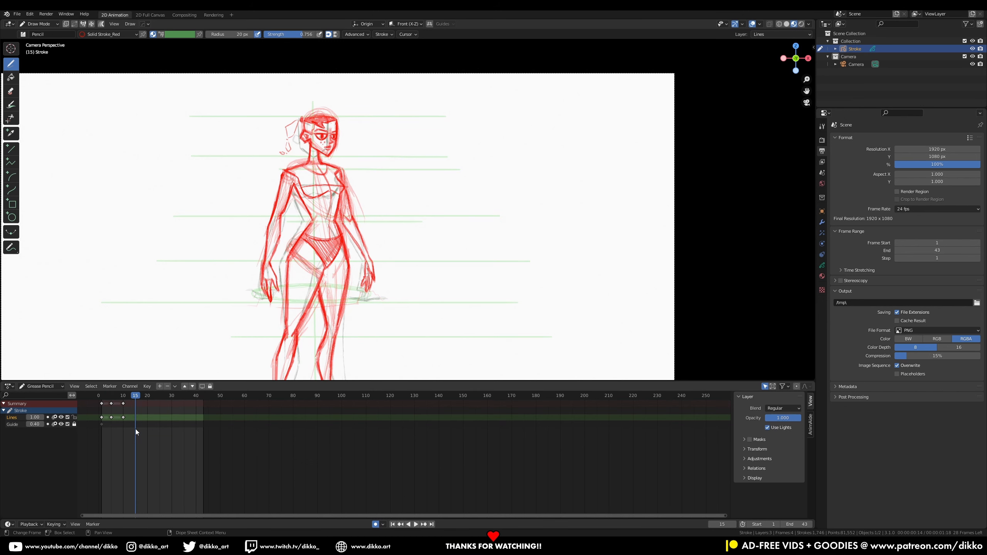
shift+middle_drag(319, 318, 334, 238)
drag(336, 362, 333, 363)
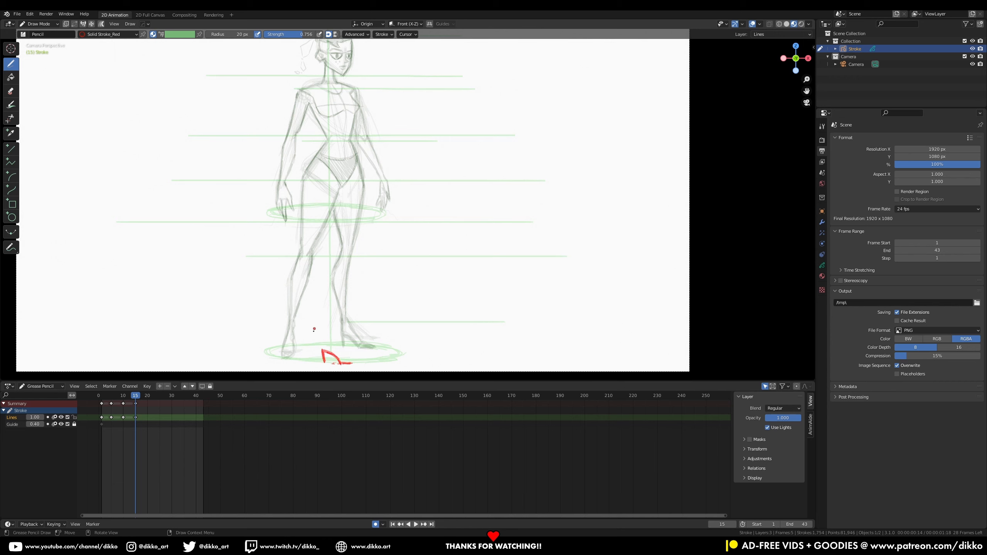
drag(133, 398, 137, 403)
scroll(333, 299, down, 1)
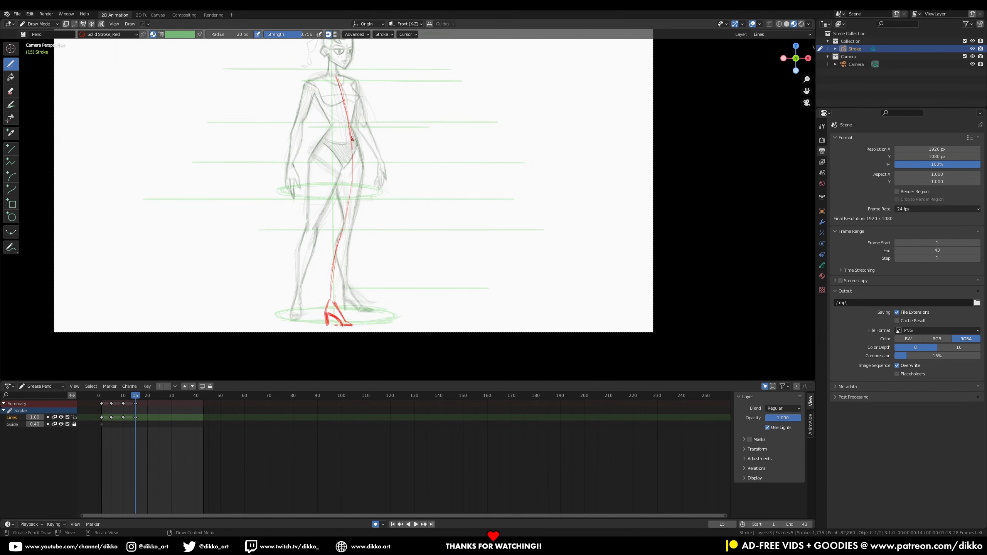
Sketch the neck, rounded rib cage and sloping chest contour of the frame 15 profile figure.
scroll(330, 92, up, 3)
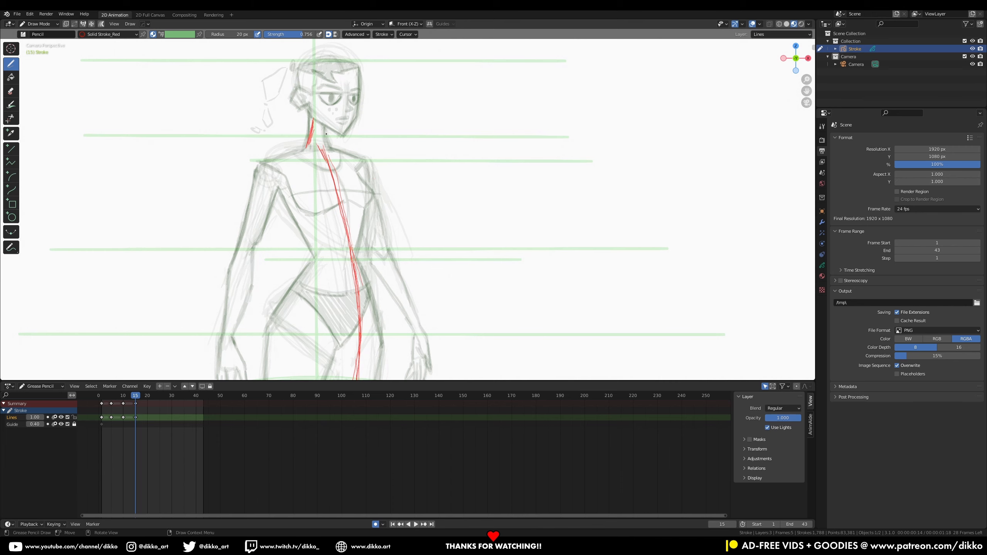
scroll(326, 134, down, 3)
mouse_move(346, 204)
mouse_down()
mouse_move(342, 183)
mouse_move(378, 186)
mouse_up()
drag(364, 172, 385, 194)
drag(367, 174, 389, 199)
ctrl+middle_drag(369, 187, 349, 158)
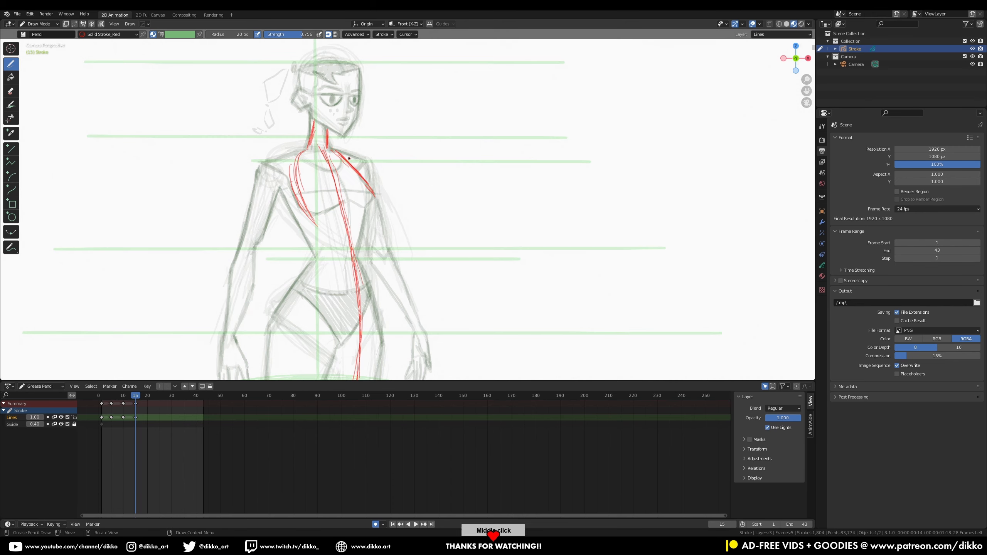
Sketch the belly, lower back and buttock contours, with the pelvis circle, thigh and lower leg below.
shift+middle_drag(342, 288, 333, 167)
drag(349, 129, 357, 166)
drag(349, 129, 355, 216)
mouse_move(357, 171)
ctrl+middle_down()
mouse_move(357, 226)
mouse_move(359, 194)
ctrl+middle_up()
shift+middle_drag(358, 195, 353, 149)
drag(324, 119, 299, 160)
drag(324, 120, 297, 173)
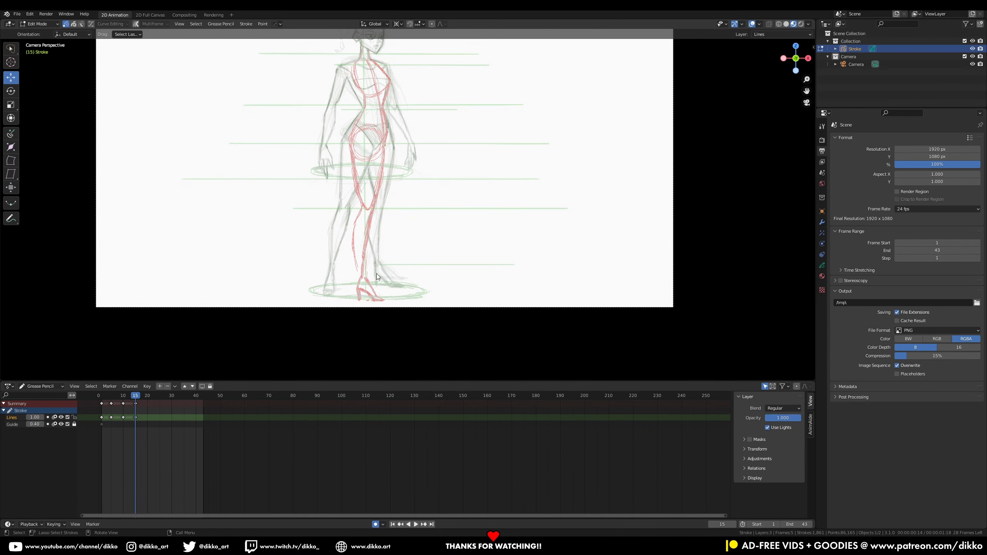
Move and scale the selected profile strokes along the X axis in Edit Mode, and return to Draw Mode.
middle_drag(412, 268, 429, 262)
key(g)
key(x)
click(403, 292)
key(s)
key(x)
click(459, 336)
key(g)
key(x)
click(438, 310)
click(51, 24)
click(43, 56)
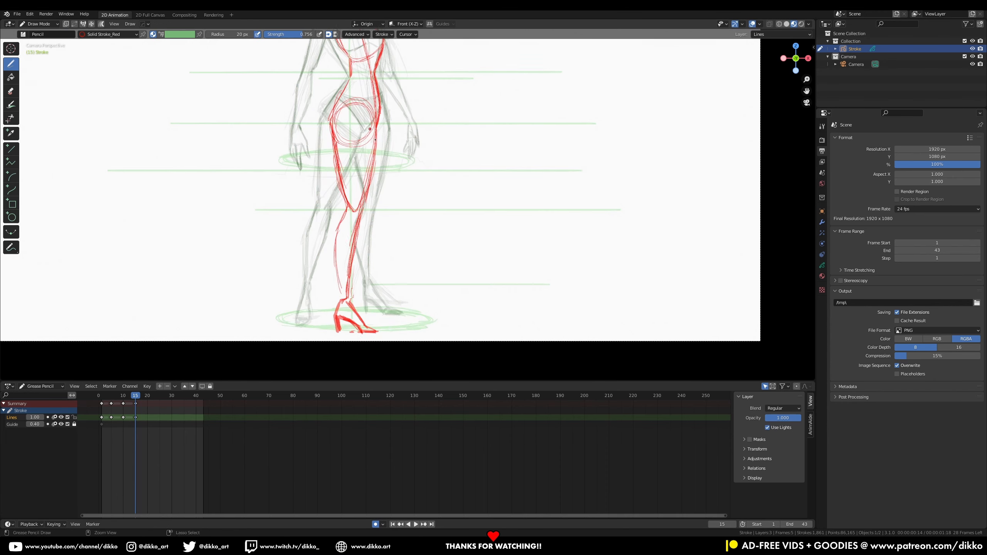
Strengthen the body contours of the frame 15 profile figure and sketch its head outline with hairline, jaw and ear.
ctrl+middle_drag(349, 272, 345, 298)
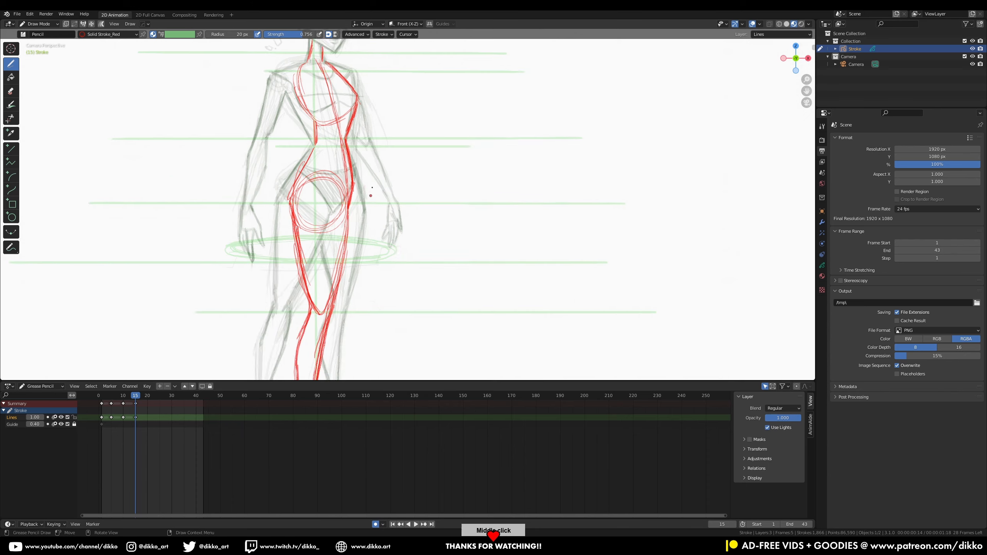
scroll(300, 150, up, 3)
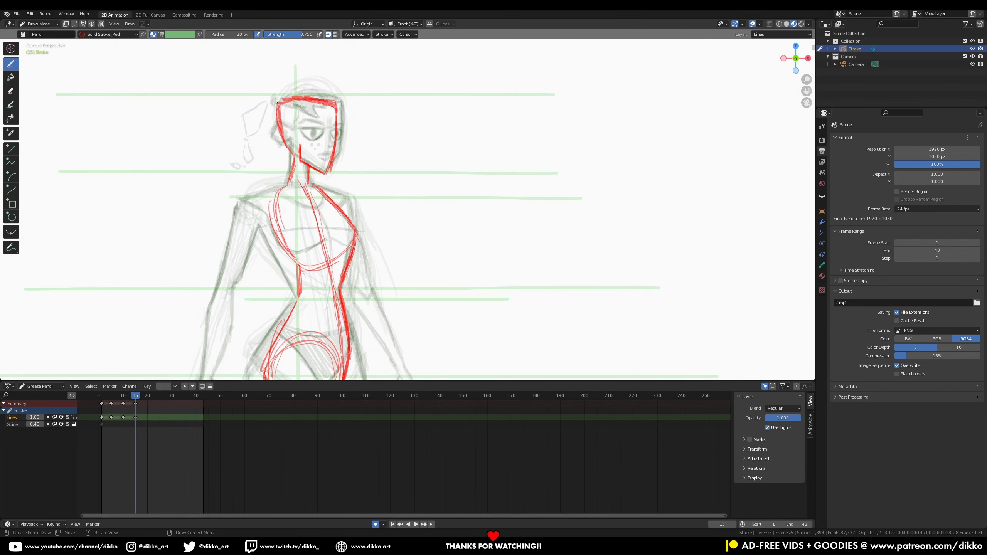
ctrl+middle_drag(249, 234, 248, 296)
drag(136, 397, 145, 401)
shift+middle_drag(249, 311, 246, 262)
ctrl+middle_drag(246, 262, 246, 288)
mouse_move(140, 397)
mouse_down()
mouse_move(114, 401)
mouse_move(140, 401)
mouse_up()
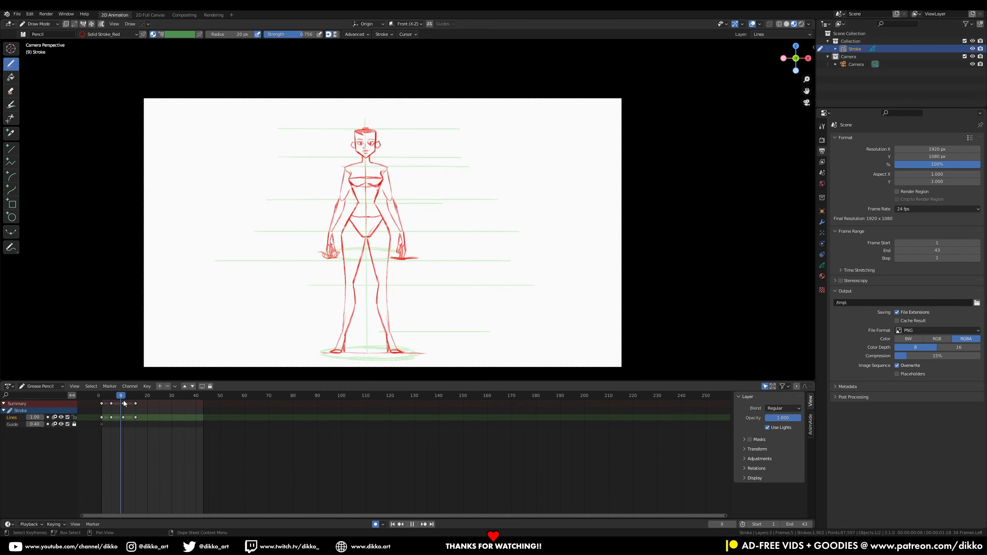
Rotate the frame 17 figure above the knees in Edit Mode, and rotate its part above the thighs by -2.67°.
scroll(401, 267, up, 2)
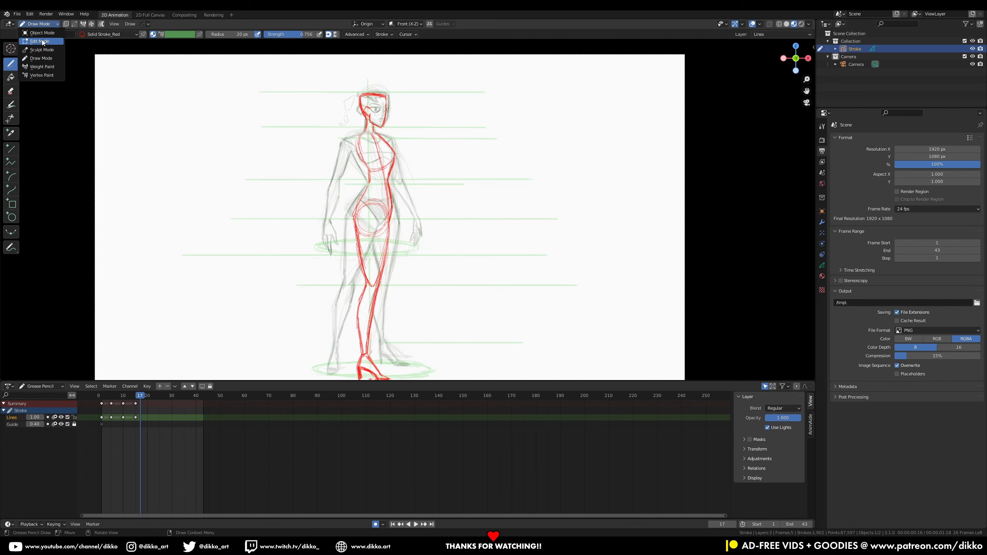
click(42, 40)
key(r)
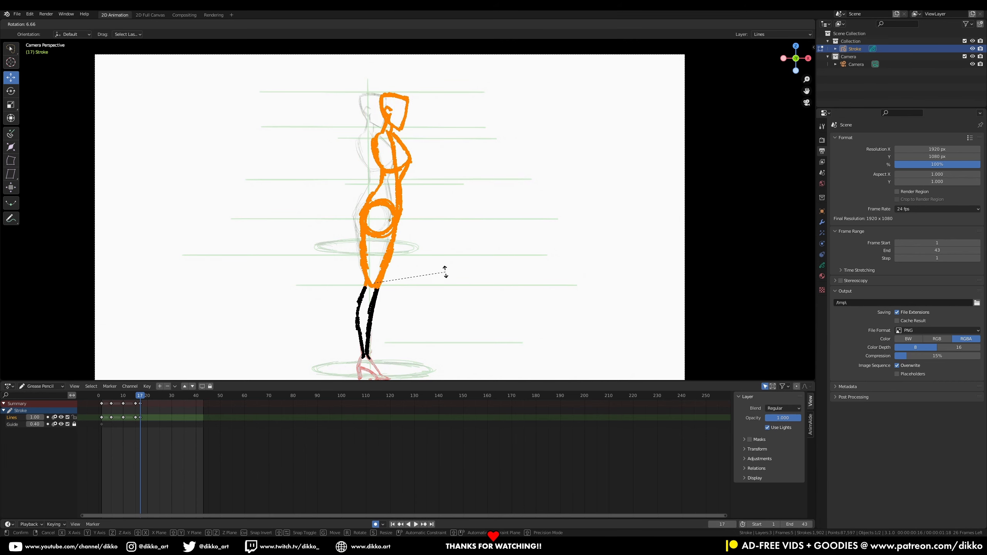
click(446, 271)
key(r)
click(421, 178)
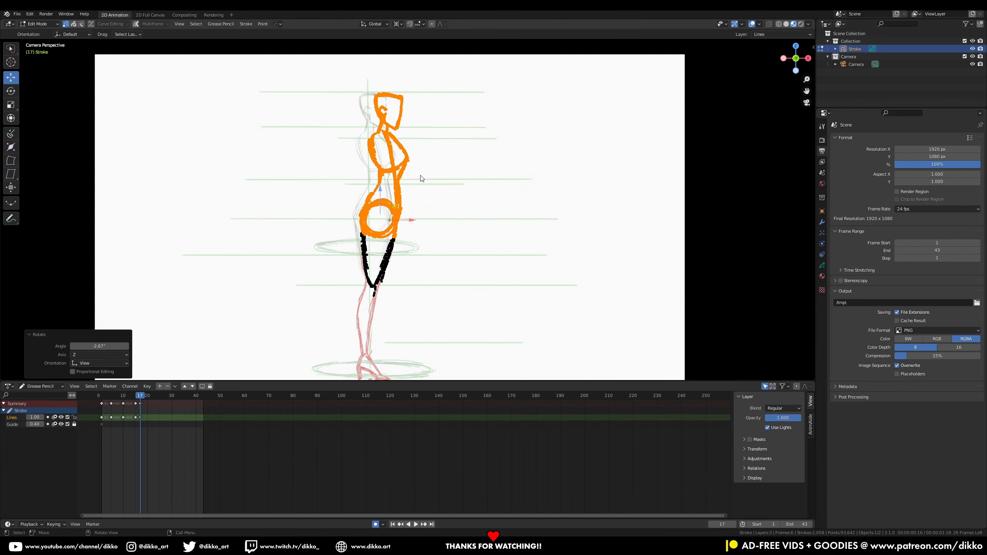
Rotate the torso and head of the frame 17 figure above the waist by -4.65°, and adjust the upper-body angle once more.
key(r)
click(444, 152)
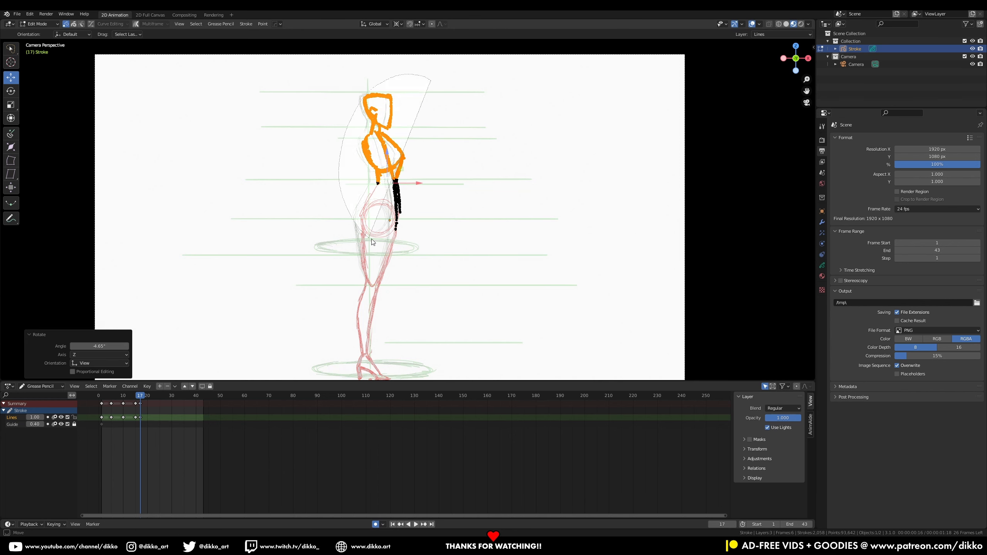
key(r)
click(371, 136)
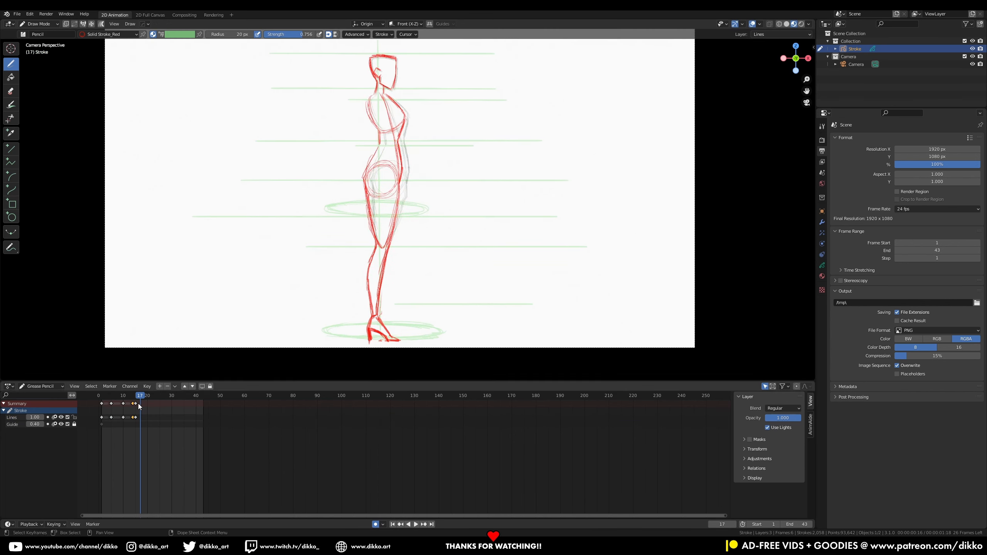
Replace the original frame 15 keyframe in the timeline with the adjusted, rotated pose.
click(138, 404)
mouse_move(138, 398)
mouse_down()
mouse_move(98, 411)
mouse_move(135, 406)
mouse_up()
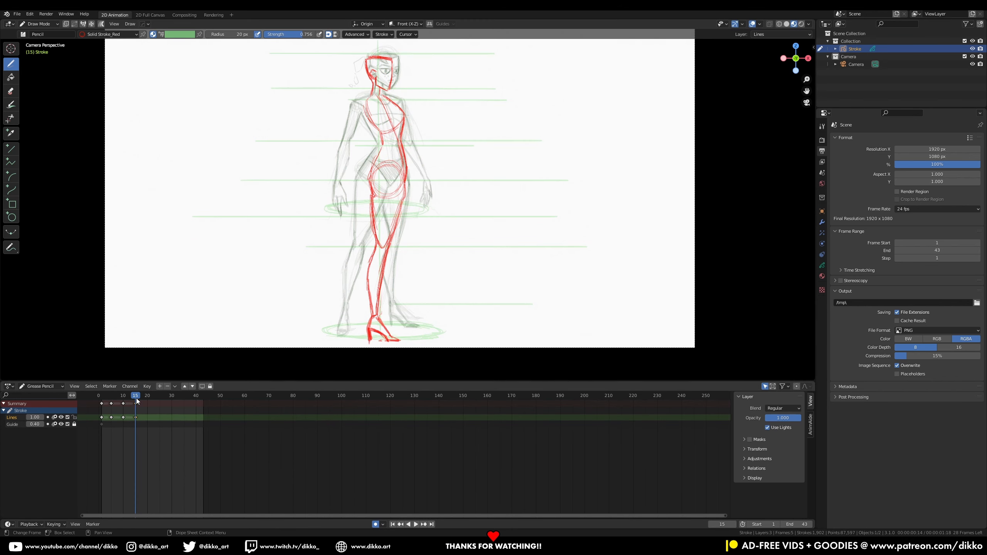
mouse_move(136, 398)
mouse_down()
mouse_move(117, 411)
mouse_move(135, 404)
mouse_up()
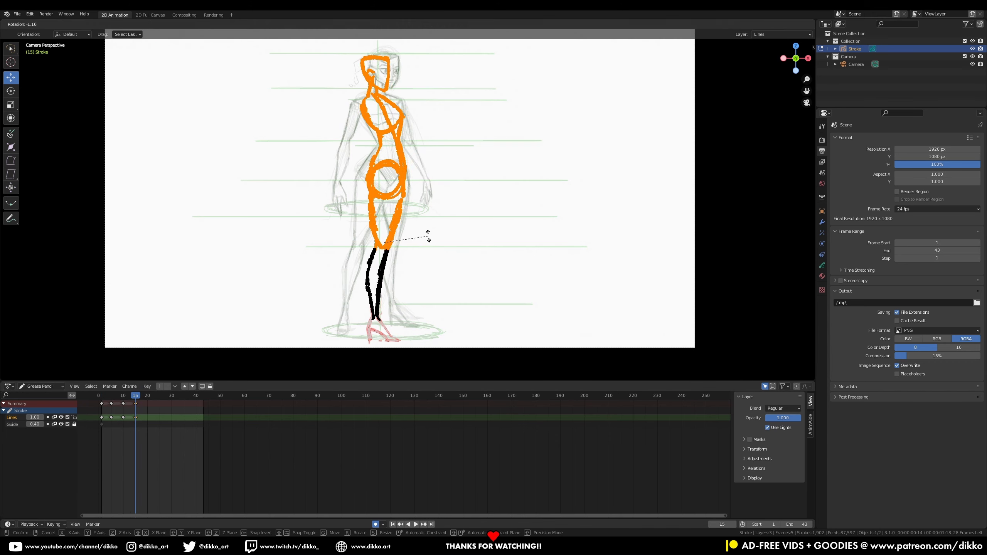
Rotate the frame 15 figure slightly above the knees and check the pose against the neighbouring frames.
key(r)
click(408, 272)
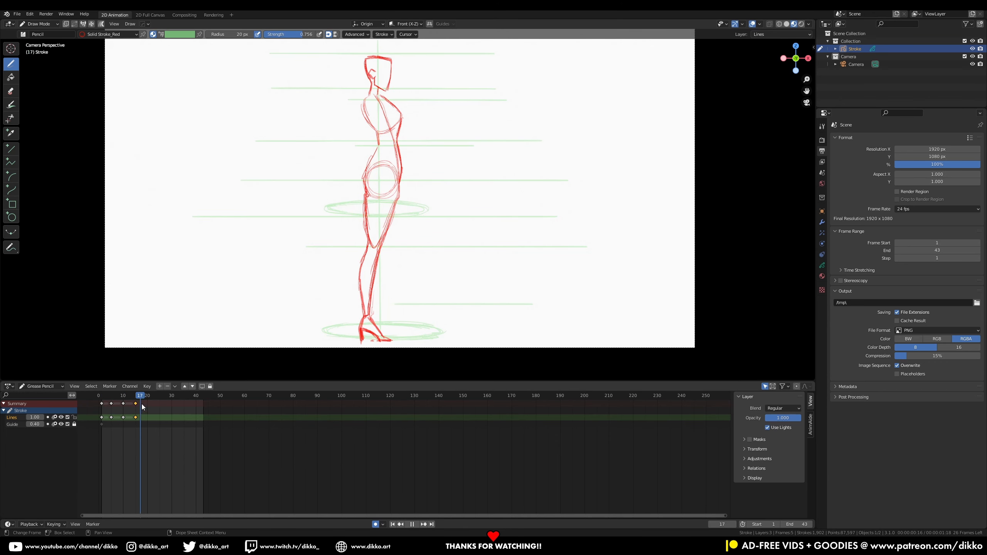
mouse_move(142, 404)
mouse_down()
mouse_move(127, 405)
mouse_move(136, 400)
mouse_up()
Rotate the lower leg strokes on frame 15 and move the high-heeled foot about -0.029 m in X and 0.042 m in Z.
ctrl+middle_drag(385, 204, 401, 167)
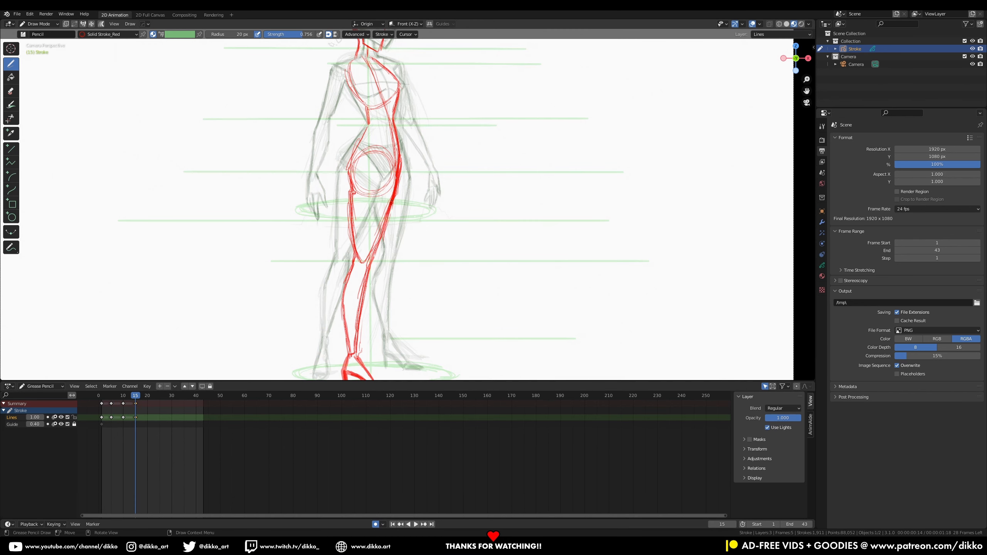
shift+middle_drag(364, 306, 370, 217)
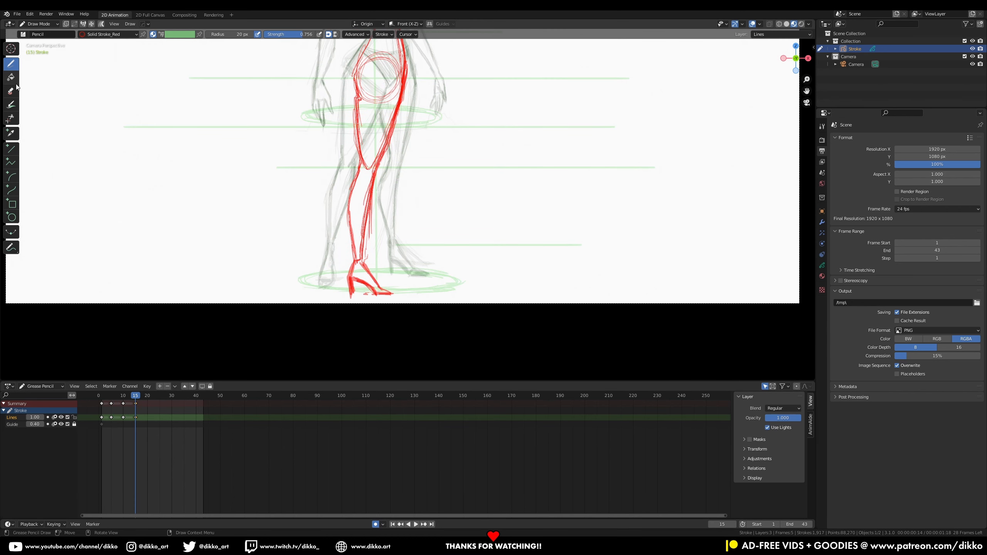
key(Tab)
mouse_move(343, 170)
mouse_down()
mouse_move(408, 307)
mouse_move(330, 272)
mouse_move(407, 270)
mouse_move(342, 295)
mouse_up()
key(r)
click(441, 230)
key(r)
click(430, 294)
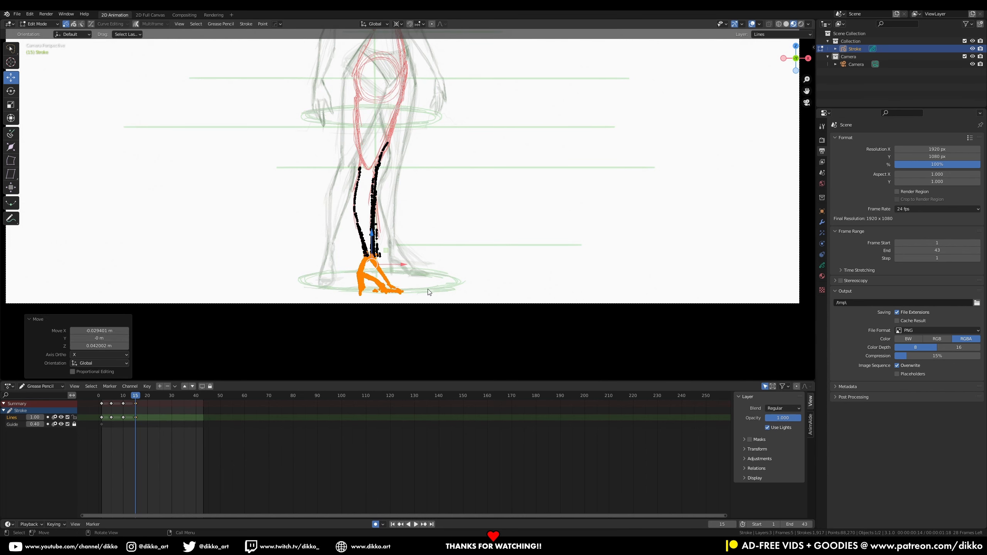
key(Tab)
Redraw the front contour of the leg from the knee down to the ankle on frame 15.
key(Home)
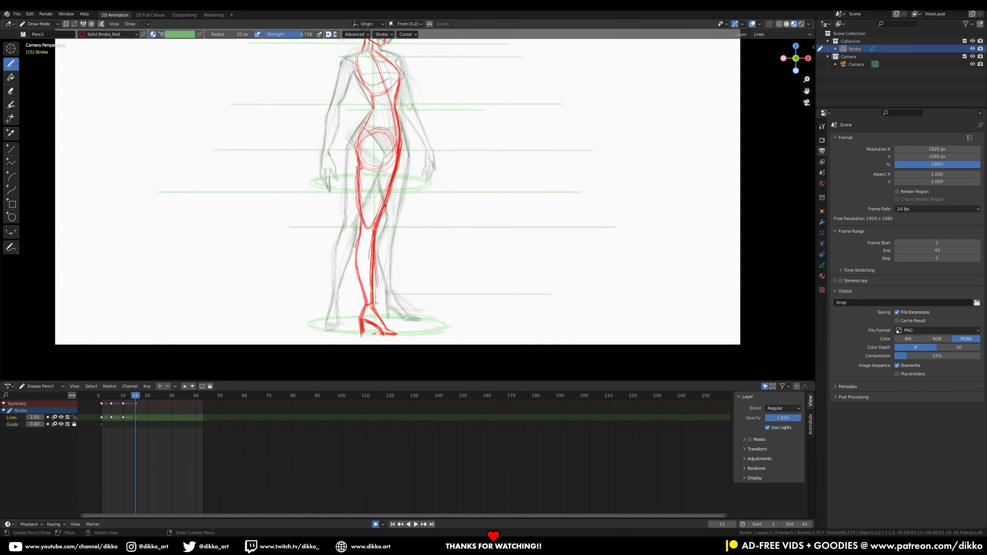
drag(385, 206, 374, 252)
drag(374, 260, 371, 302)
ctrl+middle_drag(400, 117, 401, 191)
drag(136, 396, 137, 407)
Rotate and reposition the head strokes of the profile figure in Edit Mode, and return to Draw Mode.
ctrl+middle_drag(400, 218, 403, 87)
shift+middle_drag(403, 87, 411, 299)
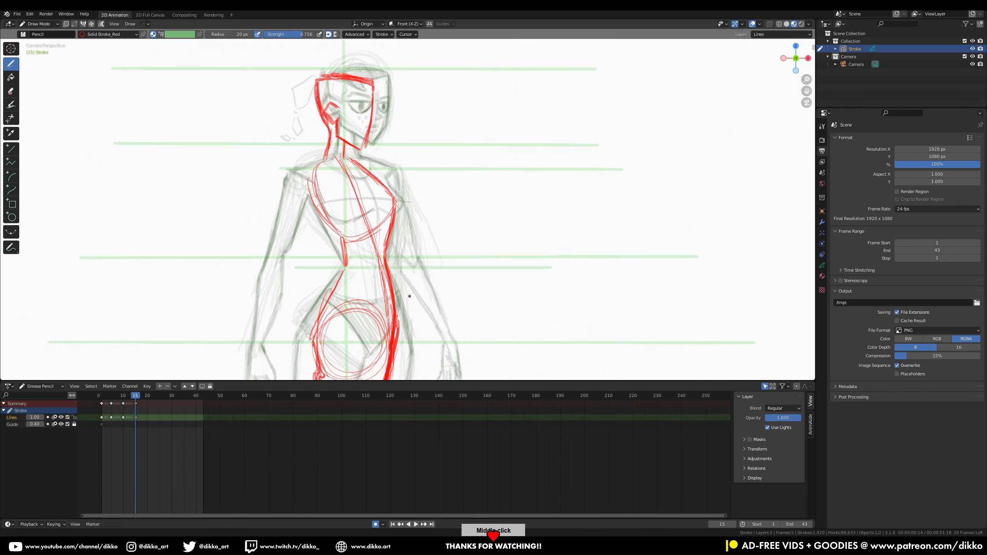
key(Tab)
drag(314, 150, 389, 144)
key(r)
click(411, 117)
key(g)
click(425, 106)
key(Tab)
Redraw the front and back neck lines to join the moved head to the torso, and play the animation to check.
drag(347, 147, 345, 160)
click(11, 64)
drag(334, 126, 329, 156)
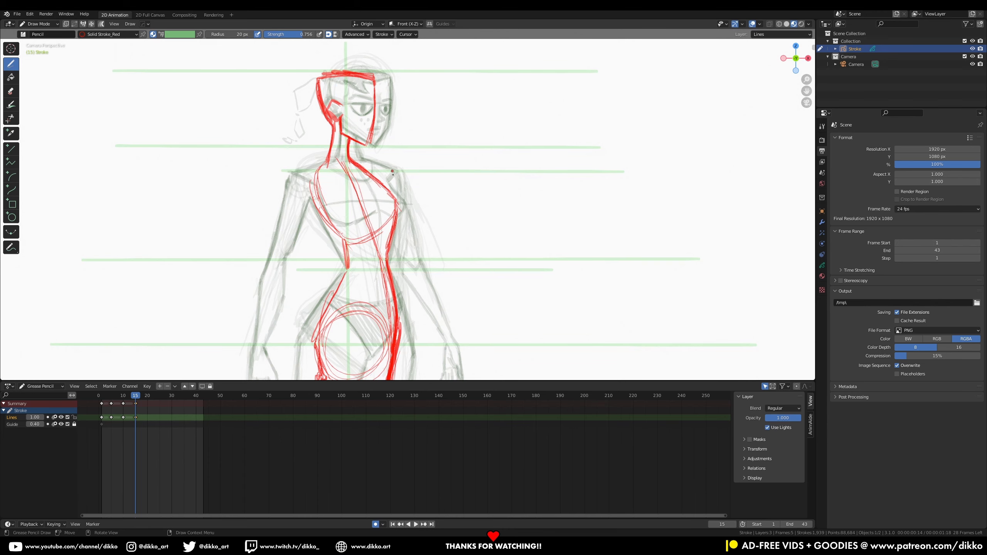
key(Home)
key(space)
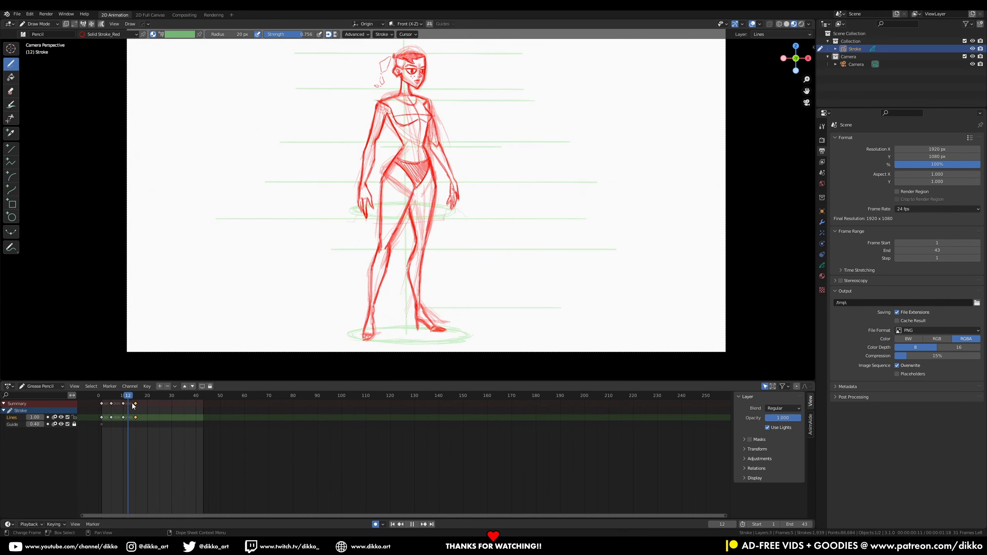
key(Escape)
Reinforce the back contour between rib cage and waist on frame 15, and play the animation to check it.
scroll(432, 165, up, 4)
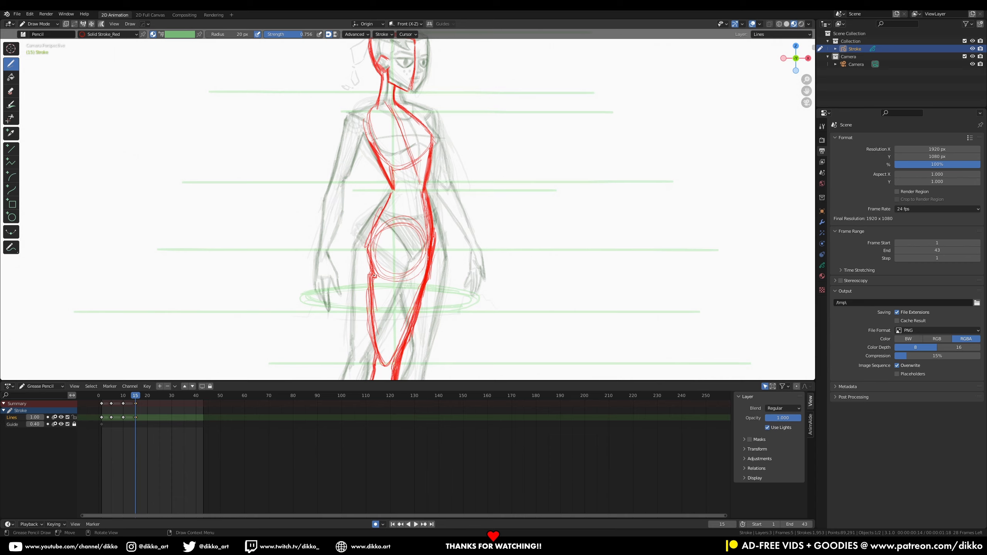
key(Home)
key(space)
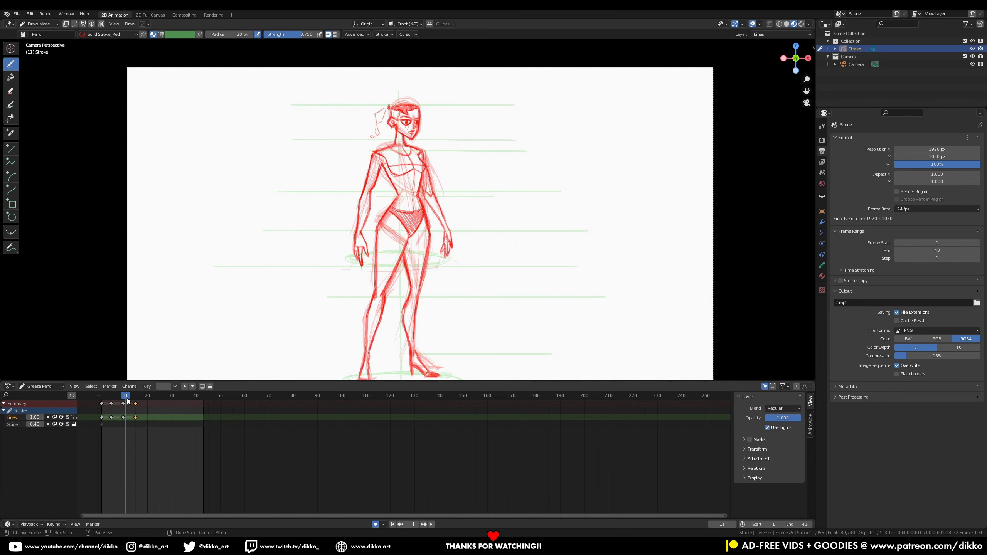
key(space)
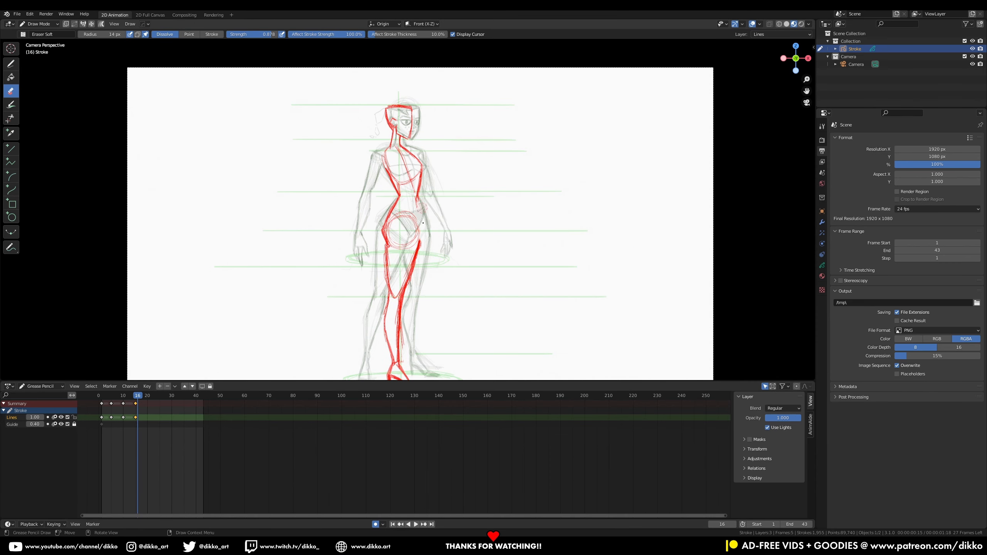
Erase the profile figure's front contour around the belly and hip, and redraw it from the waist into the thigh.
mouse_move(417, 200)
mouse_down()
mouse_move(419, 218)
mouse_move(418, 202)
mouse_up()
key(ctrl+z)
key(Left)
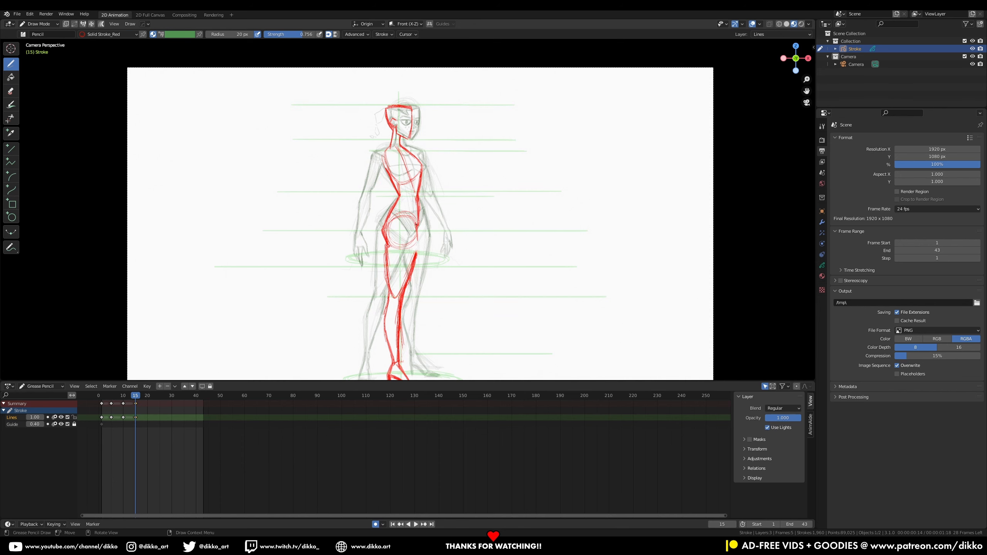
mouse_move(137, 398)
mouse_down()
mouse_move(107, 405)
mouse_move(144, 401)
mouse_move(136, 406)
mouse_up()
Set the scene's end frame to 20 and play back the shortened turnaround.
drag(945, 250, 927, 247)
text(20)
key(Return)
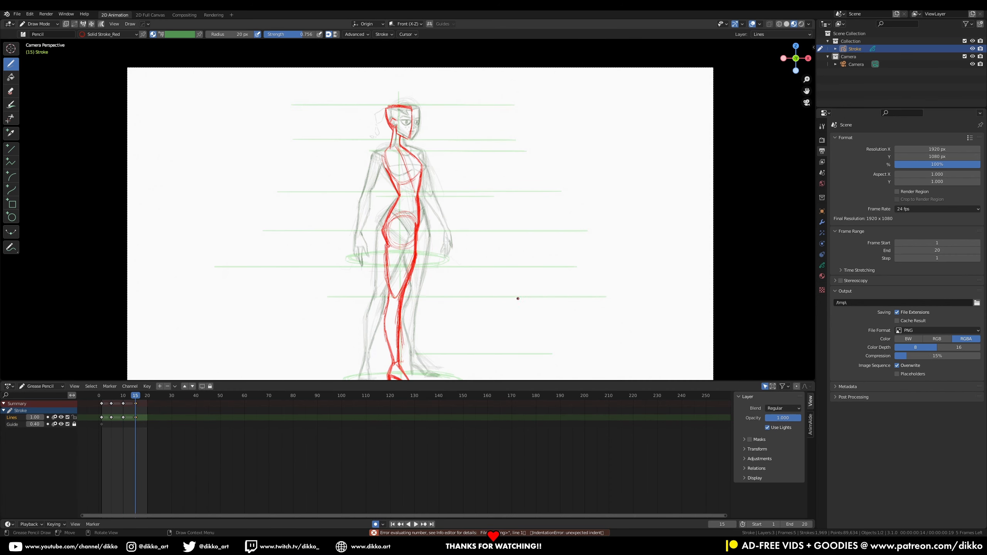
key(space)
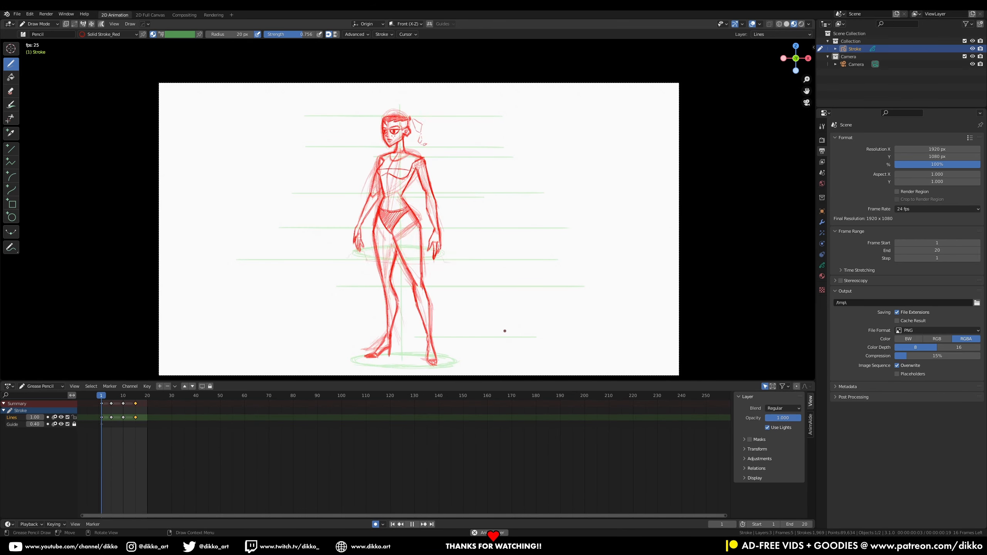
key(Escape)
Select the far arm of the frame 1 figure in Edit Mode and move it inward along the X axis.
ctrl+middle_drag(319, 191, 319, 155)
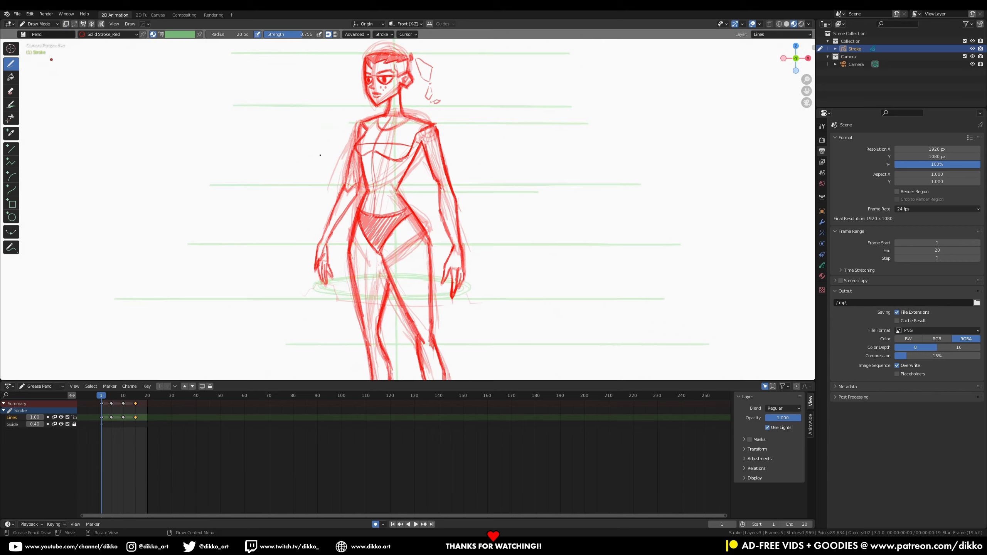
key(Tab)
drag(337, 273, 356, 157)
key(g)
key(x)
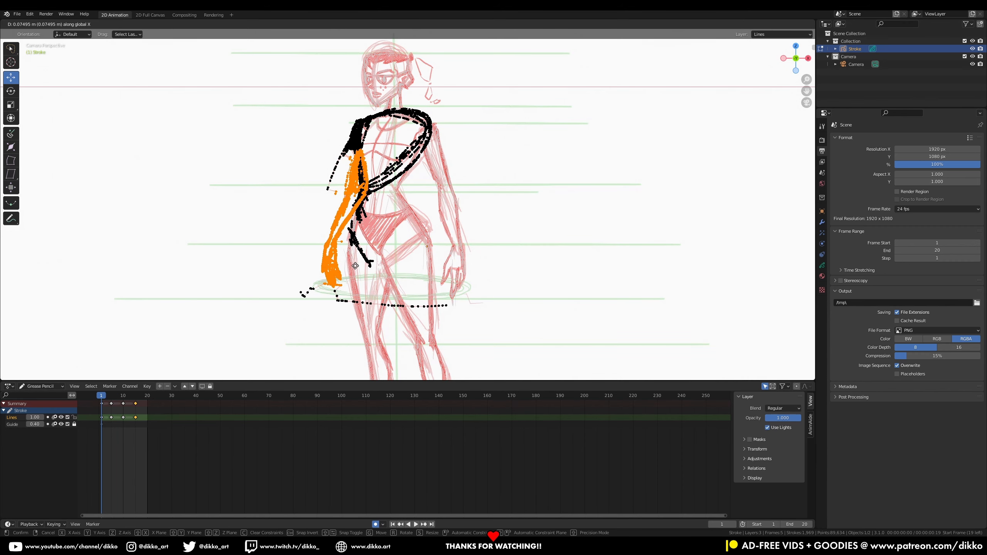
click(352, 266)
key(Tab)
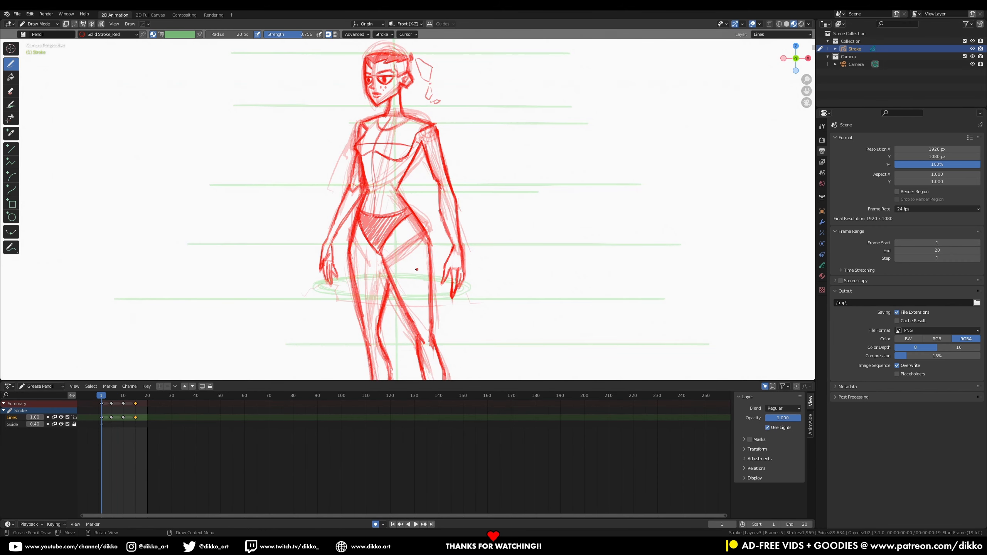
Play back the turnaround across its poses to check the adjusted far arm of the first figure.
key(space)
key(space)
key(Down)
key(Tab)
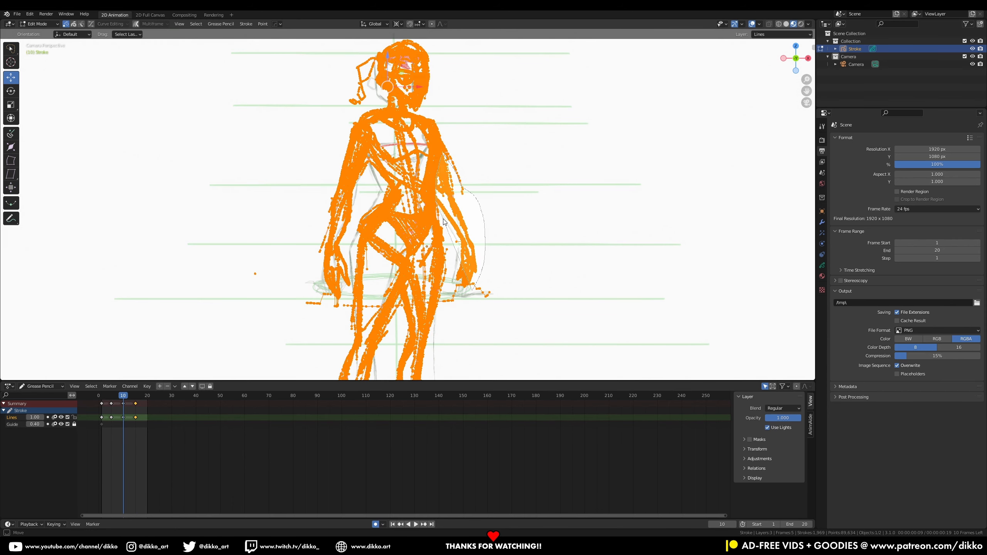
key(space)
key(Tab)
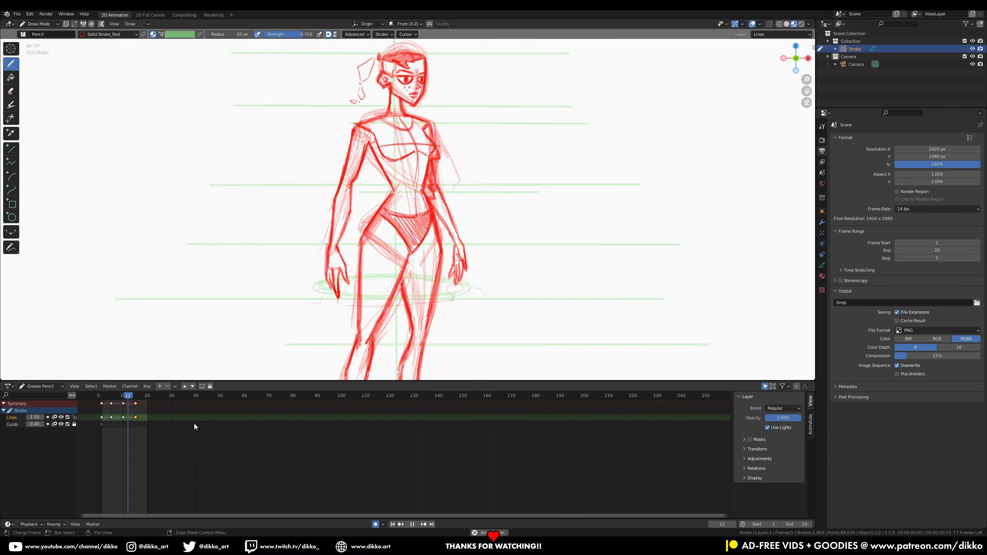
scroll(407, 209, down, 5)
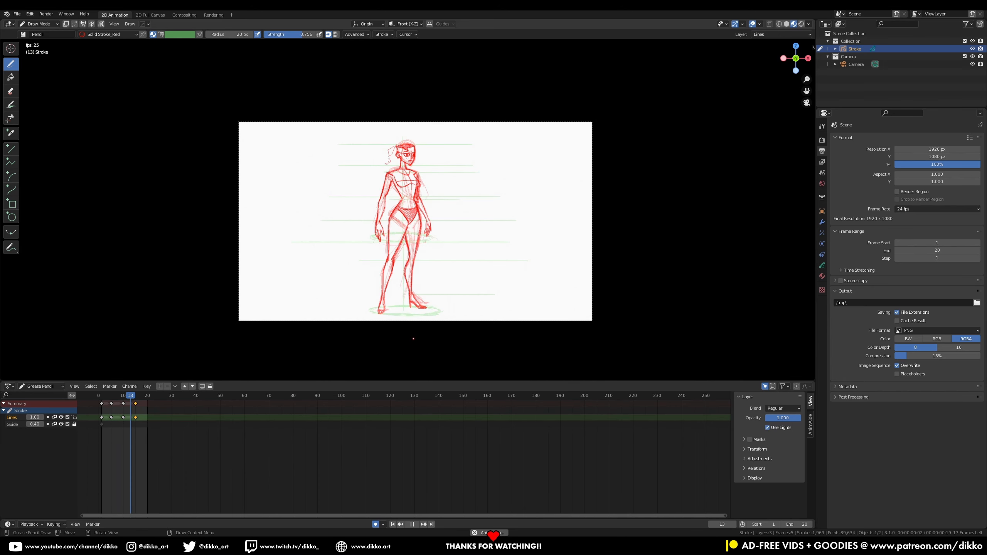
Stop the playback, go to the profile drawing on frame 15, and save the file.
key(space)
key(Up)
key(Up)
key(ctrl+s)
Select the profile figure's leg strokes in Edit Mode on frame 15 and rotate them 4.58°.
ctrl+middle_drag(413, 338, 407, 303)
shift+middle_drag(407, 303, 404, 241)
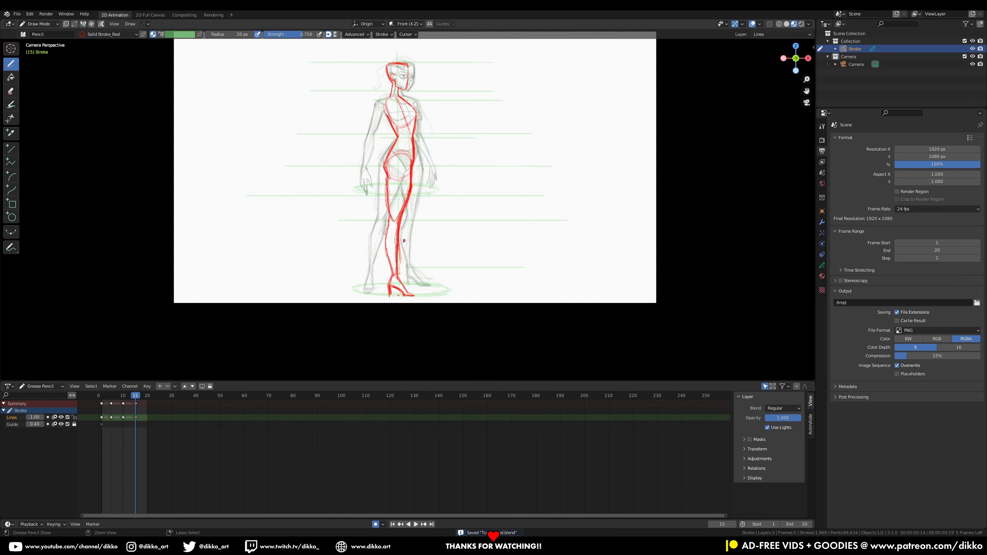
scroll(404, 240, up, 2)
key(Tab)
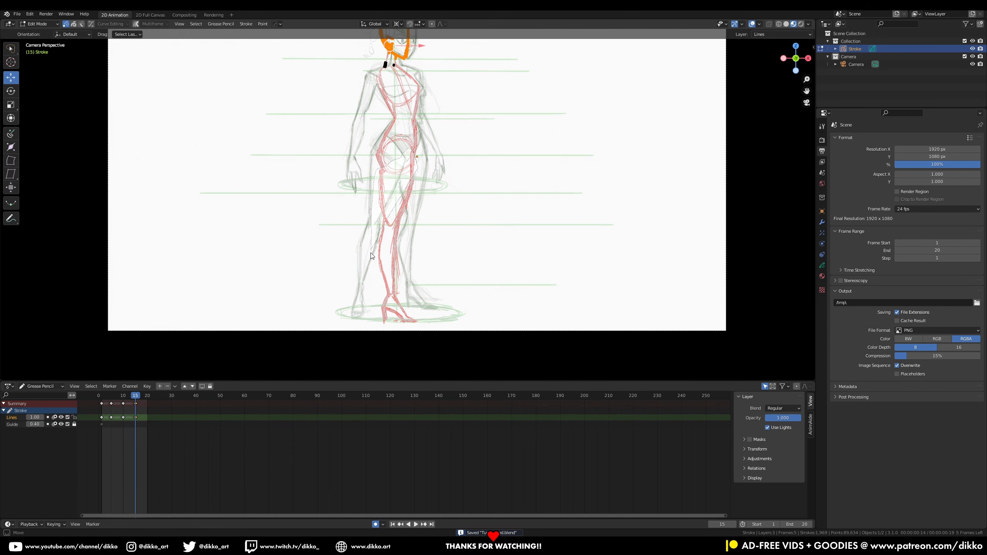
drag(371, 254, 460, 212)
key(r)
click(408, 329)
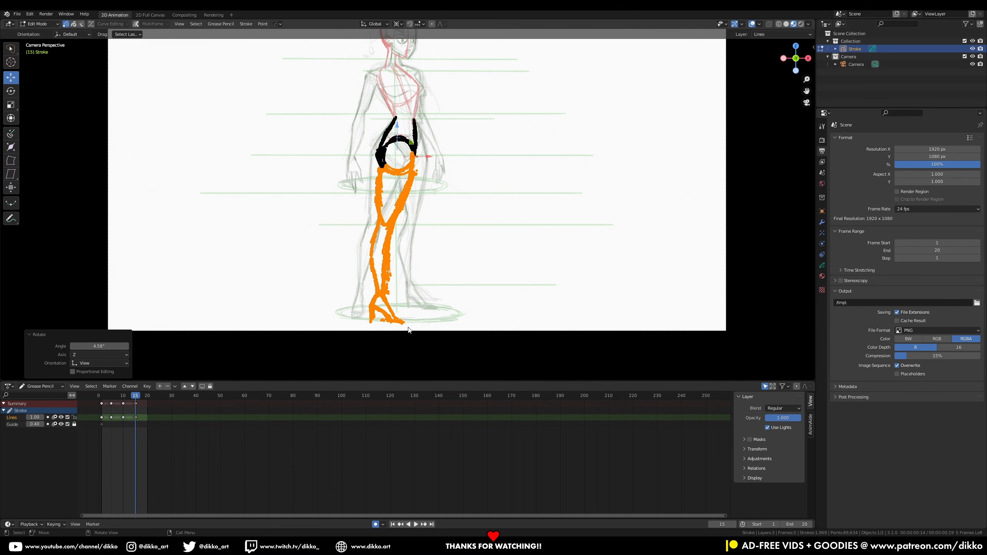
Place the 3D cursor at the ankle and try reshaping the foot with an X-axis scale and a rotation.
mouse_move(364, 293)
mouse_down()
mouse_move(416, 298)
mouse_move(365, 287)
mouse_move(371, 323)
mouse_up()
shift+right_click(381, 294)
key(s)
key(x)
key(r)
click(438, 275)
click(414, 186)
key(ctrl+z)
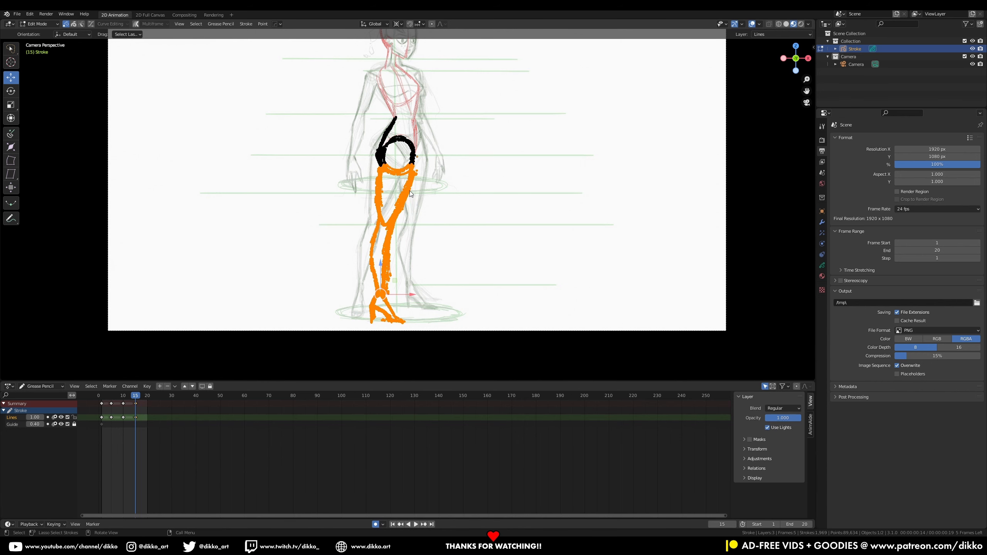
Duplicate the leg, then scale and rotate the copy into a second leg slightly forward of the original.
key(shift+d)
key(s)
click(467, 225)
key(r)
click(478, 229)
key(r)
click(478, 234)
Erase the overlapping contour lines between the profile figure's two legs with the soft eraser.
key(Tab)
scroll(470, 180, up, 1)
key(e)
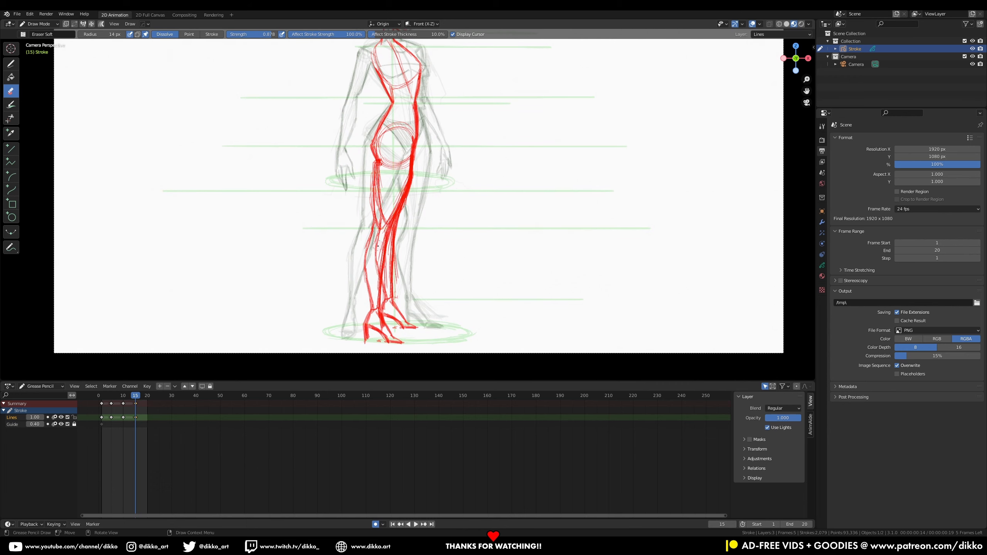
scroll(400, 217, up, 1)
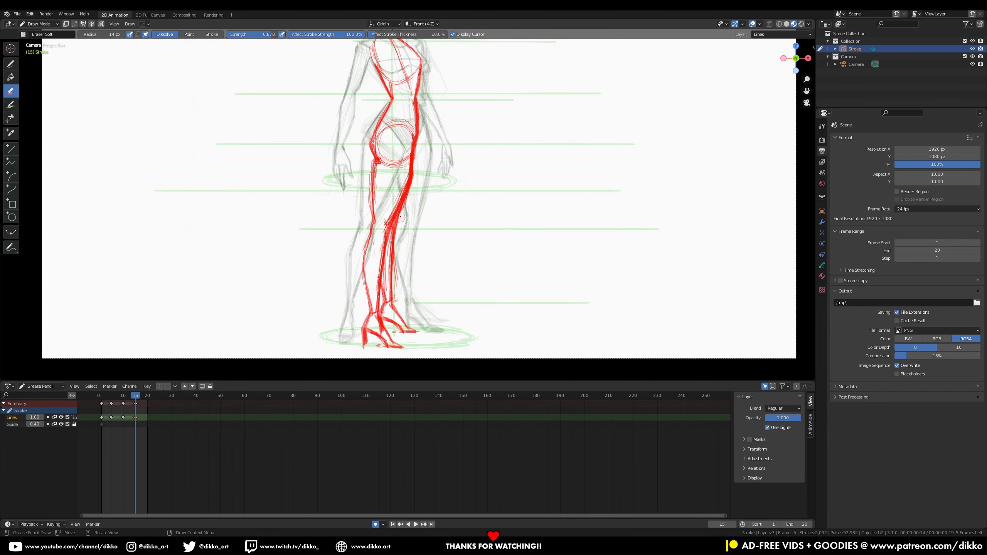
key(d)
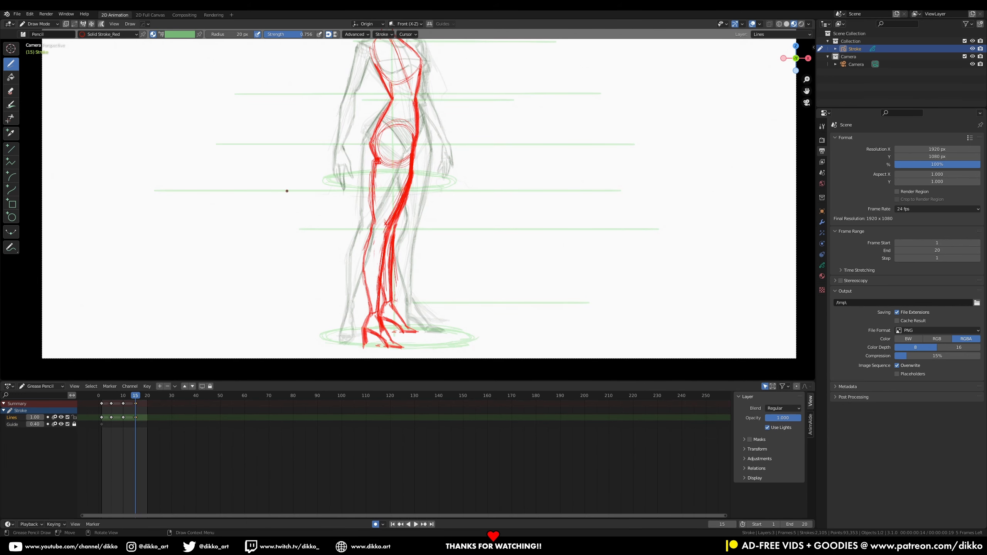
key(e)
Play the full-frame turnaround to check the profile pose with both legs.
key(Home)
key(space)
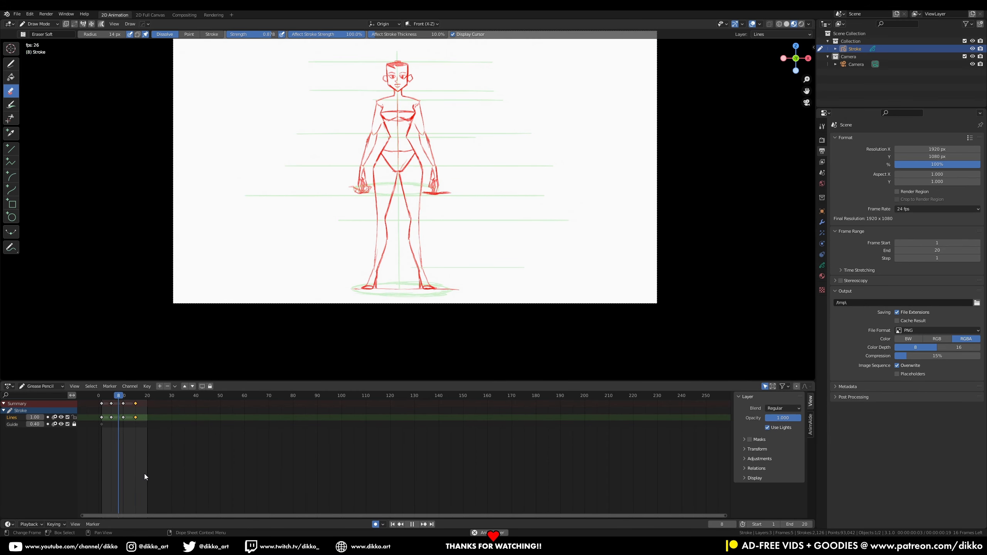
key(space)
Select the far foot of the frame 15 figure in Edit Mode, rotate it and shift it slightly forward.
drag(135, 396, 136, 406)
scroll(429, 227, up, 2)
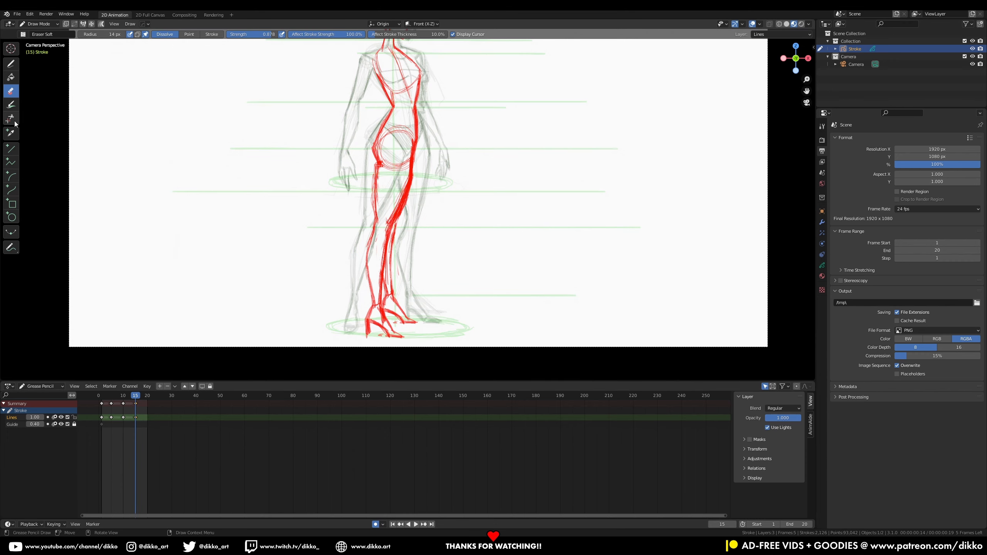
key(Tab)
drag(394, 319, 389, 326)
key(r)
click(404, 315)
key(g)
click(408, 314)
key(Tab)
Scrub through the poses and play the animation to check the far foot's new placement.
drag(135, 404, 124, 399)
right_click(124, 399)
key(space)
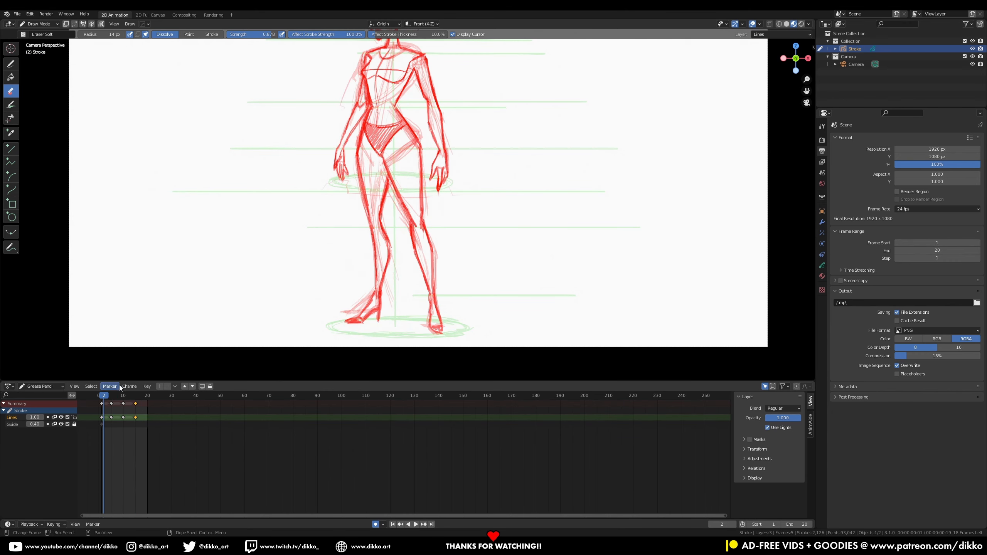
scroll(444, 251, down, 2)
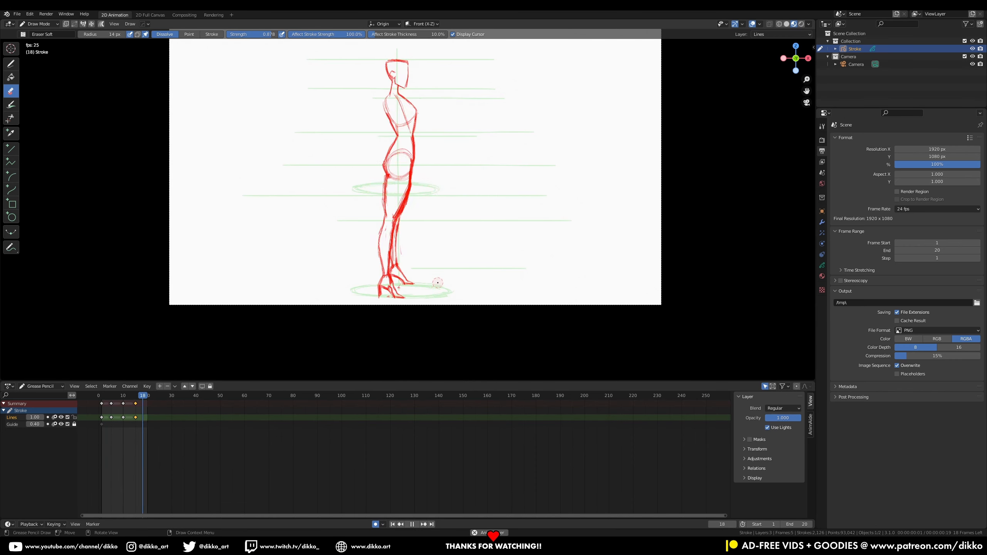
key(space)
Compress the timing of the keyframes following frame 1 so the drawings fall on frames 4, 7 and 10.
drag(142, 401, 108, 421)
key(s)
click(128, 403)
key(g)
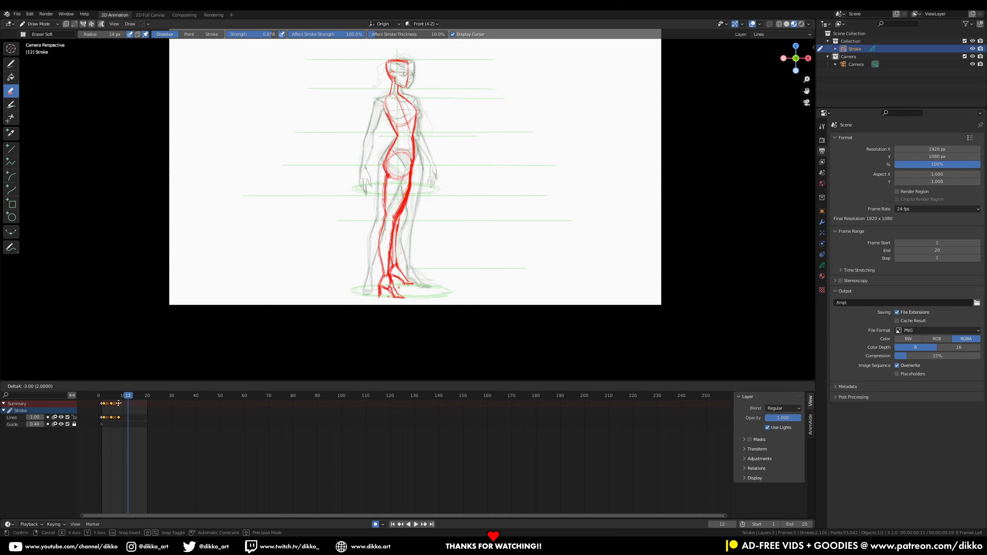
click(118, 400)
Set the scene's end frame to 13 and play back the faster turnaround.
key(space)
key(Escape)
drag(932, 252, 937, 252)
key(space)
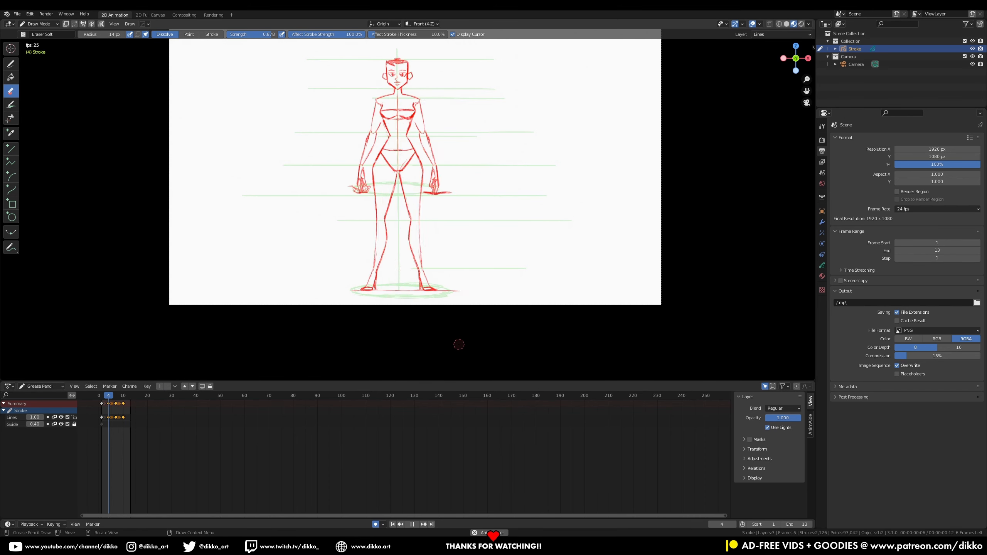
On the frame 7 pose, rotate the far arm slightly and the near forearm by -4.33° in Edit Mode.
key(Tab)
scroll(415, 115, up, 2)
drag(435, 129, 462, 237)
key(r)
click(465, 242)
drag(352, 166, 349, 146)
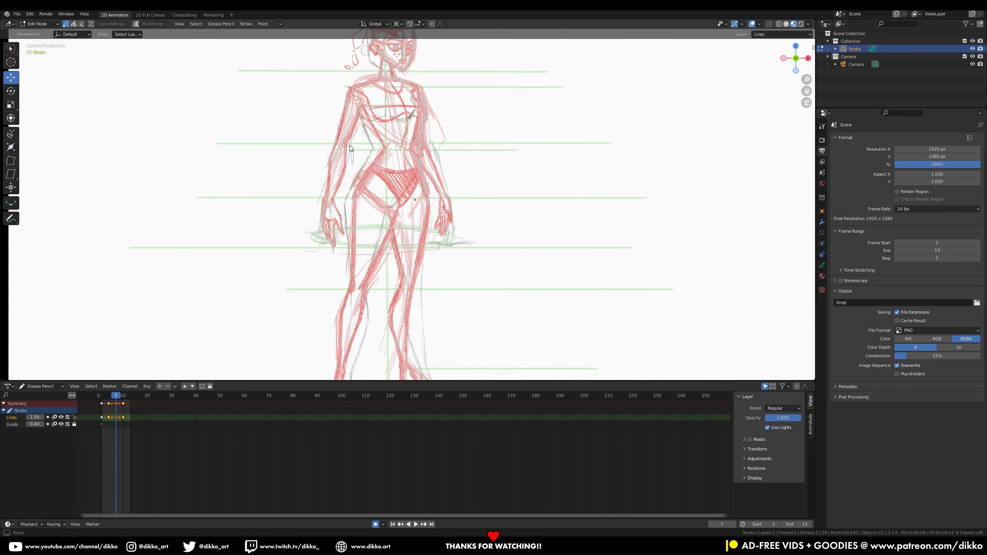
key(r)
click(409, 187)
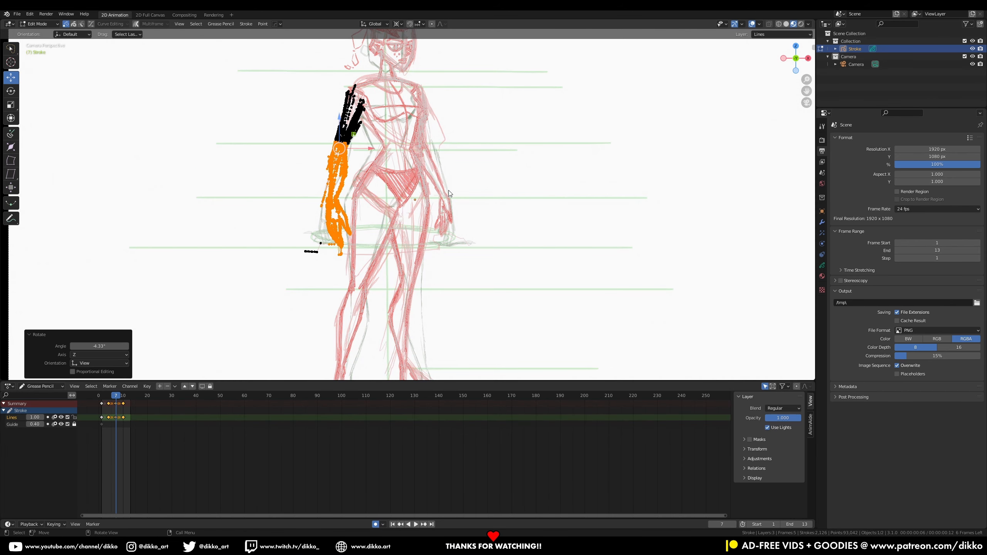
Go back to the opening three-quarter pose and rotate its near forearm in two passes, then play the animation.
key(Left)
key(Left)
key(Left)
key(Left)
key(Left)
drag(448, 145, 460, 222)
key(r)
click(482, 202)
key(Left)
key(Left)
key(Right)
key(r)
click(490, 191)
key(Tab)
key(space)
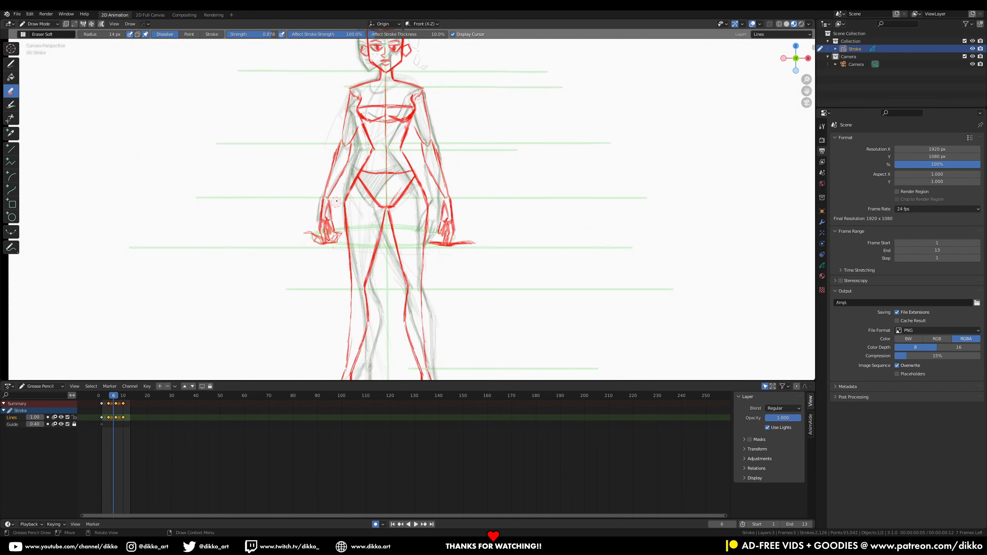
On the front pose at frame 4, rotate both forearms outward, one of them by 6.02°, and play back the turnaround.
key(space)
key(Tab)
key(r)
click(387, 183)
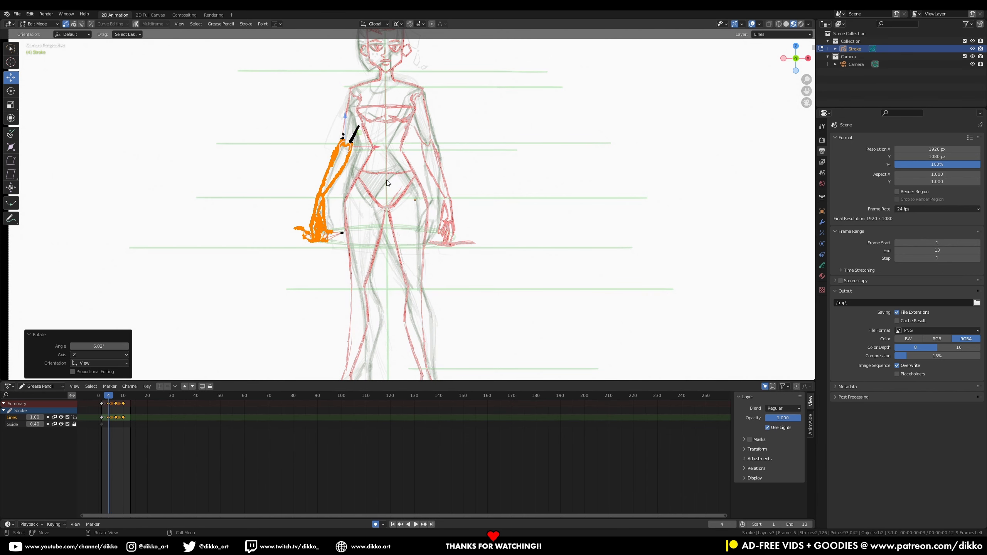
drag(432, 181, 482, 188)
key(r)
click(493, 181)
key(Tab)
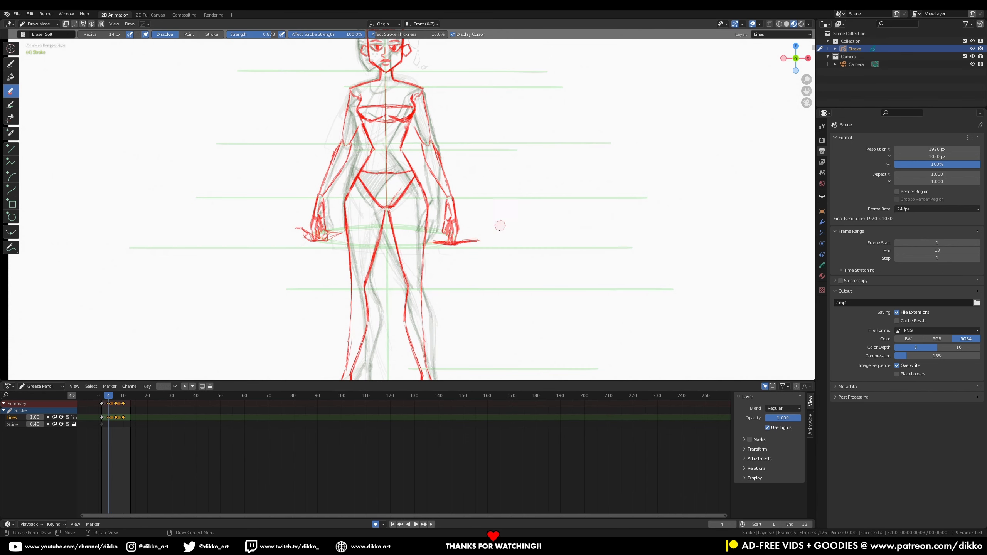
key(space)
key(Home)
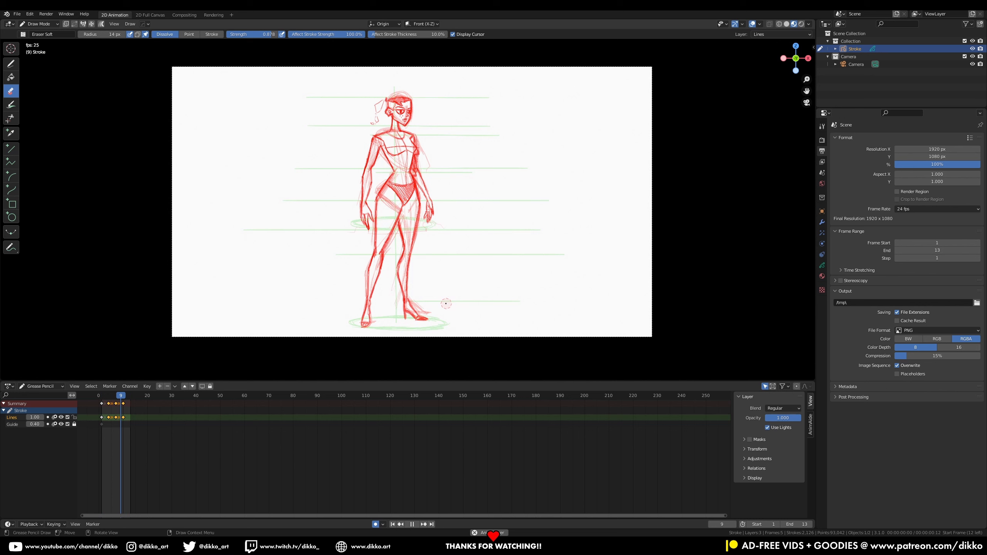
Hatch in the briefs on the frame 4 pose and shade the bra top on the frame 1, 4 and 7 poses.
ctrl+middle_drag(113, 291, 86, 202)
click(11, 63)
drag(358, 131, 341, 162)
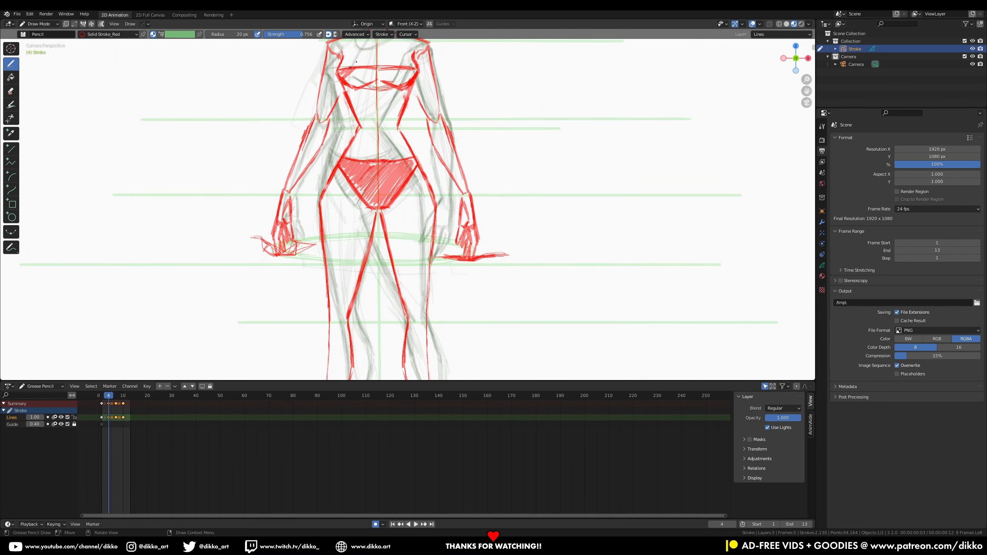
key(space)
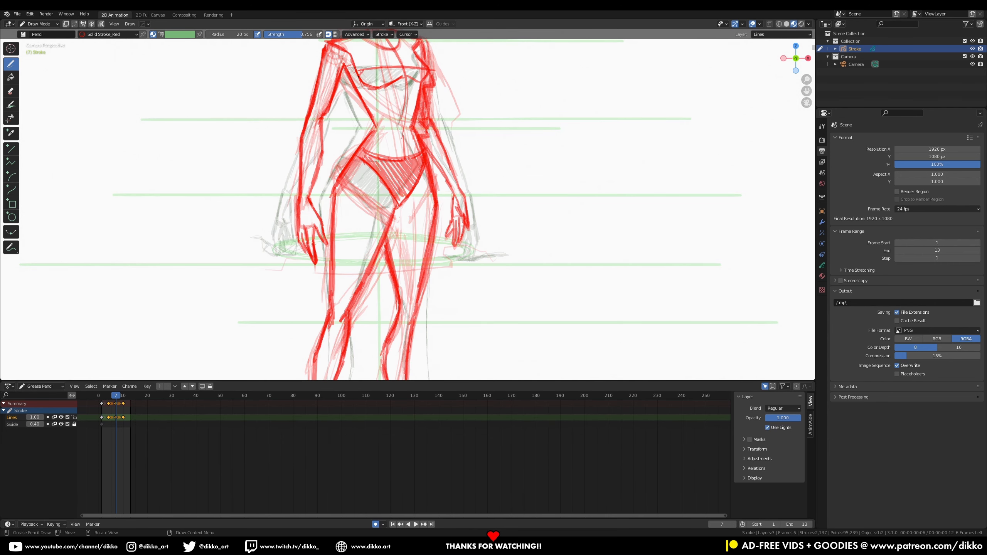
drag(370, 82, 383, 88)
mouse_move(116, 396)
mouse_down()
mouse_move(103, 403)
mouse_move(116, 395)
mouse_up()
click(121, 411)
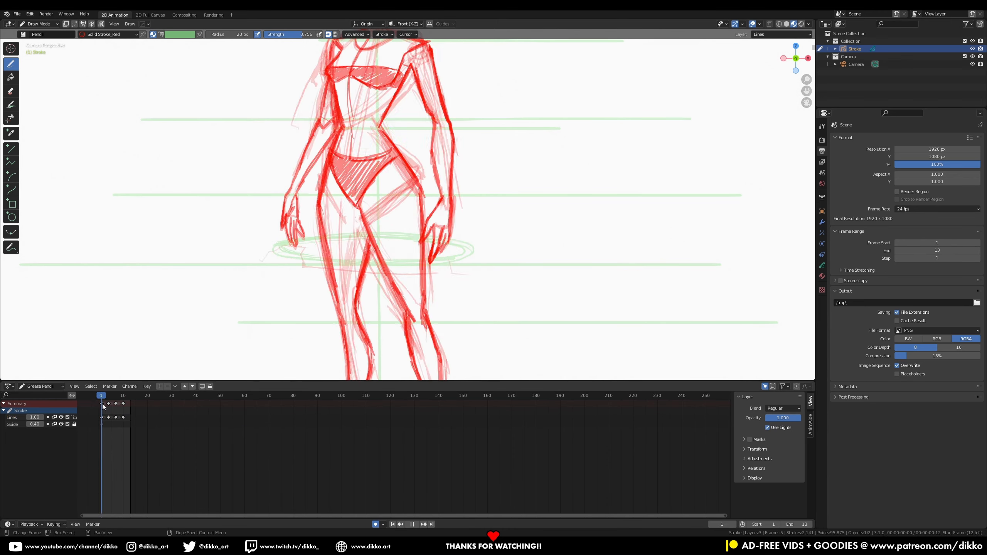
Play the turnaround from a wider view to check the clothing shading between poses.
key(space)
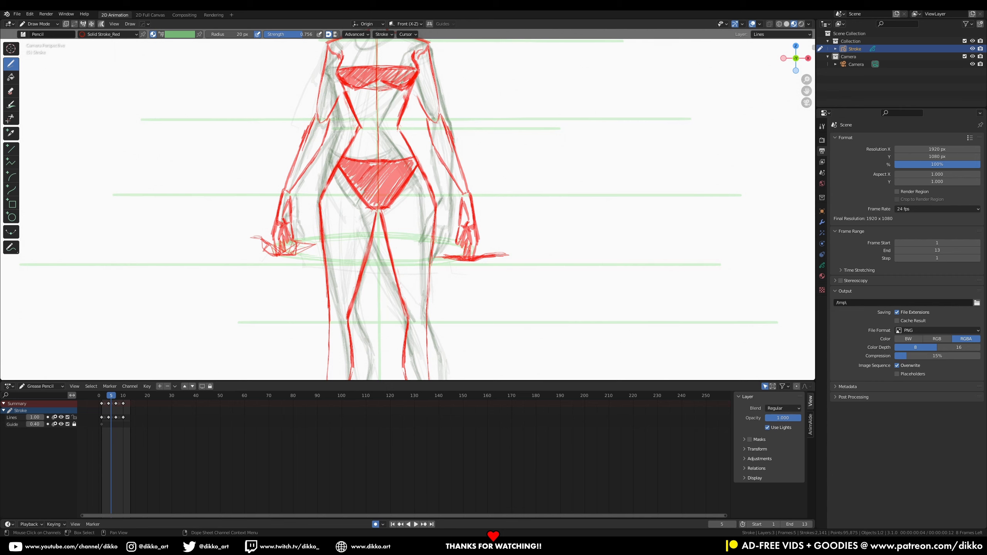
scroll(407, 206, down, 4)
key(space)
key(space)
On frame 10, select the profile figure's head strokes and move them with proportional editing enabled.
click(104, 400)
mouse_move(104, 400)
mouse_down()
mouse_move(128, 401)
mouse_move(110, 397)
mouse_move(98, 417)
mouse_move(125, 402)
mouse_move(99, 401)
mouse_move(122, 424)
mouse_up()
scroll(388, 186, up, 3)
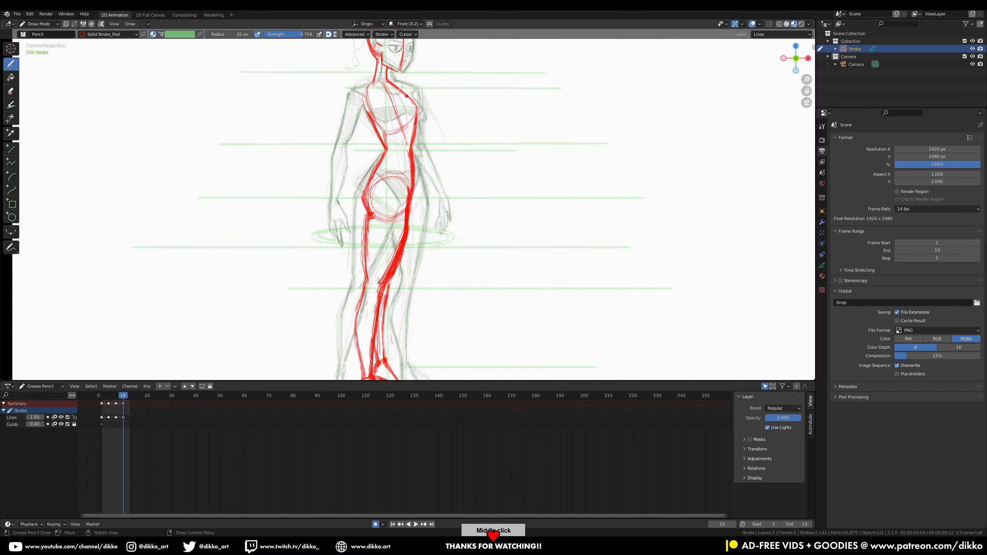
shift+middle_drag(389, 187, 379, 297)
key(Tab)
mouse_move(352, 180)
mouse_down()
mouse_move(413, 146)
mouse_move(377, 179)
mouse_up()
click(397, 25)
click(431, 24)
click(441, 24)
key(g)
click(407, 141)
key(Tab)
Scrub between frames 9 and 10 and play the animation to check the head position.
mouse_move(122, 402)
mouse_down()
mouse_move(108, 402)
mouse_move(124, 402)
mouse_up()
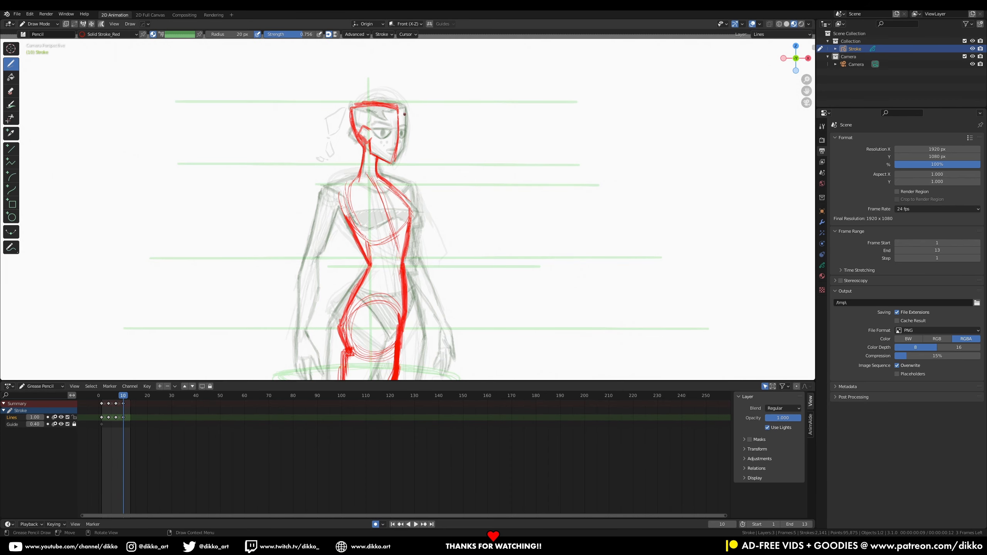
key(space)
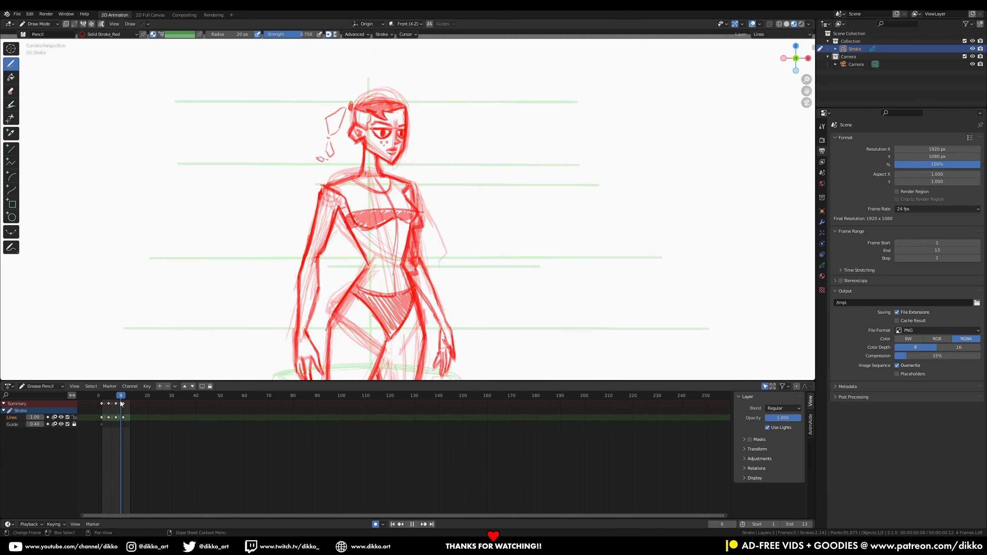
scroll(384, 324, down, 5)
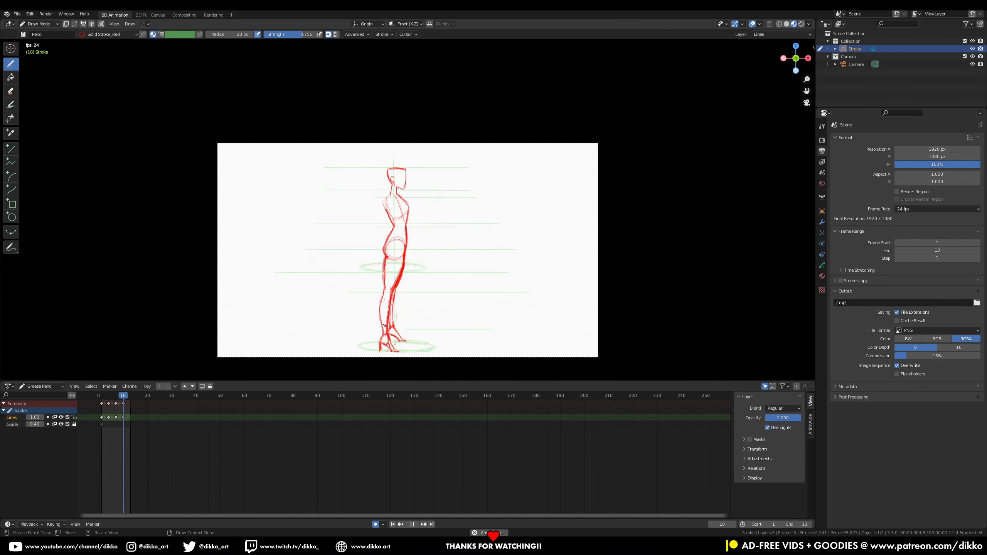
key(space)
Return to frame 10 in camera view and redraw the profile's chest contour from the neck to the bust.
drag(121, 400, 123, 401)
middle_drag(430, 217, 432, 218)
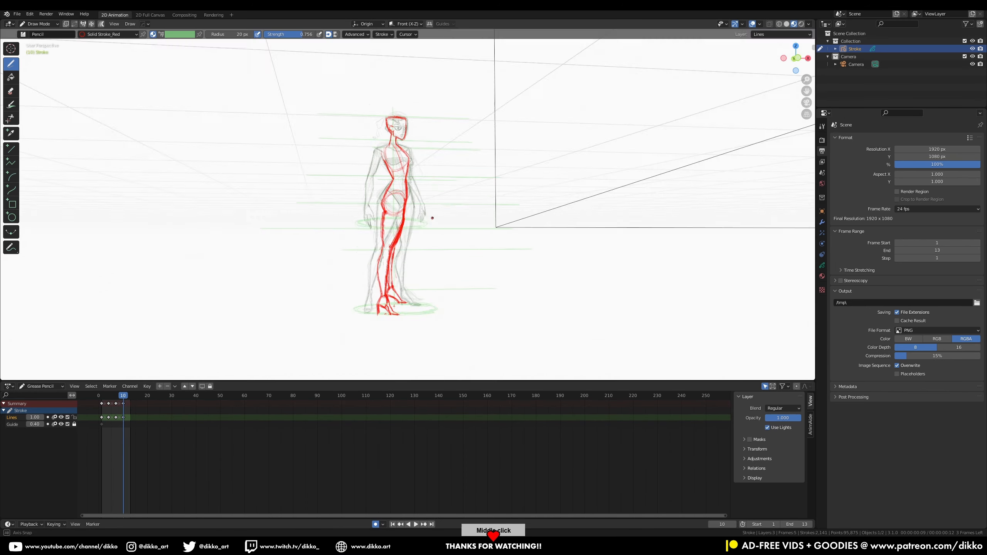
key(KP_0)
scroll(426, 196, up, 7)
drag(379, 171, 420, 211)
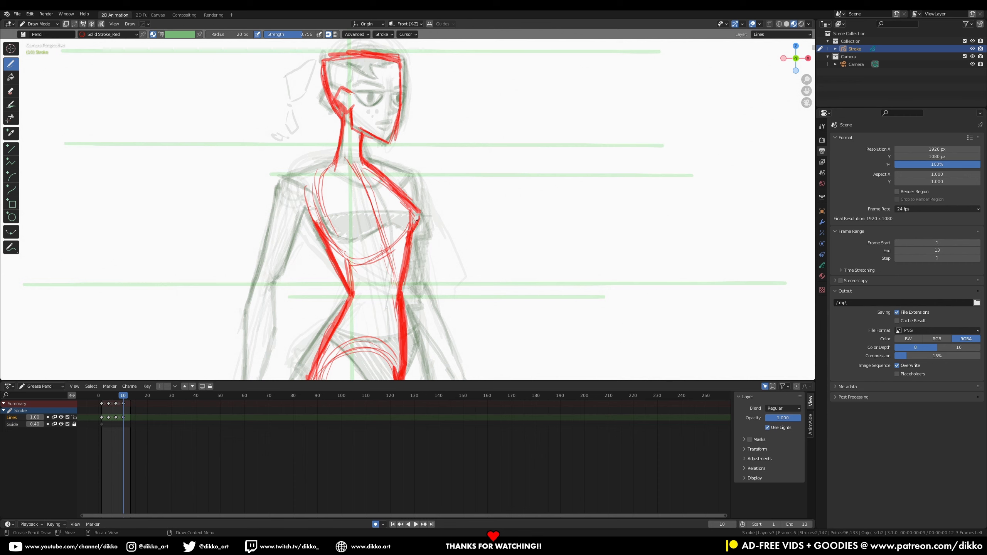
Sketch the profile figure's shoulder circle and near upper arm down to the elbow on frame 10.
mouse_move(285, 181)
mouse_down()
mouse_move(395, 182)
mouse_move(335, 190)
mouse_move(346, 207)
mouse_up()
mouse_move(337, 158)
mouse_down()
mouse_move(317, 196)
mouse_move(328, 248)
mouse_up()
mouse_move(340, 155)
mouse_down()
mouse_move(314, 221)
mouse_move(339, 246)
mouse_up()
scroll(408, 139, down, 3)
scroll(407, 139, up, 2)
drag(347, 201, 343, 209)
drag(351, 278, 330, 277)
drag(364, 201, 352, 277)
mouse_move(365, 194)
mouse_down()
mouse_move(353, 274)
mouse_move(331, 279)
mouse_move(353, 273)
mouse_up()
drag(340, 186, 331, 281)
Draw the near forearm across the waist and hip, and sketch the hand beside the thigh.
shift+middle_drag(332, 316, 317, 183)
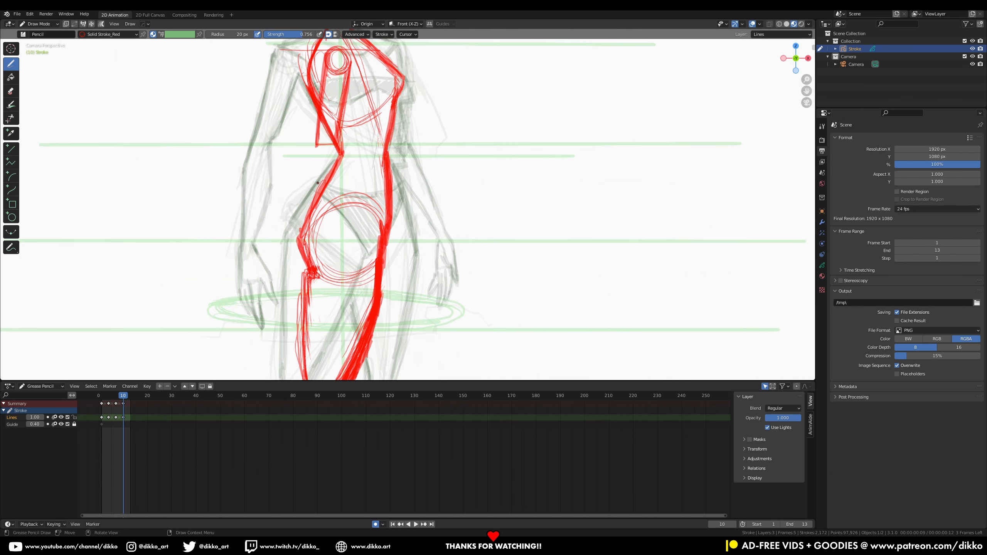
mouse_move(316, 152)
mouse_down()
mouse_move(343, 245)
mouse_move(349, 179)
mouse_move(351, 241)
mouse_up()
ctrl+middle_drag(351, 233, 352, 289)
drag(369, 195, 372, 238)
drag(357, 211, 367, 240)
drag(364, 174, 371, 200)
drag(347, 172, 366, 238)
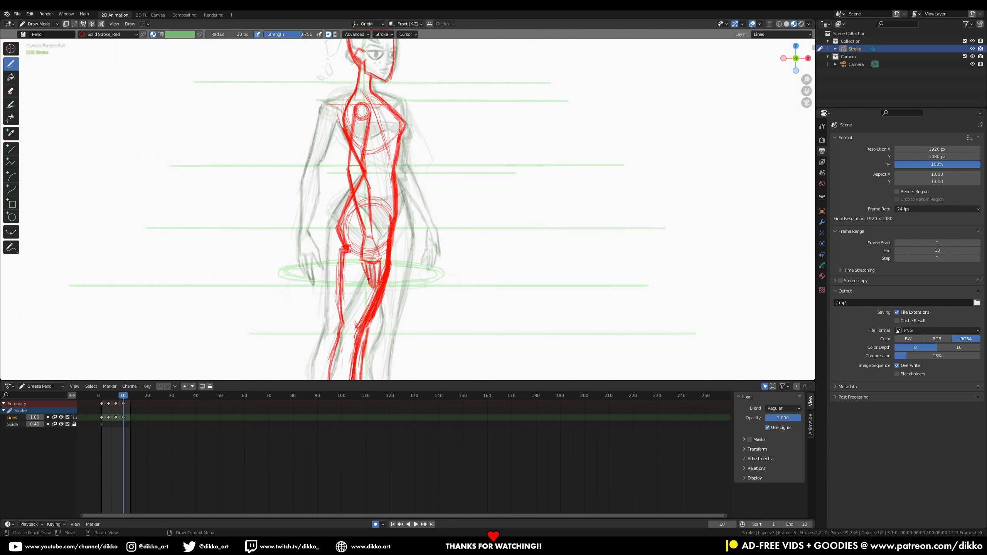
Sketch and shade the profile's bra top, erasing stray chest lines and redrawing the contour beneath the bust.
mouse_move(411, 149)
ctrl+middle_down()
mouse_move(414, 135)
mouse_move(439, 193)
ctrl+middle_up()
mouse_move(389, 175)
mouse_down()
mouse_move(425, 173)
mouse_move(406, 186)
mouse_up()
click(11, 91)
mouse_move(396, 144)
mouse_down()
mouse_move(413, 163)
mouse_move(396, 148)
mouse_up()
click(11, 64)
drag(412, 226, 422, 193)
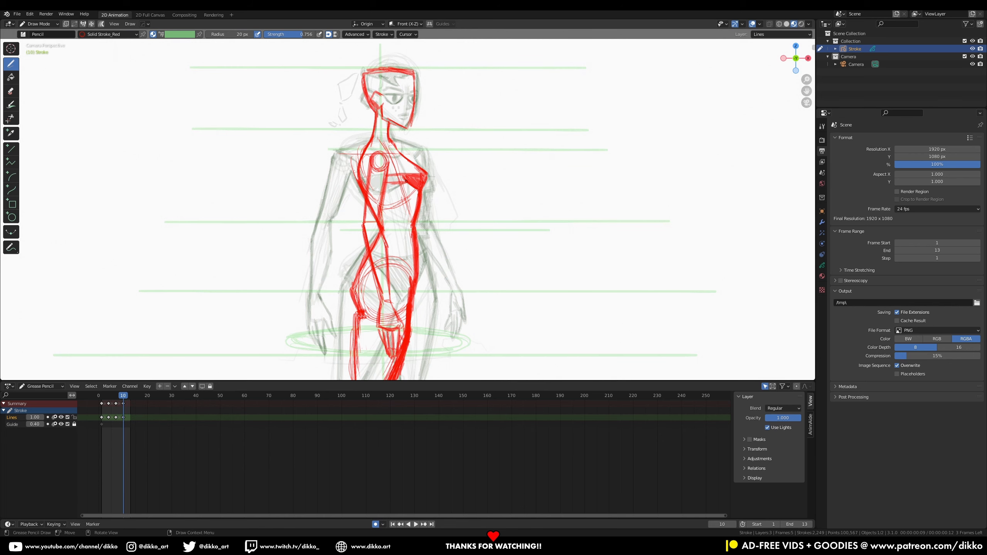
Play back the turnaround, and sketch the profile's eye, nose, lips and shaded hair on frame 10.
key(space)
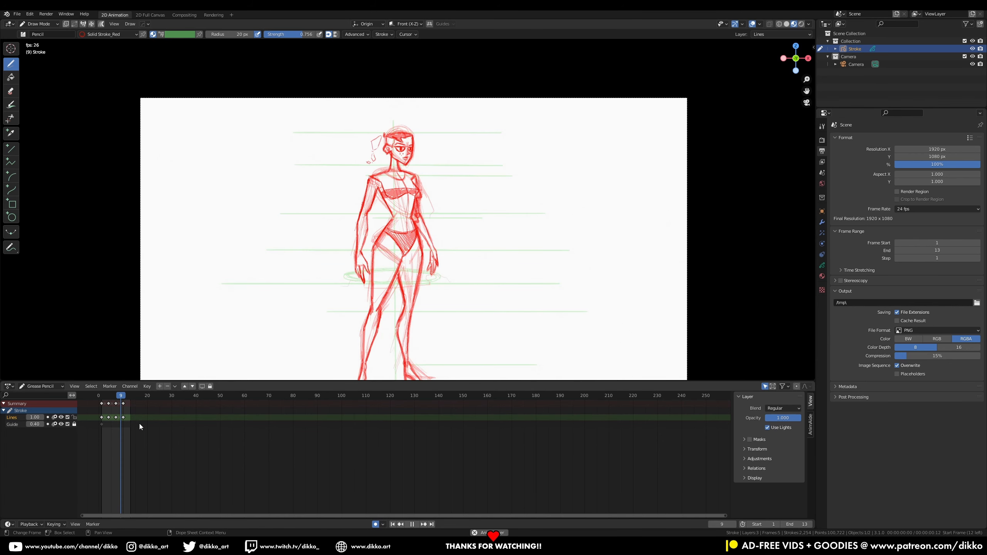
scroll(395, 324, down, 2)
scroll(416, 145, up, 5)
key(space)
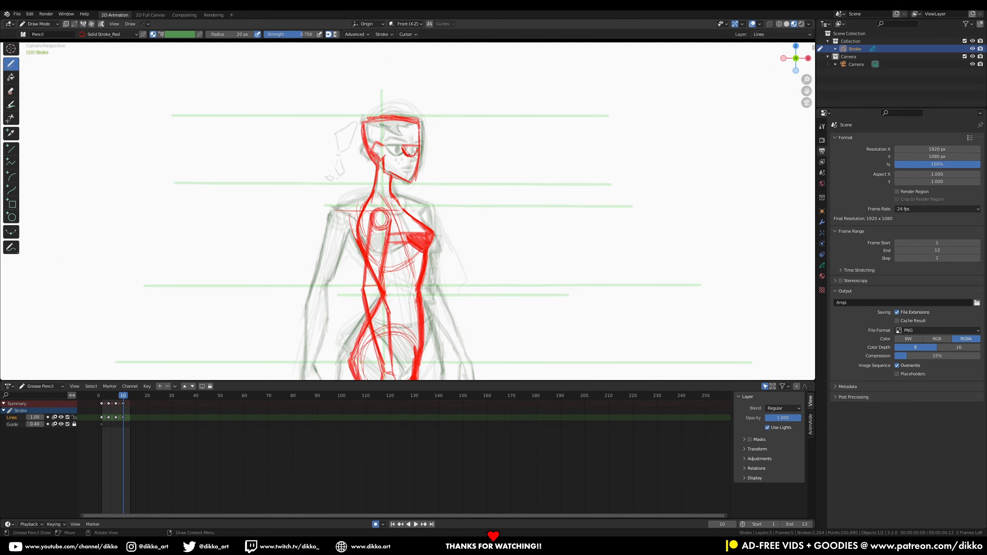
drag(420, 154, 420, 162)
mouse_move(393, 129)
mouse_down()
mouse_move(412, 134)
mouse_move(398, 129)
mouse_up()
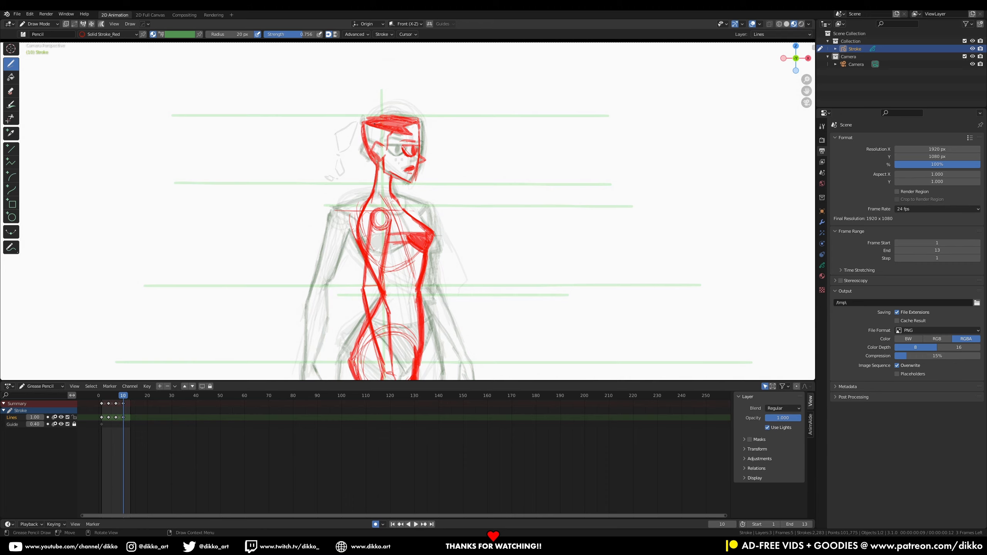
Play the turnaround in full view and scrub from frame 1 to frame 10 to check the profile's head.
scroll(376, 124, down, 1)
key(space)
scroll(405, 286, down, 3)
scroll(405, 286, up, 1)
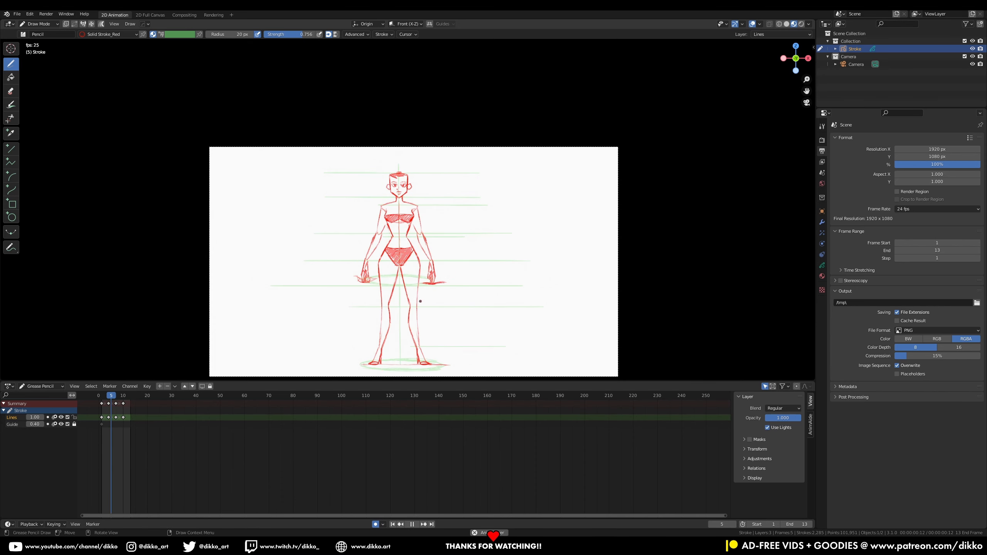
key(space)
click(101, 395)
drag(102, 395, 123, 389)
Erase the profile's shoulder circle and the top of the near upper arm on frame 10.
scroll(408, 233, up, 5)
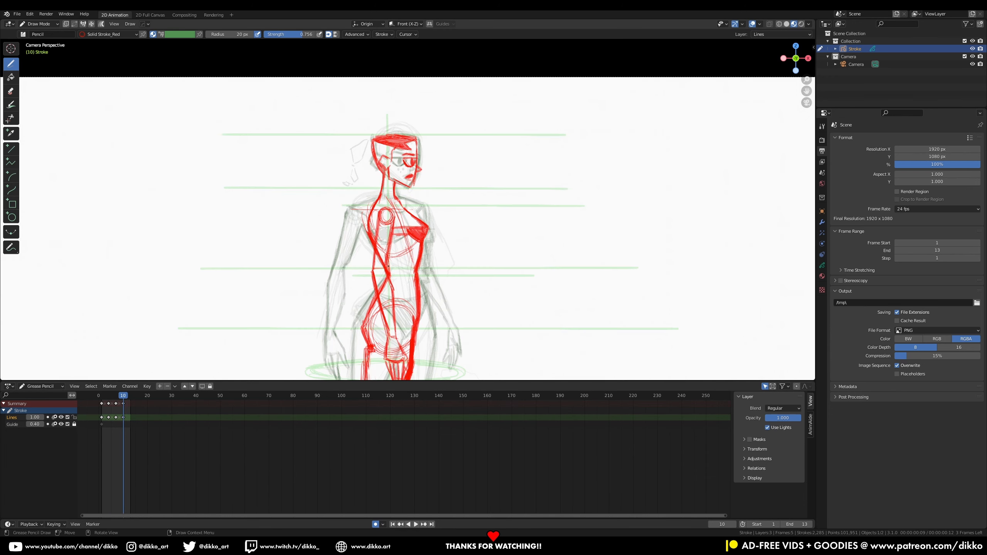
key(e)
drag(385, 213, 393, 215)
key(d)
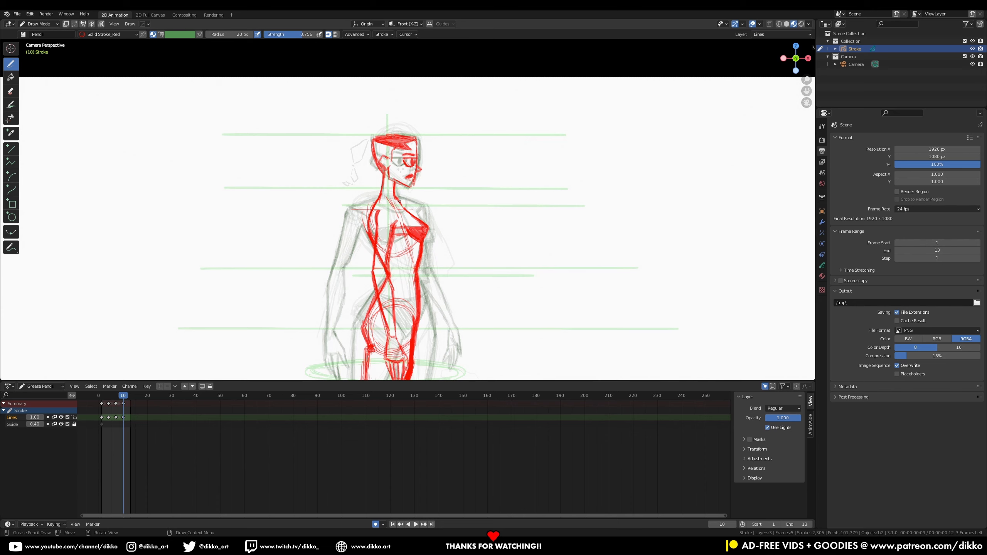
Change the transform pivot point and tilt the profile's head and neck strokes slightly backward on frame 10.
ctrl+middle_drag(441, 189, 435, 241)
key(Tab)
mouse_move(424, 193)
ctrl+right_down()
mouse_move(411, 208)
mouse_move(431, 194)
ctrl+right_up()
click(398, 24)
click(418, 52)
key(r)
click(454, 179)
key(Tab)
mouse_move(447, 202)
ctrl+middle_down()
mouse_move(439, 280)
mouse_move(403, 228)
mouse_move(401, 206)
ctrl+middle_up()
drag(124, 394, 123, 390)
key(Tab)
drag(414, 142, 400, 155)
drag(425, 206, 427, 209)
key(Tab)
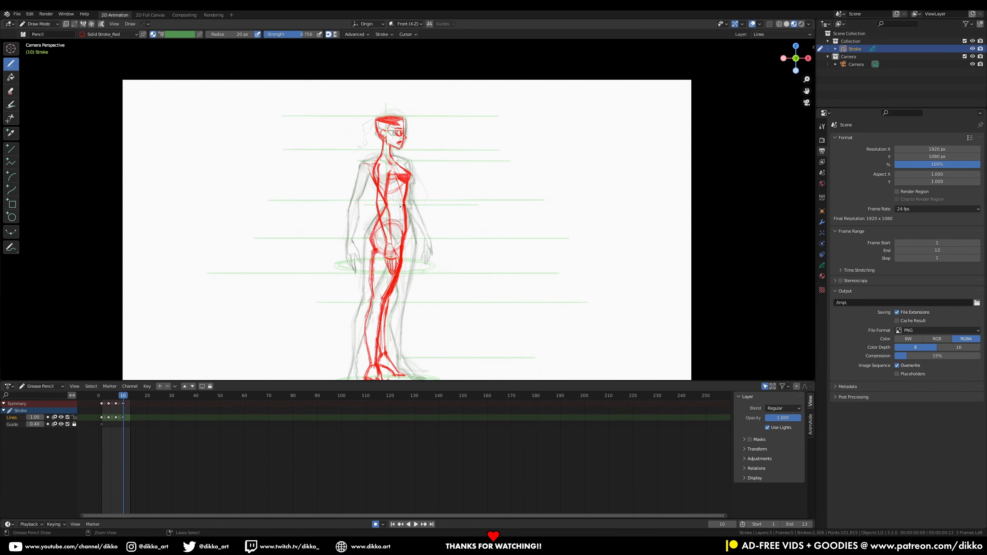
Erase the rough near arm and the stray lines around the profile's back and waist.
ctrl+middle_drag(412, 237, 400, 183)
key(e)
drag(355, 196, 358, 175)
drag(363, 212, 355, 228)
drag(354, 161, 359, 180)
drag(381, 238, 384, 250)
Redraw the profile's near arm contours from the shoulder past the elbow to the wrist, erasing the leftover upper-arm lines.
mouse_move(404, 218)
ctrl+middle_down()
mouse_move(404, 334)
mouse_move(404, 241)
ctrl+middle_up()
click(16, 65)
mouse_move(378, 220)
mouse_down()
mouse_move(383, 268)
mouse_move(373, 263)
mouse_up()
drag(361, 201, 365, 224)
click(14, 79)
click(12, 91)
drag(379, 159, 378, 198)
click(11, 64)
drag(381, 161, 379, 219)
ctrl+middle_drag(414, 256, 418, 201)
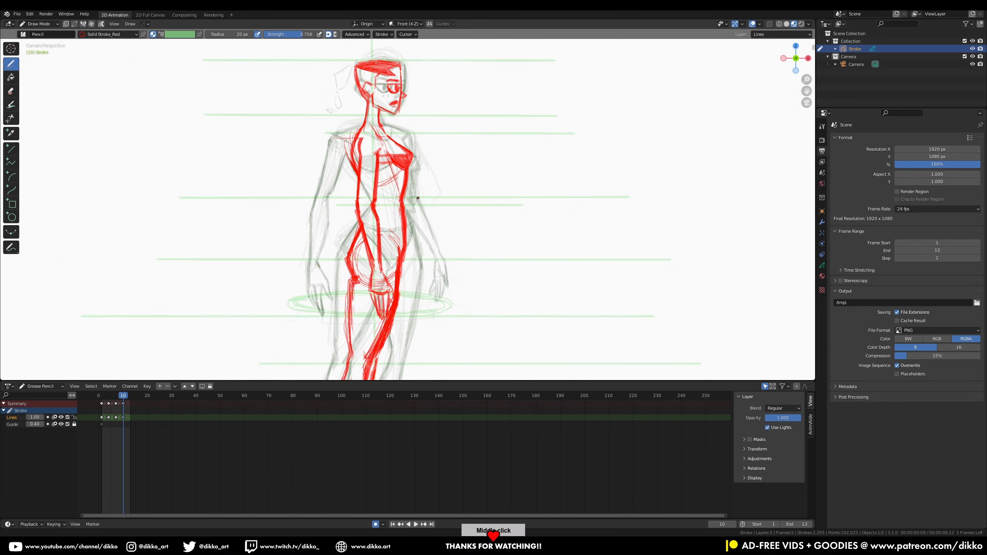
Select the profile's near upper arm and rotate it 5.43° about the shoulder with proportional editing.
key(Tab)
click(11, 48)
mouse_move(381, 205)
mouse_down()
mouse_move(365, 136)
mouse_move(352, 218)
mouse_up()
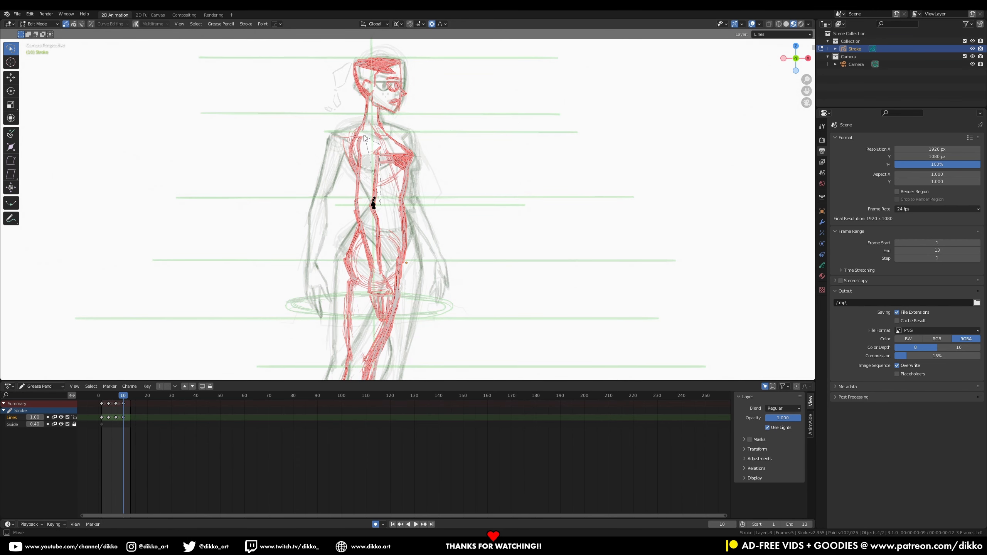
key(r)
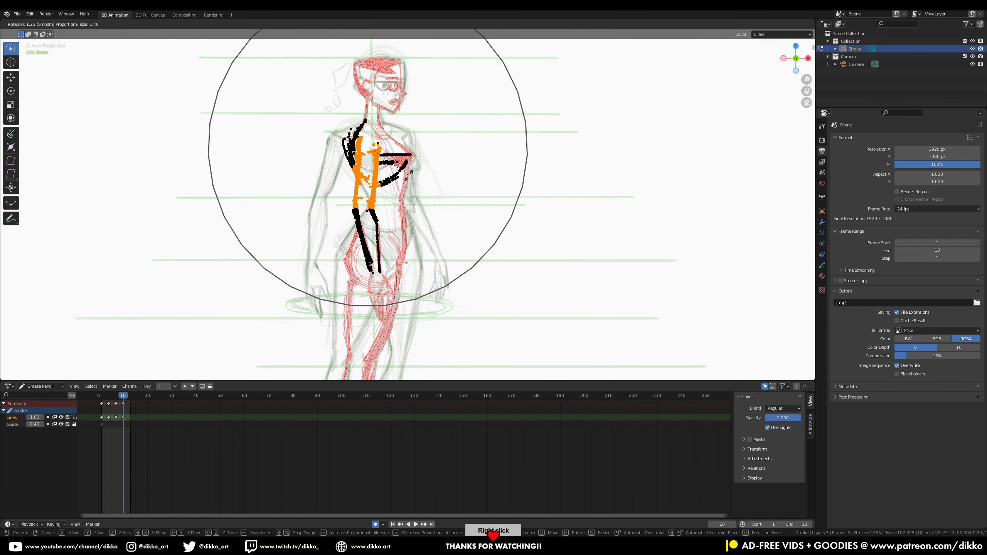
click(384, 282)
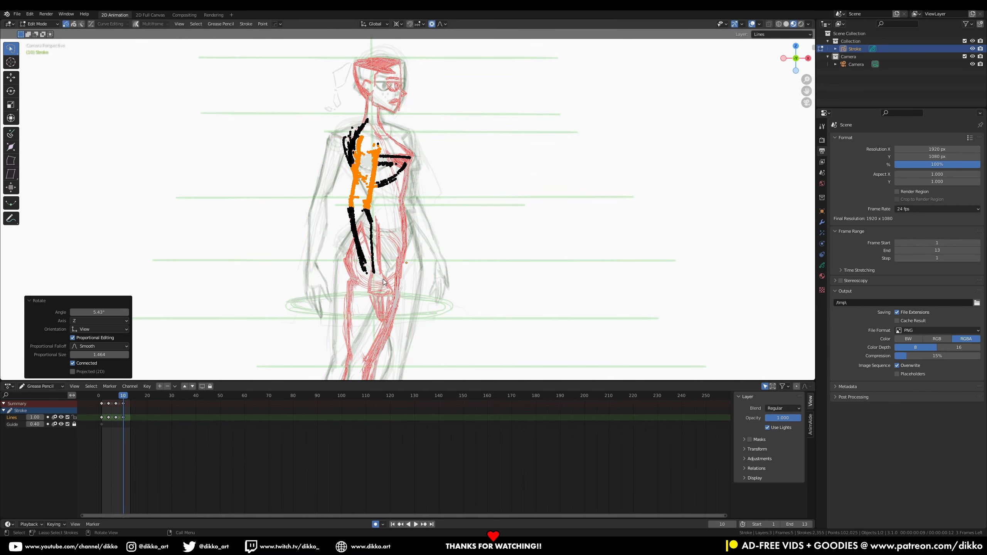
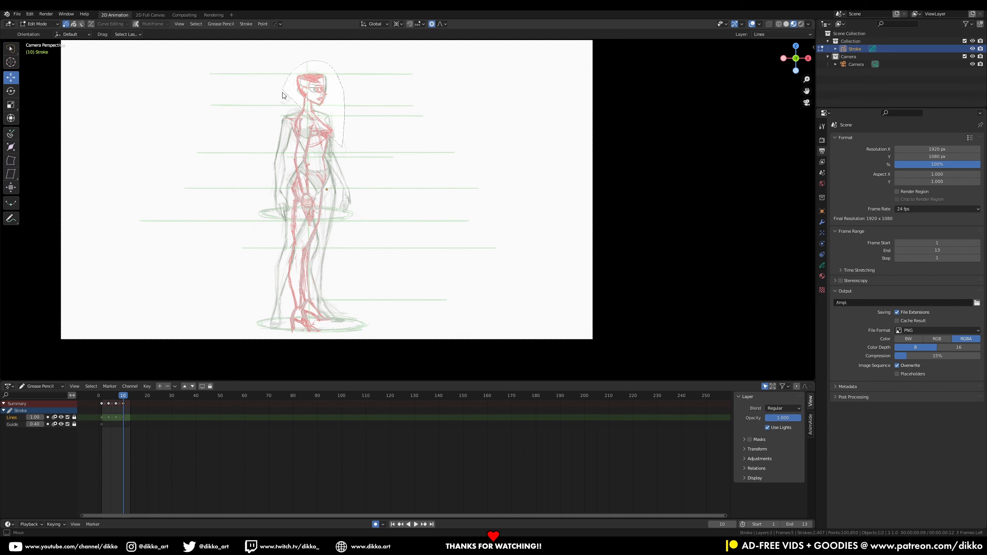
Unlock the Lines layer, select the profile's head and torso, and rotate them slightly backward about the waist with proportional editing.
key(w)
drag(272, 134, 346, 152)
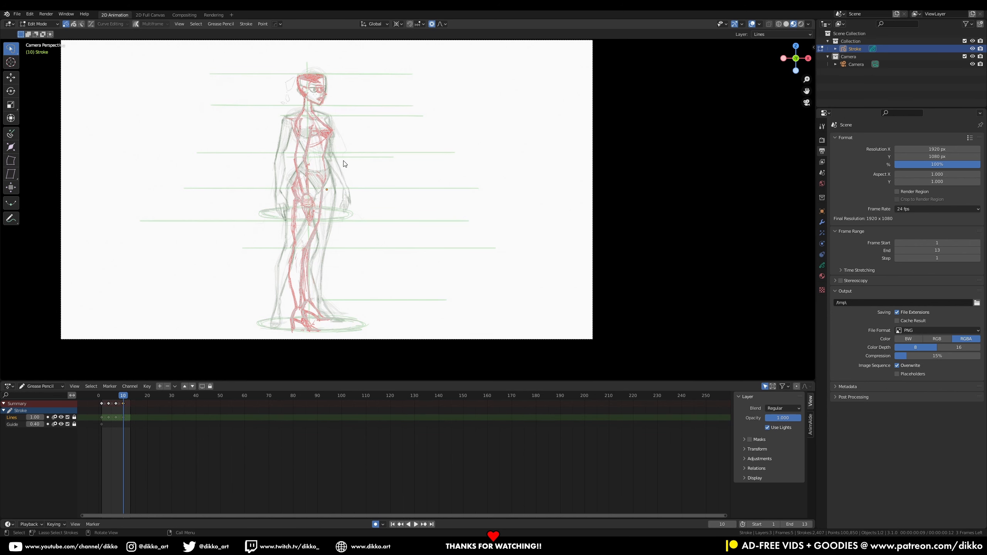
shift+middle_drag(342, 164, 315, 189)
ctrl+middle_drag(314, 190, 291, 151)
click(74, 417)
drag(333, 53, 318, 72)
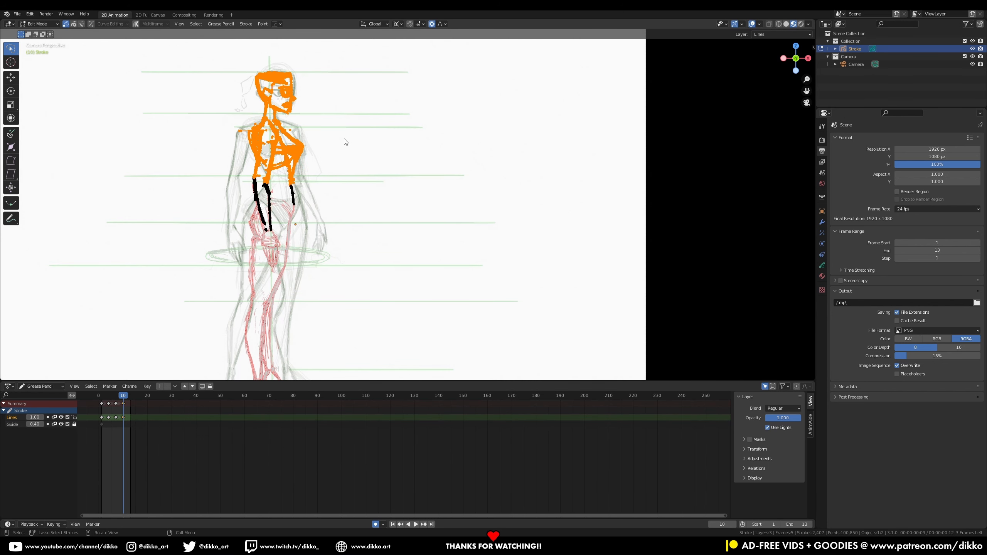
key(r)
click(482, 228)
key(ctrl+z)
key(r)
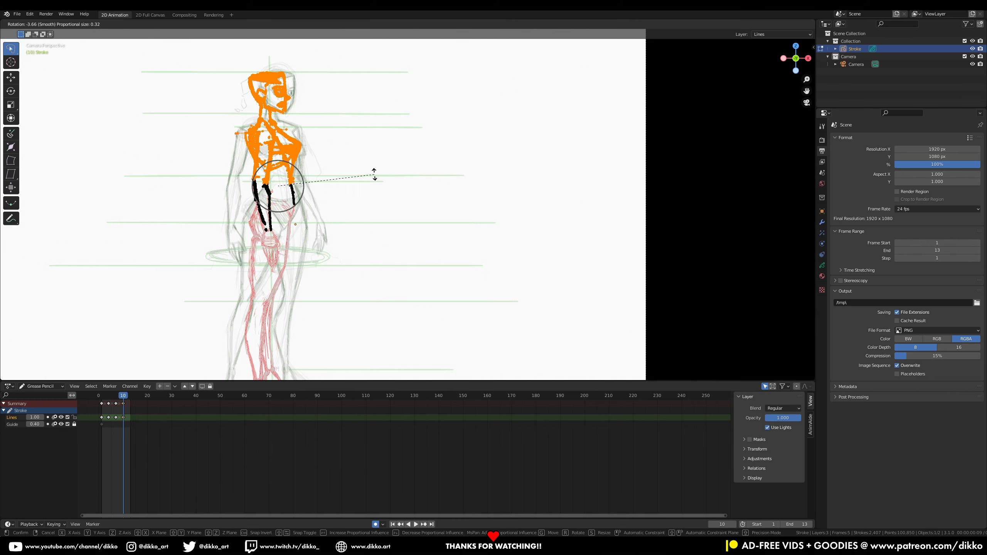
click(374, 172)
key(Tab)
Play the turnaround to check the profile's adjusted upper-body lean.
scroll(350, 195, down, 2)
scroll(349, 194, up, 2)
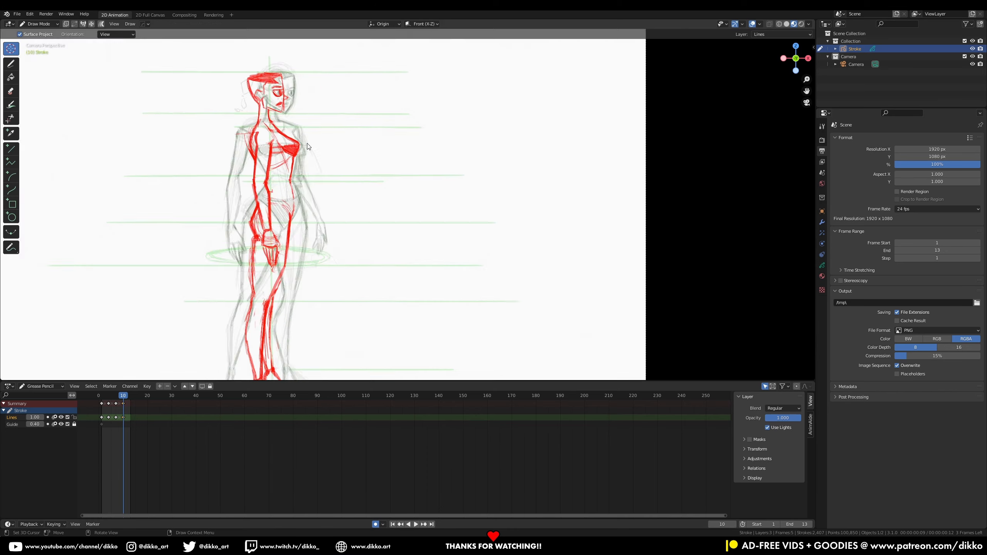
scroll(350, 194, down, 1)
key(space)
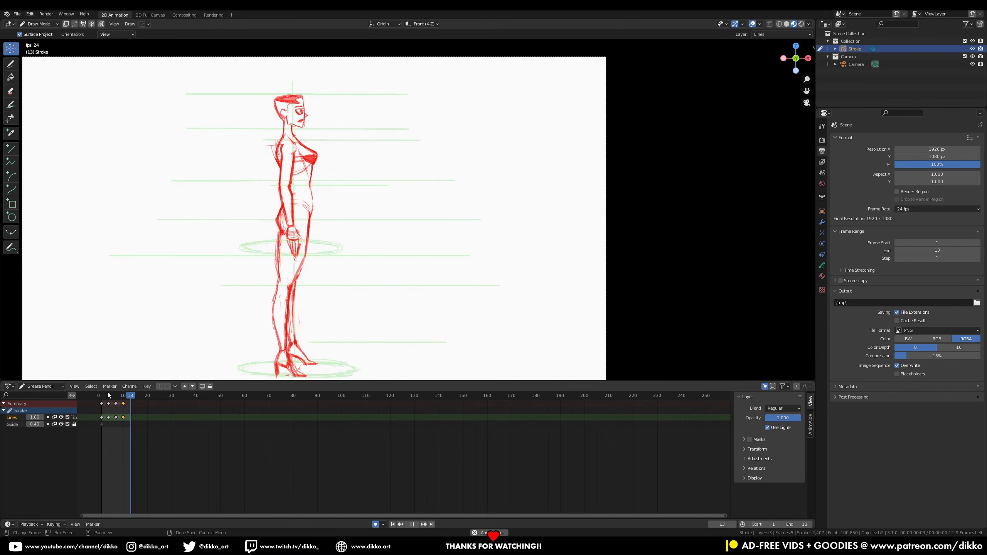
key(Escape)
Place the 3D cursor at the profile's neck base, rotate the head 5.84°, and shift it horizontally.
scroll(337, 138, up, 3)
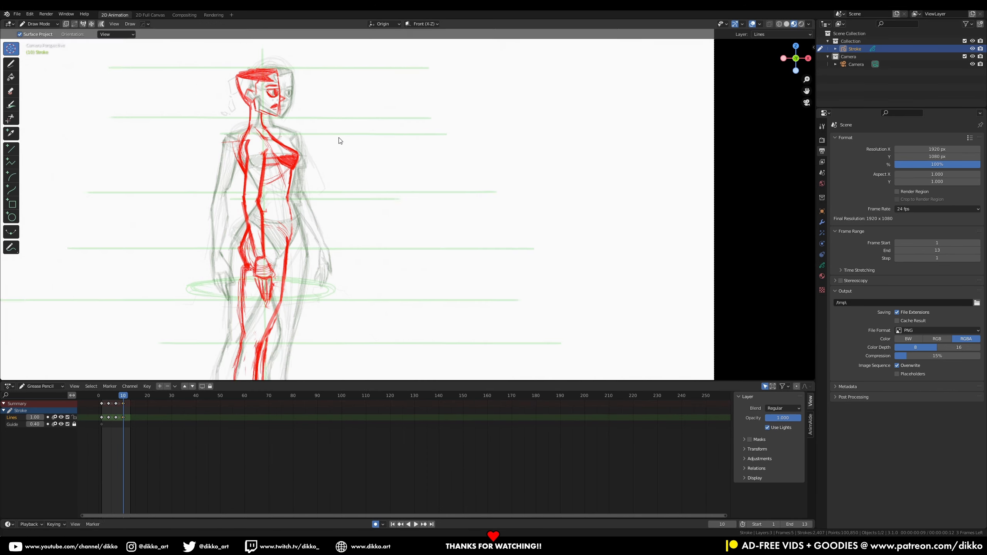
key(Tab)
right_click(345, 131)
mouse_move(259, 132)
mouse_down()
mouse_move(311, 128)
mouse_move(281, 160)
mouse_up()
shift+right_click(289, 158)
key(r)
click(396, 171)
key(Tab)
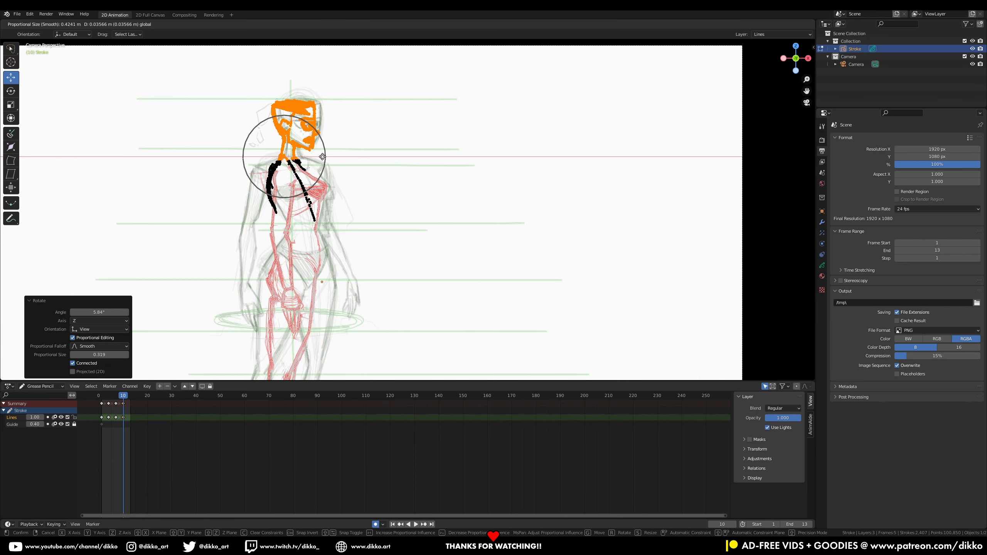
Play the turnaround in full view to check the profile's repositioned head.
scroll(370, 170, down, 3)
key(space)
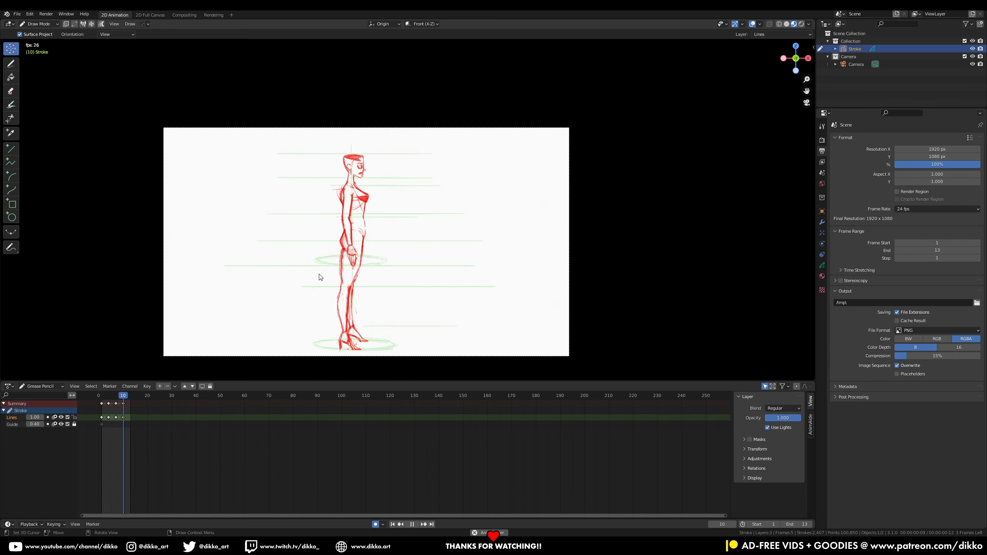
key(Escape)
key(space)
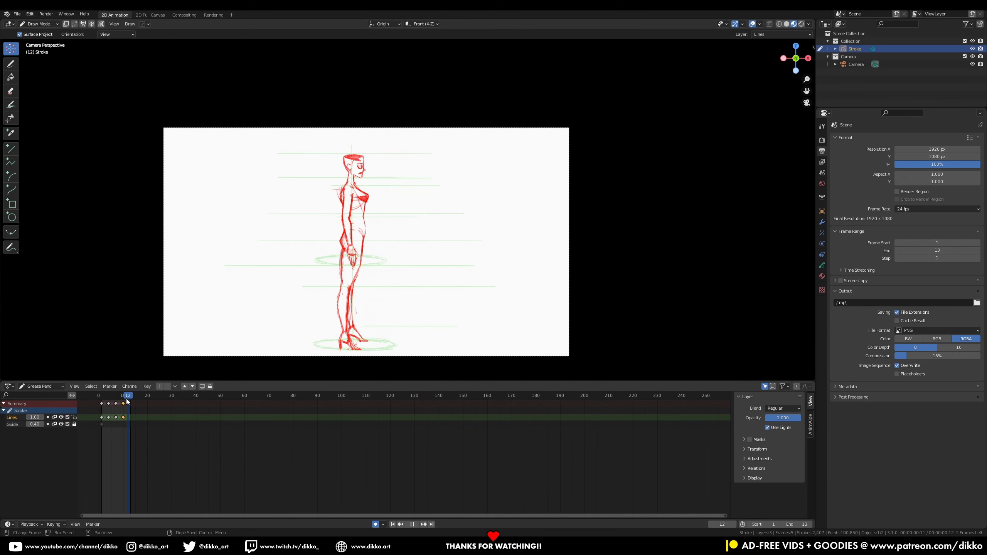
Go to frame 6, select both forearms and hands of the front pose, and shorten them by scaling along Z.
drag(119, 398, 111, 390)
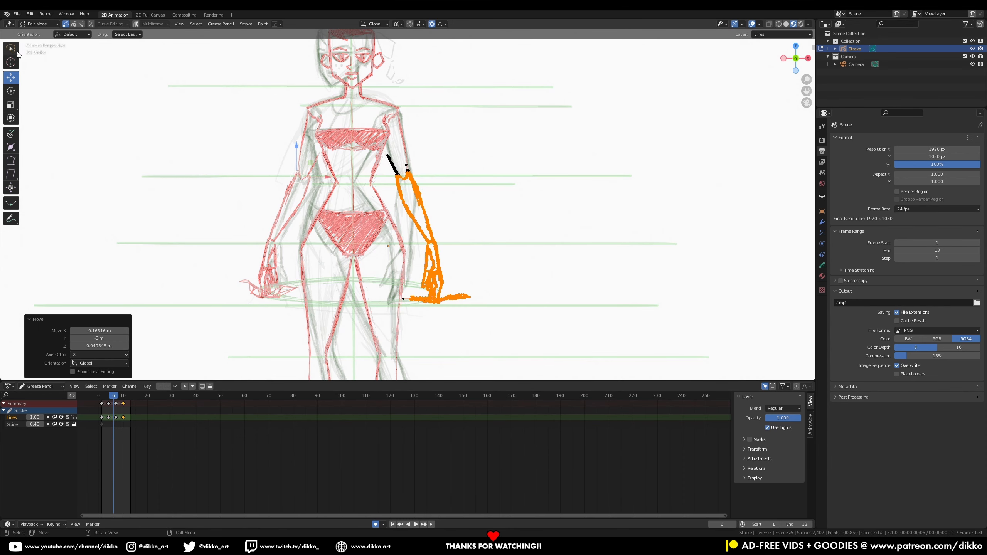
click(16, 52)
mouse_move(317, 173)
shift+mouse_down()
mouse_move(289, 175)
mouse_move(299, 171)
shift+mouse_up()
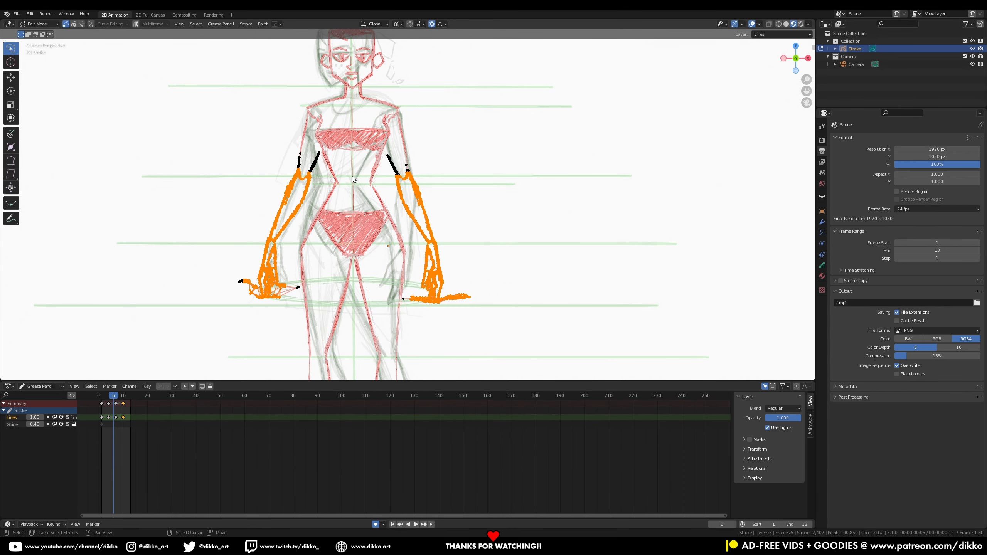
click(11, 105)
key(s)
key(z)
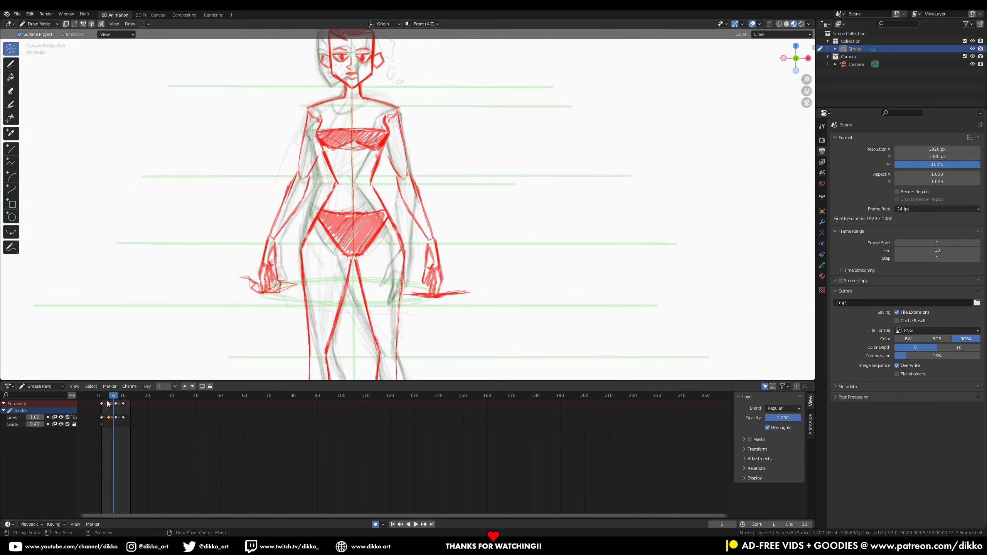
scroll(348, 291, down, 4)
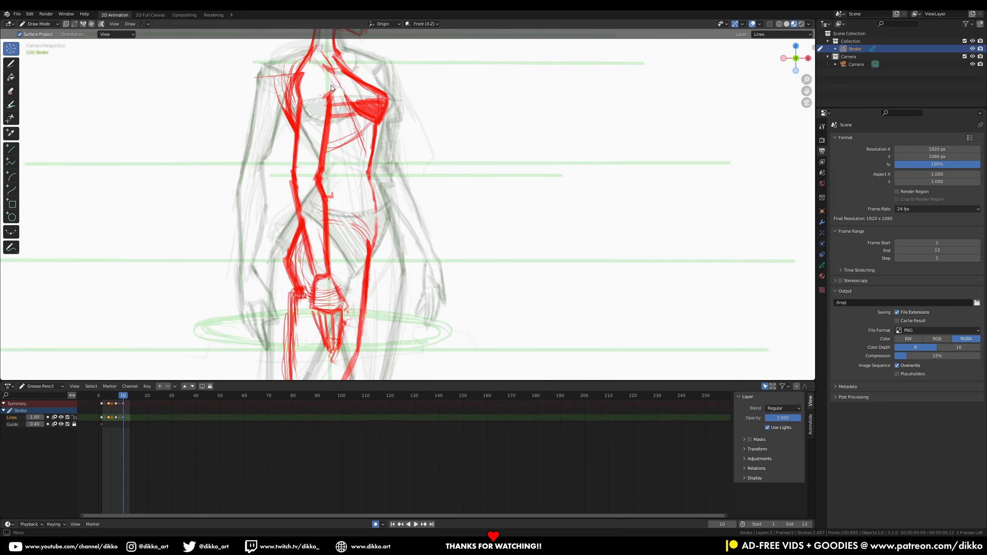
Try to scale the profile's near upper-arm strokes on frame 10.
key(Tab)
right_click(324, 88)
click(11, 48)
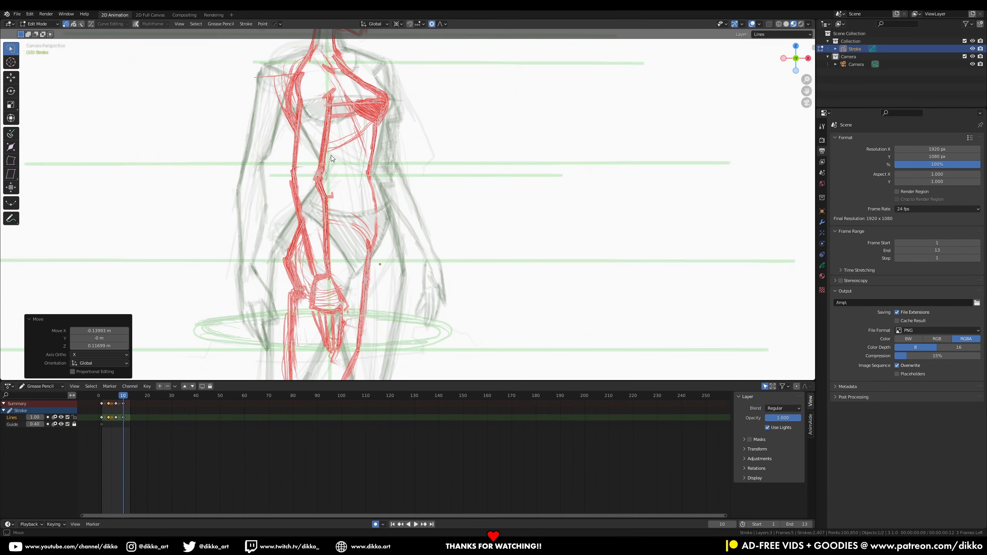
drag(311, 74, 315, 88)
key(s)
click(404, 155)
key(s)
click(381, 145)
key(Tab)
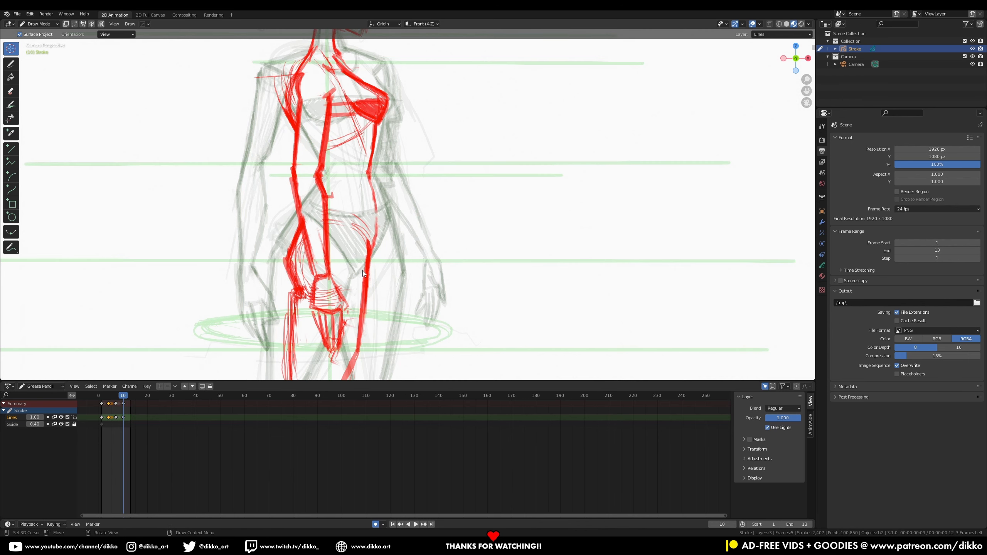
Extend the profile's bra band across the chest to the near arm and play back the turnaround.
drag(362, 108, 332, 117)
scroll(359, 117, down, 5)
key(space)
scroll(301, 290, down, 2)
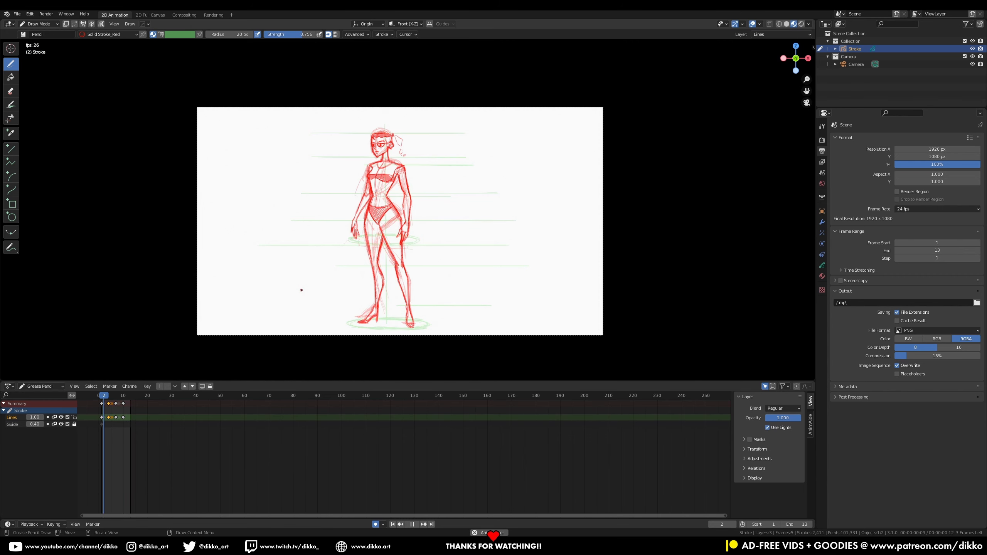
key(space)
Erase rough hip lines on frame 10, redraw the profile's buttock contour, and sketch and shade the bikini bottom.
mouse_move(118, 423)
mouse_down()
mouse_move(109, 432)
mouse_move(119, 438)
mouse_move(101, 438)
mouse_move(123, 443)
mouse_move(108, 448)
mouse_move(122, 454)
mouse_up()
scroll(155, 233, up, 3)
click(10, 91)
drag(343, 222, 339, 225)
key(d)
mouse_move(369, 168)
mouse_down()
mouse_move(369, 207)
mouse_move(389, 223)
mouse_up()
drag(358, 234, 382, 253)
mouse_move(379, 194)
ctrl+middle_down()
mouse_move(376, 233)
mouse_move(370, 192)
ctrl+middle_up()
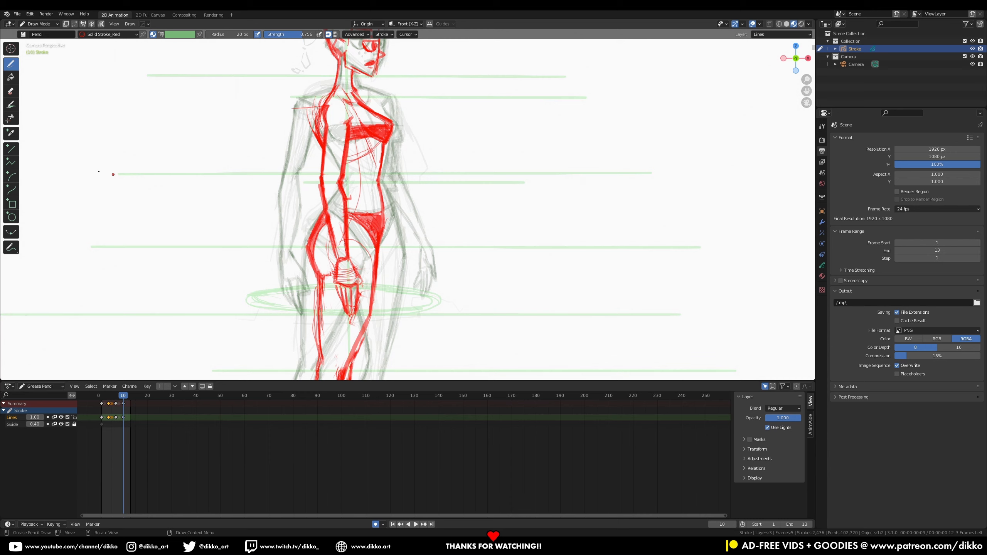
On frame 1, turn off proportional editing, rotate the far forearm and hand toward the body, and scale them by 1.003.
key(e)
key(space)
ctrl+middle_drag(309, 311, 318, 339)
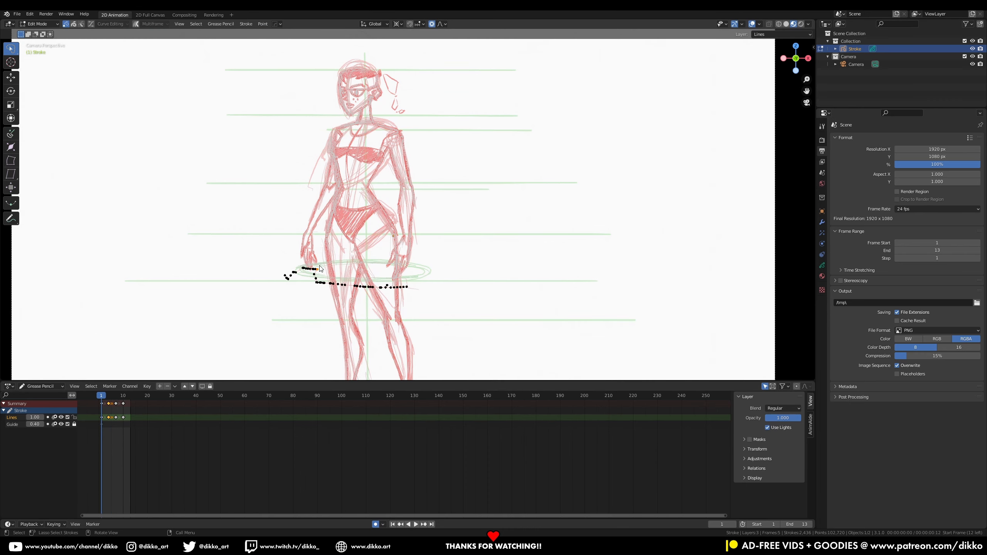
ctrl+right_drag(265, 302, 265, 303)
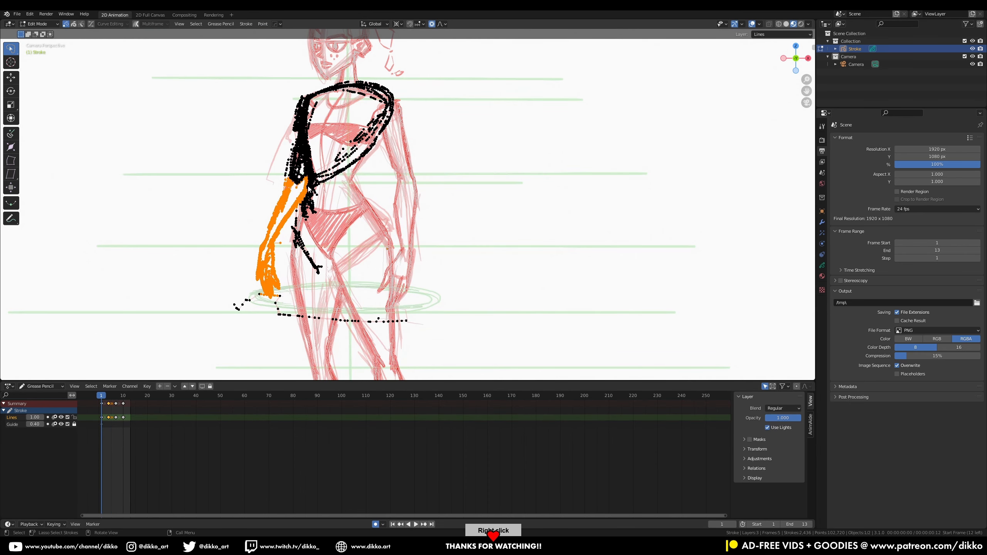
key(r)
key(Escape)
key(o)
key(r)
click(285, 289)
key(s)
click(285, 291)
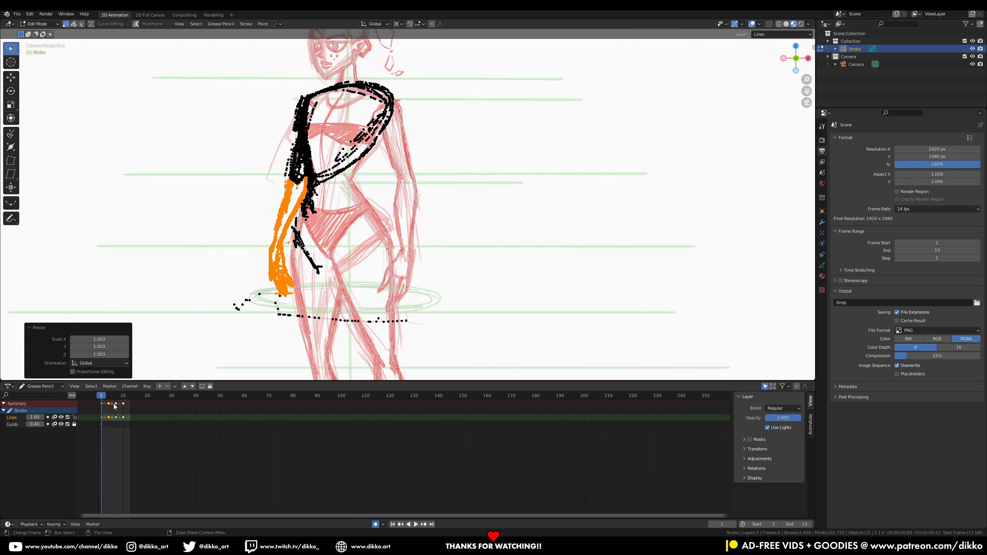
On frame 7, move and rotate the far forearm and hand closer to the body.
click(115, 406)
key(g)
click(396, 189)
key(r)
click(393, 195)
key(Tab)
Play the turnaround from frame 1 to check the arm spacing, and inspect the three-quarter head on frame 7.
drag(116, 399, 103, 400)
scroll(375, 285, down, 4)
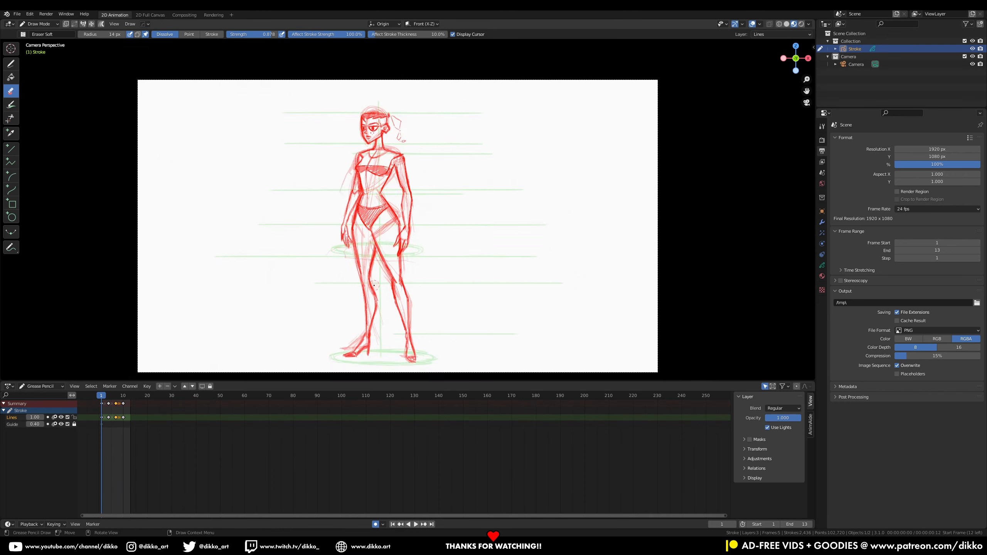
key(space)
scroll(374, 286, up, 2)
scroll(277, 264, down, 3)
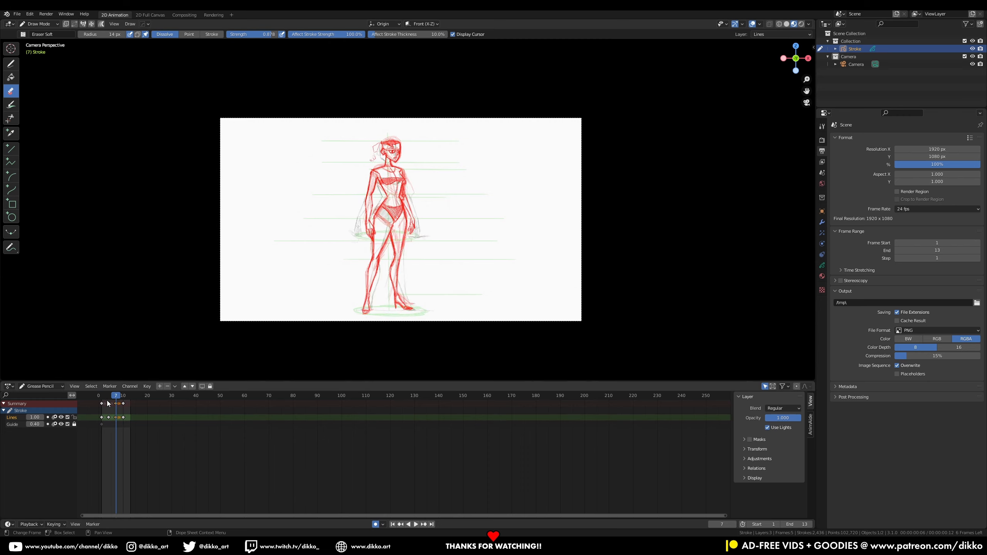
key(space)
scroll(326, 229, up, 6)
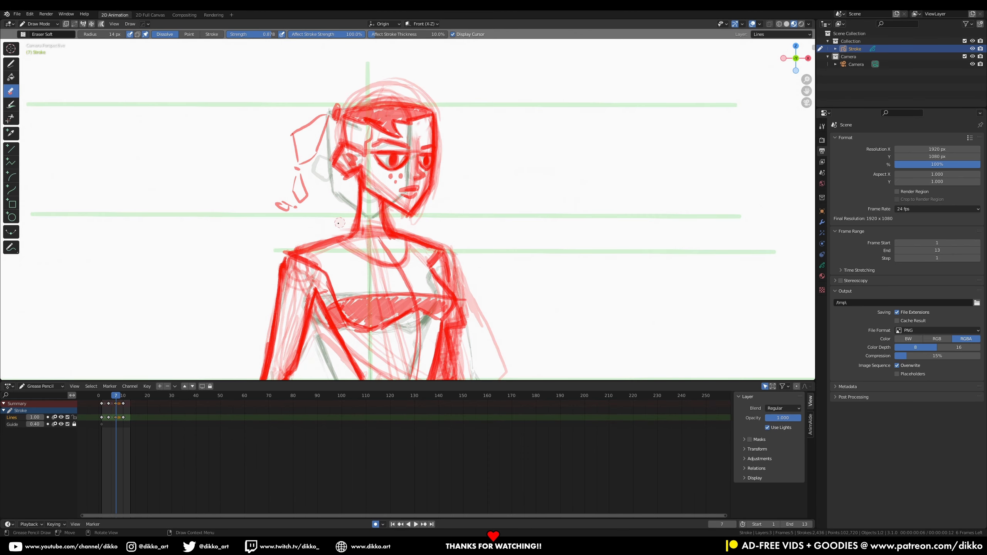
On frame 7, erase the rough lines around the far upper arm and armpit and clean up the shoulder contour.
drag(458, 257, 461, 317)
shift+middle_drag(470, 227, 447, 101)
drag(434, 143, 424, 202)
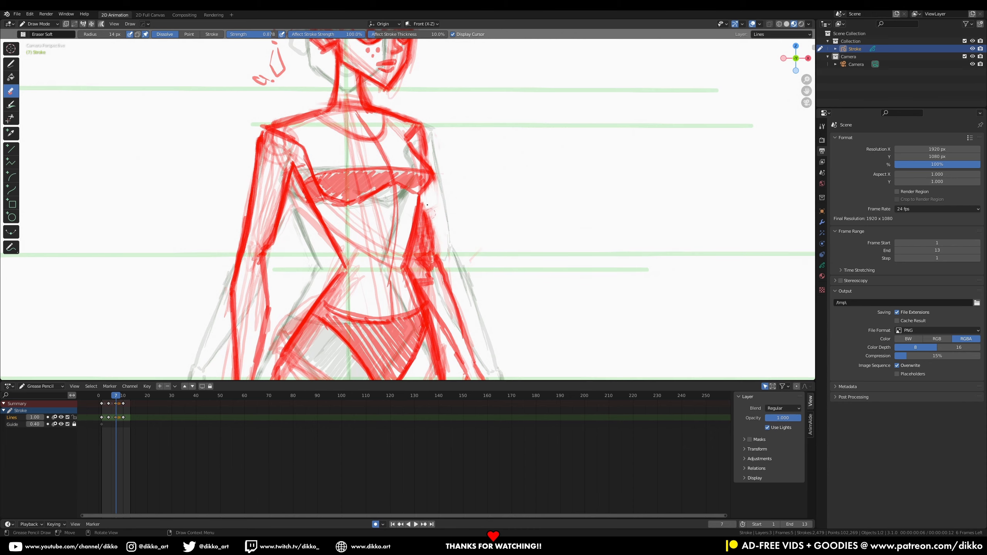
scroll(427, 205, down, 4)
scroll(423, 203, up, 3)
key(d)
key(e)
drag(425, 171, 426, 146)
key(d)
On frame 1, erase rough lines around the far arm and redraw the short contour below the far shoulder.
key(Down)
key(Down)
key(e)
drag(301, 173, 307, 146)
drag(269, 233, 278, 196)
key(space)
key(d)
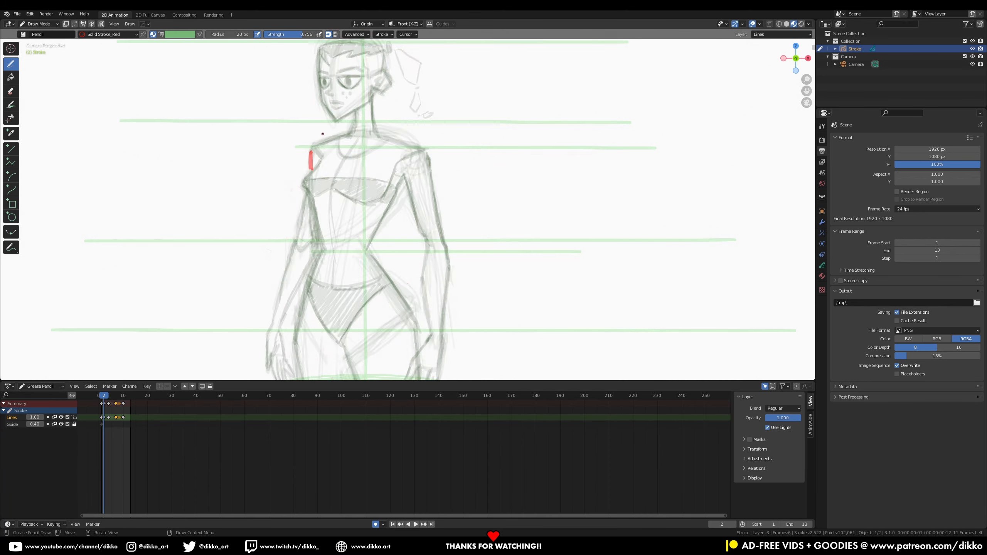
key(space)
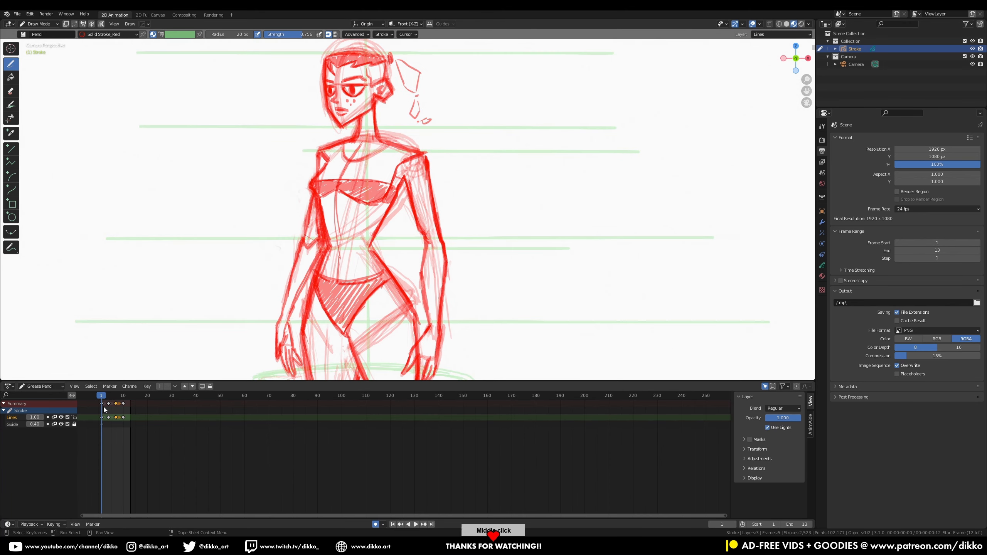
On frame 7, select the near arm's strokes, place the 3D cursor as the rotation centre, and rotate the arm slightly.
mouse_move(125, 389)
mouse_down()
mouse_move(106, 392)
mouse_move(116, 392)
mouse_up()
middle_drag(356, 217, 321, 157)
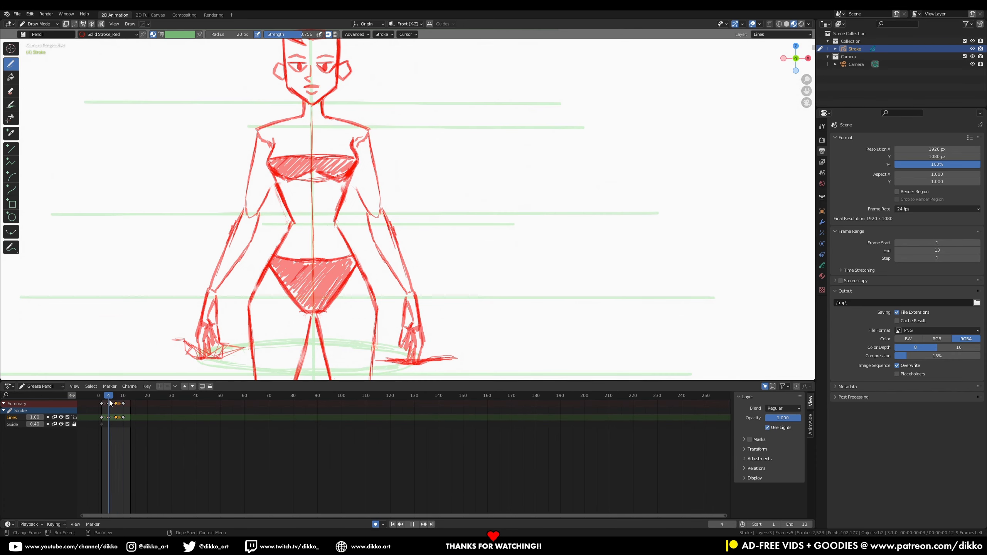
key(Tab)
mouse_move(276, 187)
mouse_down()
mouse_move(236, 174)
mouse_move(267, 213)
mouse_up()
shift+right_click(265, 134)
key(r)
click(306, 181)
Select the near forearm on frame 7 and rotate and move it closer to the body.
mouse_move(253, 299)
mouse_down()
mouse_move(262, 235)
mouse_move(233, 300)
mouse_up()
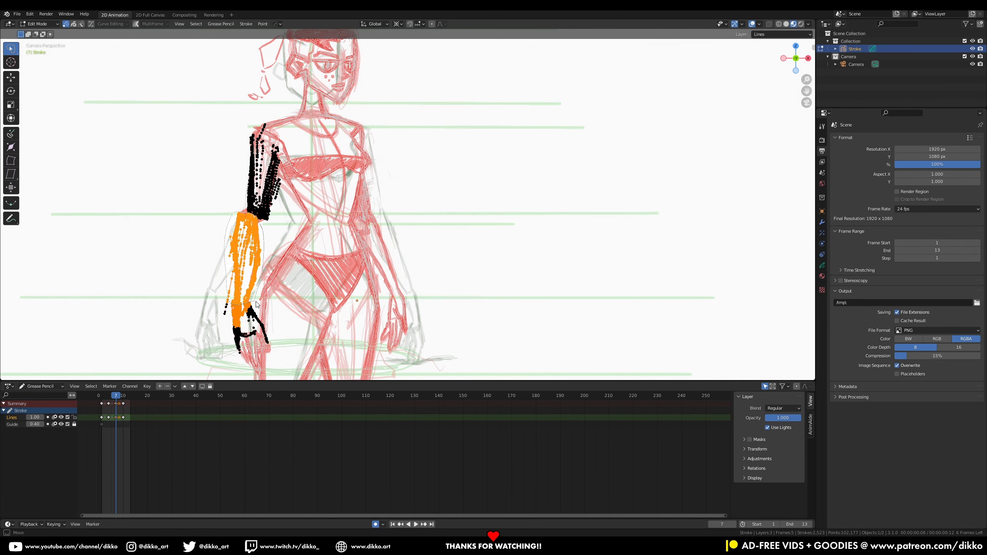
key(r)
click(346, 206)
key(g)
click(351, 208)
key(r)
click(350, 206)
key(g)
click(350, 210)
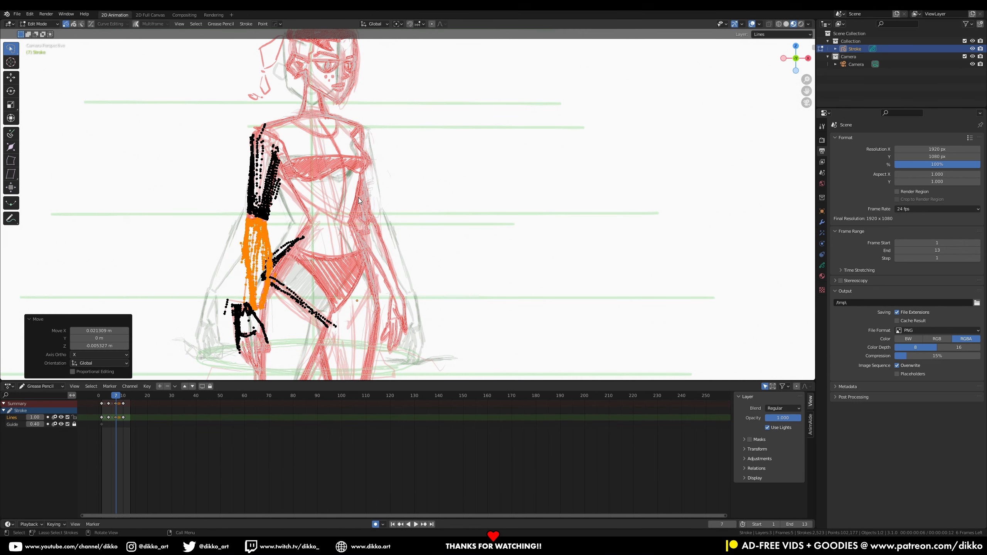
Undo the last near-arm adjustments on frame 7.
shift+middle_drag(269, 352, 284, 291)
mouse_move(117, 400)
mouse_down()
mouse_move(103, 401)
mouse_move(117, 400)
mouse_up()
key(ctrl+z)
key(ctrl+z)
key(ctrl+z)
key(ctrl+z)
key(ctrl+z)
Add the upper arm to the selection on frame 7 and rotate and move the upper arm and forearm together.
shift+drag(292, 87, 281, 69)
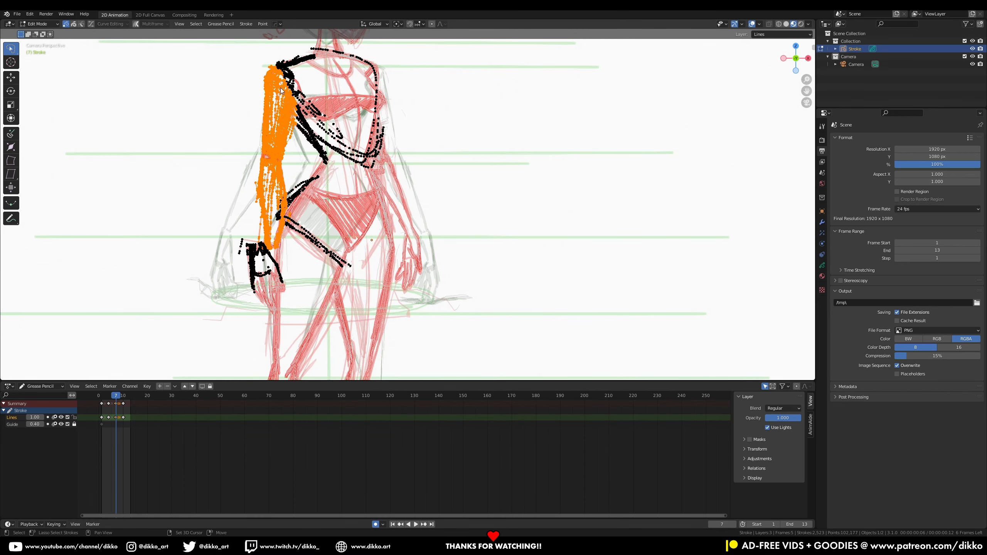
key(r)
click(349, 203)
mouse_move(116, 400)
mouse_down()
mouse_move(102, 403)
mouse_move(118, 403)
mouse_up()
key(r)
click(374, 209)
key(g)
click(380, 210)
key(r)
click(382, 213)
Try to move the near hand on frame 7 to meet the adjusted wrist.
mouse_move(273, 257)
mouse_down()
mouse_move(246, 249)
mouse_move(269, 246)
mouse_up()
key(g)
click(311, 266)
key(Tab)
mouse_move(312, 265)
ctrl+middle_down()
mouse_move(346, 353)
mouse_move(341, 257)
mouse_move(352, 328)
ctrl+middle_up()
key(ctrl+z)
key(ctrl+z)
key(ctrl+z)
key(ctrl+shift+z)
Rotate the near hand on frame 7, change the pivot point, and move the hand onto the end of the forearm.
key(r)
click(386, 227)
click(398, 24)
click(410, 40)
key(g)
click(353, 260)
key(Tab)
mouse_move(118, 403)
mouse_down()
mouse_move(117, 421)
mouse_move(116, 408)
mouse_up()
ctrl+middle_drag(338, 264, 337, 228)
Refine the near hand's angle and position on frame 7 so it lines up with the wrist.
key(Tab)
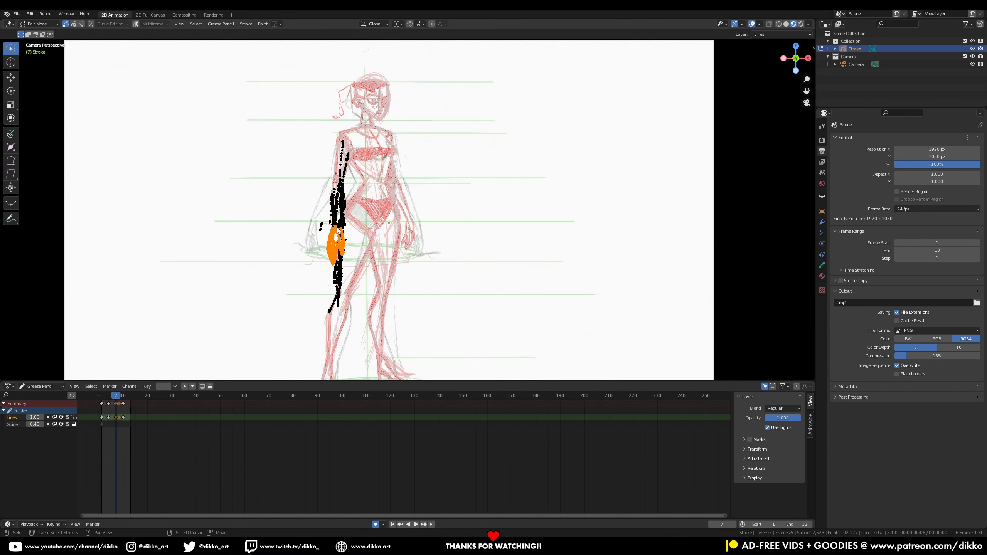
key(r)
click(365, 225)
key(g)
click(379, 225)
key(r)
click(377, 225)
Rotate the near forearm and the elbow area on frame 7 slightly to straighten the arm.
ctrl+middle_drag(310, 264, 308, 220)
mouse_move(307, 182)
ctrl+right_down()
mouse_move(290, 245)
mouse_move(301, 248)
ctrl+right_up()
key(r)
click(299, 249)
mouse_move(318, 155)
ctrl+right_down()
mouse_move(289, 184)
mouse_move(295, 177)
ctrl+right_up()
key(r)
click(288, 202)
key(Tab)
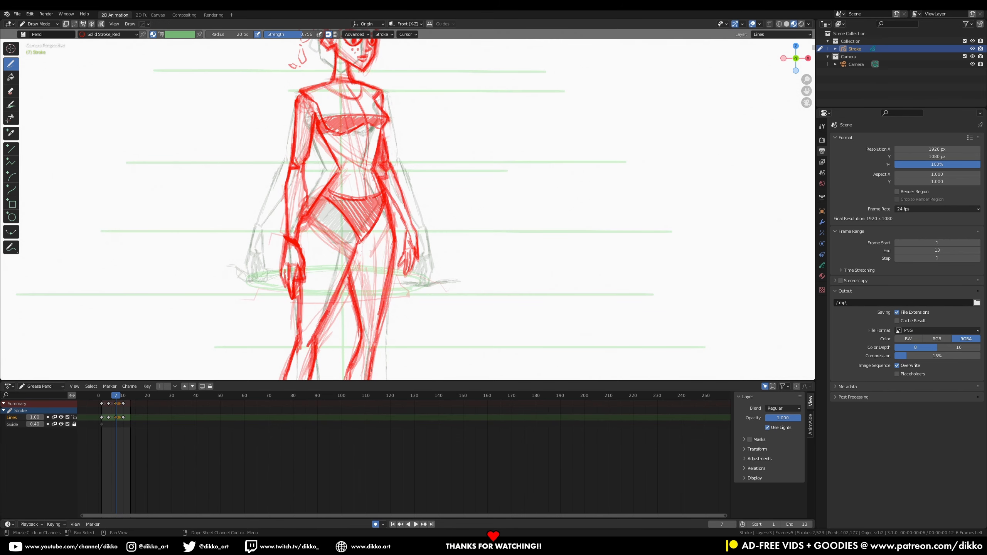
Save the file and play the turnaround in camera view to check the near arm.
key(KP_0)
key(ctrl+s)
key(KP_0)
key(Home)
key(space)
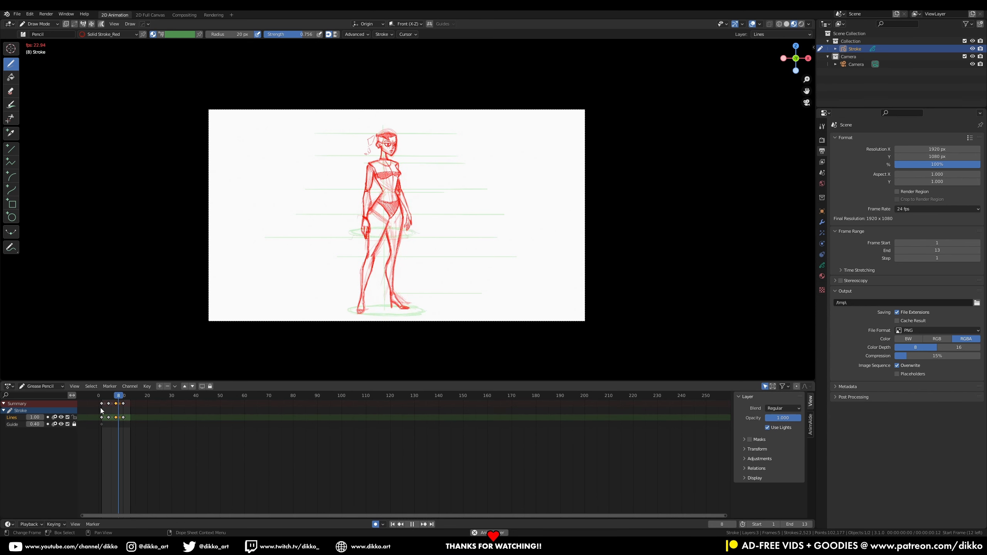
key(space)
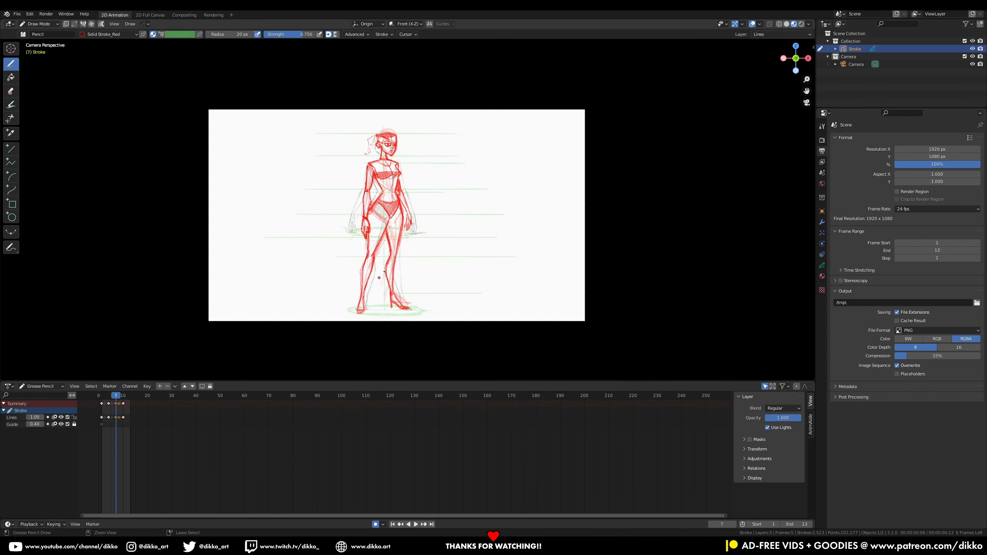
Erase the far hand's old lines on frame 7 and sketch a new outline for the hand.
scroll(379, 278, up, 5)
key(e)
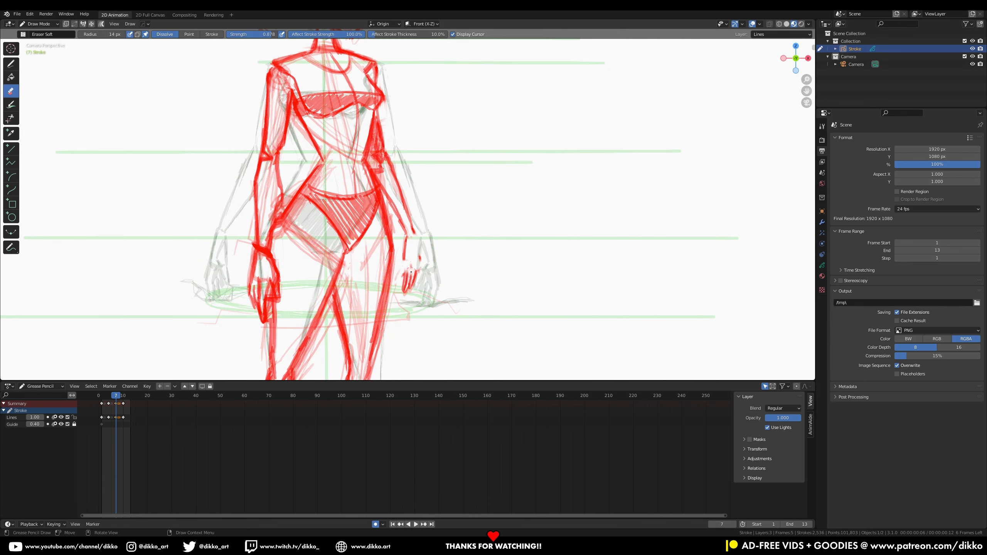
key(d)
drag(413, 230, 416, 278)
drag(412, 277, 417, 282)
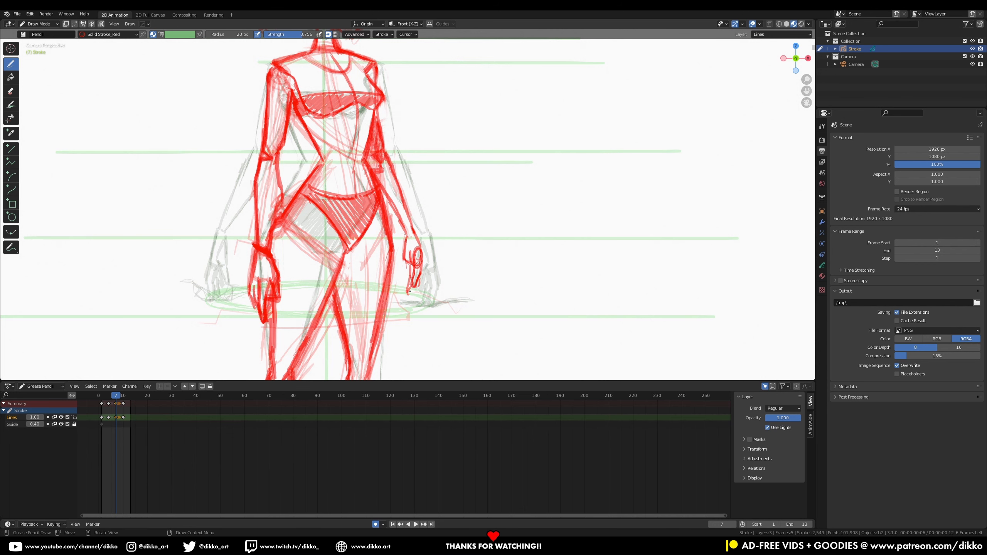
Undo the last far-hand strokes on frame 7, and erase and redraw its palm, thumb and fingers.
key(ctrl+z)
key(ctrl+z)
key(ctrl+z)
key(ctrl+z)
key(ctrl+z)
key(ctrl+z)
key(ctrl+z)
mouse_move(424, 255)
ctrl+middle_down()
mouse_move(412, 285)
mouse_move(424, 331)
mouse_move(423, 305)
ctrl+middle_up()
key(e)
drag(412, 269, 412, 279)
key(d)
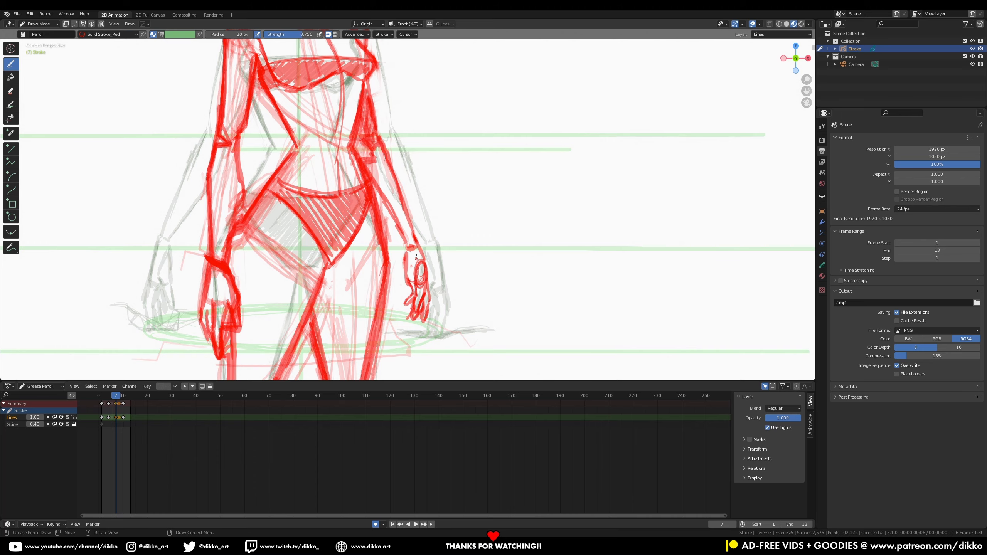
Play the turnaround and compare the three-quarter poses on frames 7 and 1.
key(Home)
key(space)
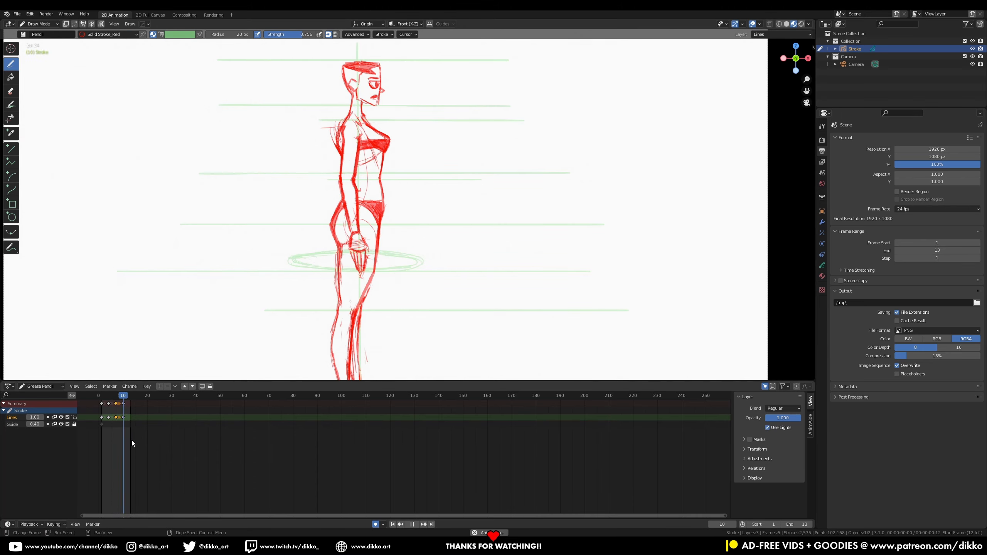
key(space)
click(117, 398)
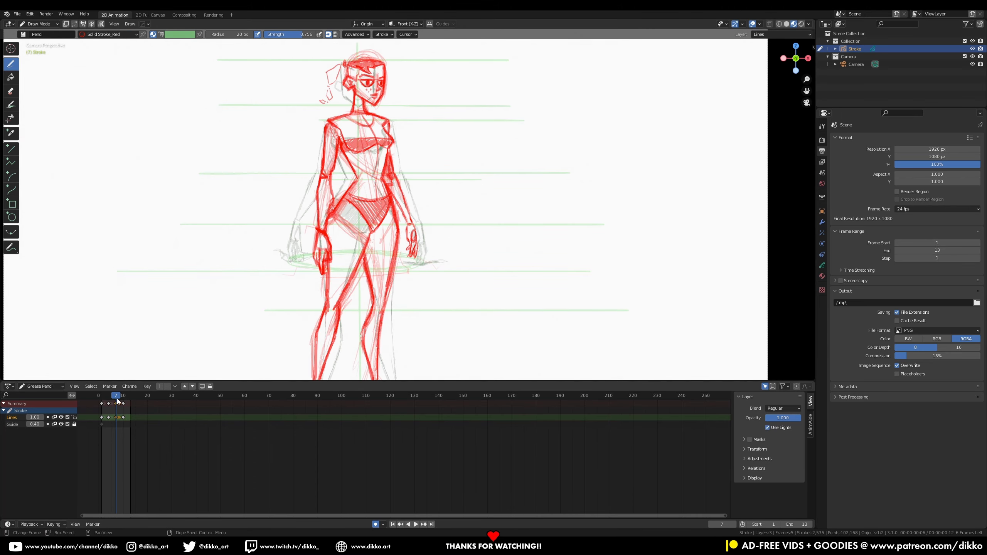
key(Down)
key(Down)
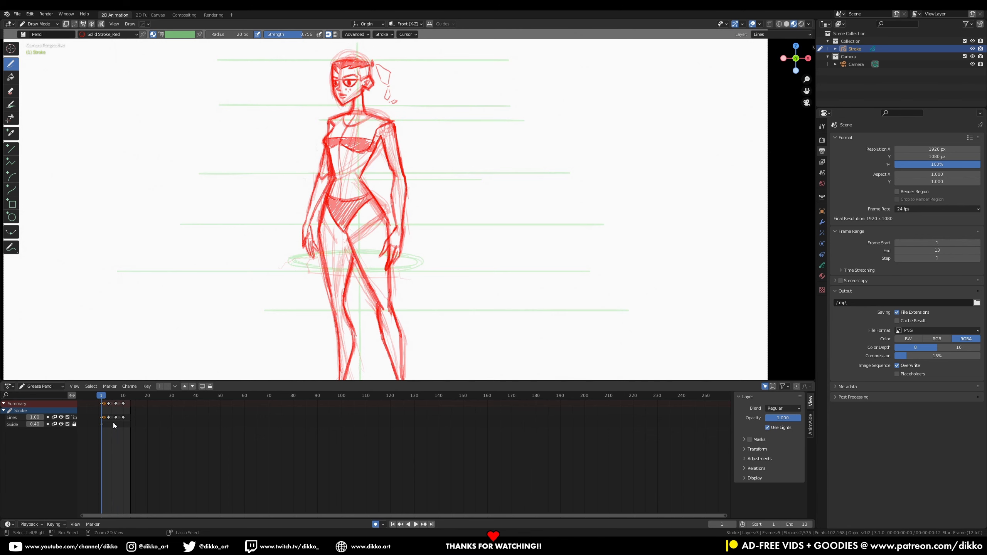
Copy the Lines keyframe from frame 7 and paste it over frame 1.
drag(103, 397, 117, 399)
click(116, 417)
key(ctrl+c)
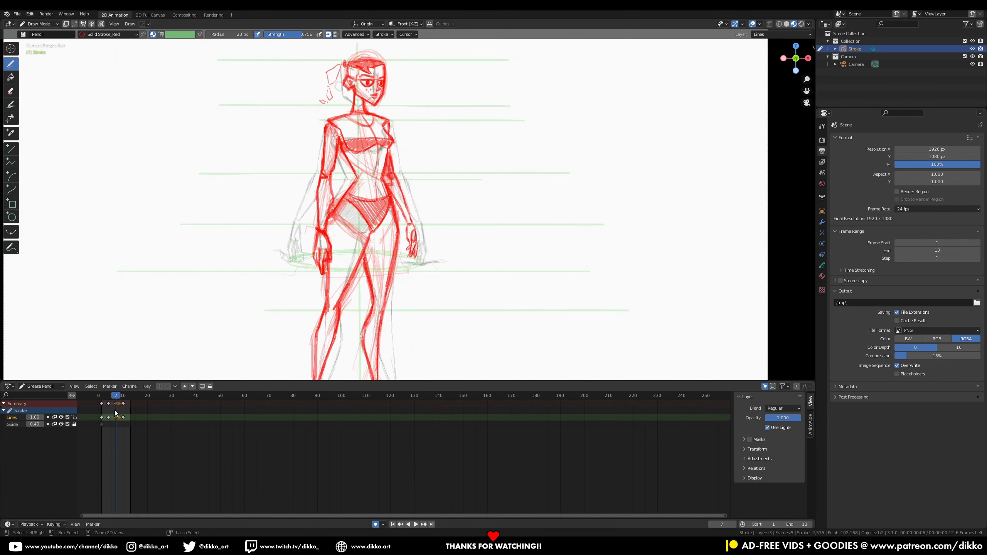
click(103, 397)
key(ctrl+v)
Mirror the whole pasted drawing on frame 1 by scaling X to -1, and move it along X onto the centre guide.
key(Tab)
mouse_move(374, 260)
ctrl+middle_down()
mouse_move(378, 309)
mouse_move(397, 283)
ctrl+middle_up()
key(a)
text(sx)
mouse_move(397, 283)
shift+middle_down()
mouse_move(403, 227)
mouse_move(429, 306)
shift+middle_up()
text(-1)
key(Return)
shift+middle_drag(429, 305, 444, 222)
key(g)
key(x)
click(451, 225)
key(Tab)
Play the turnaround from frame 1 to check the mirrored three-quarter pose.
drag(104, 404, 102, 404)
ctrl+middle_drag(166, 368, 176, 296)
shift+middle_drag(176, 296, 155, 369)
key(space)
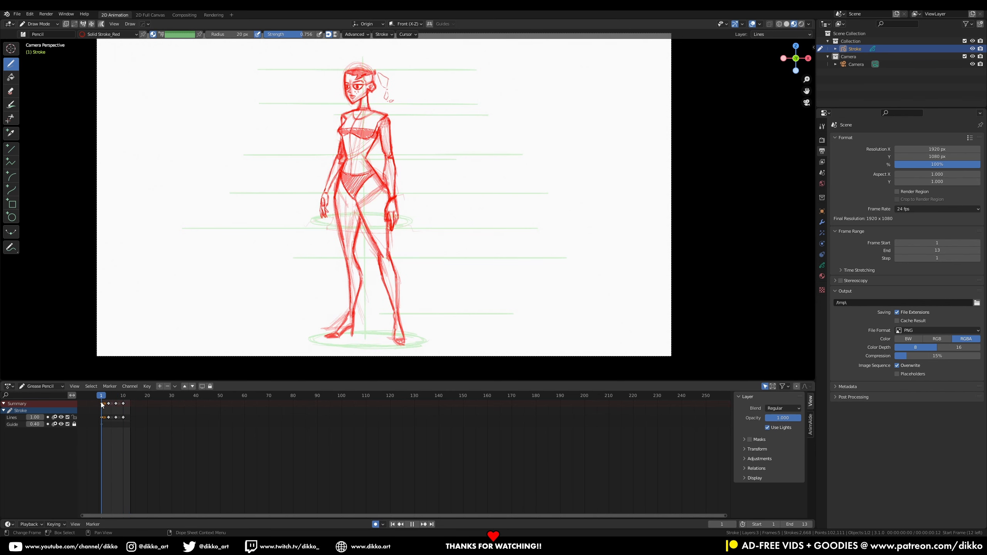
key(space)
On frame 1, erase lines around the far elbow and move the far forearm and hand closer to the body.
scroll(341, 192, up, 5)
key(e)
mouse_move(340, 183)
shift+mouse_down()
mouse_move(319, 163)
mouse_move(272, 316)
shift+mouse_up()
key(Tab)
key(g)
click(320, 291)
key(Tab)
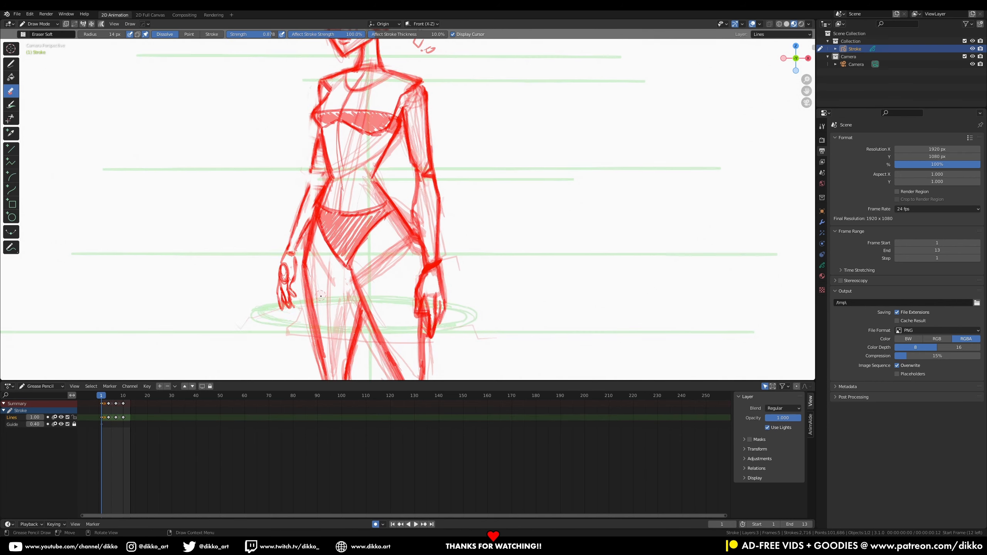
Play the turnaround to check the repositioned far forearm.
ctrl+middle_drag(373, 272, 397, 336)
key(space)
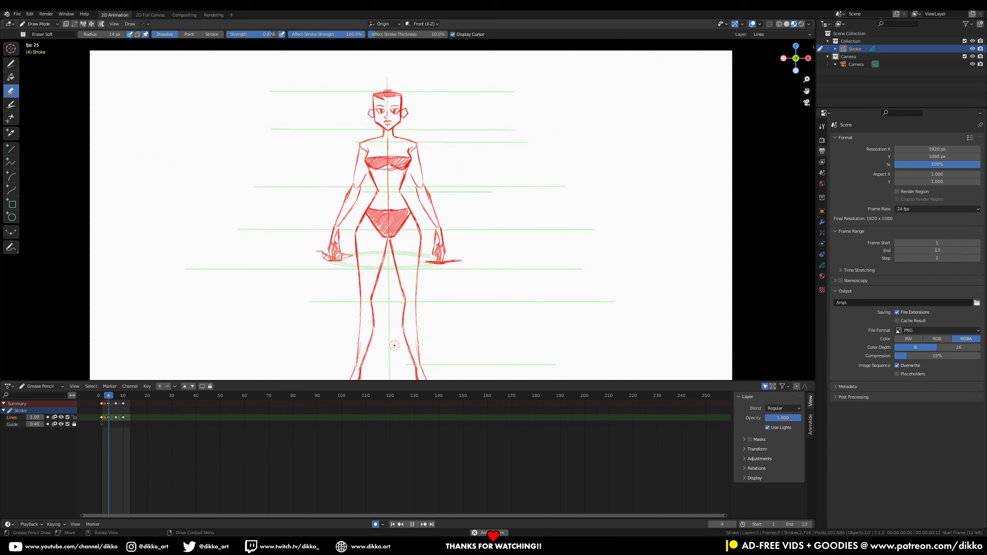
key(space)
On frame 7, select the far forearm and hand, rotate them slightly, and move them along X toward the body.
drag(118, 396, 116, 396)
key(Tab)
ctrl+middle_drag(432, 326, 455, 274)
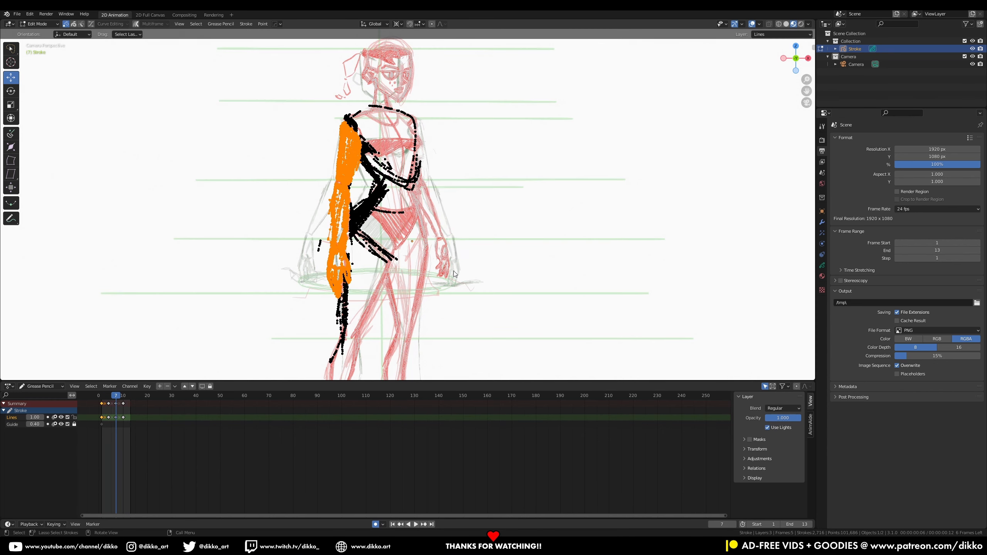
drag(446, 291, 458, 293)
key(r)
click(438, 102)
key(g)
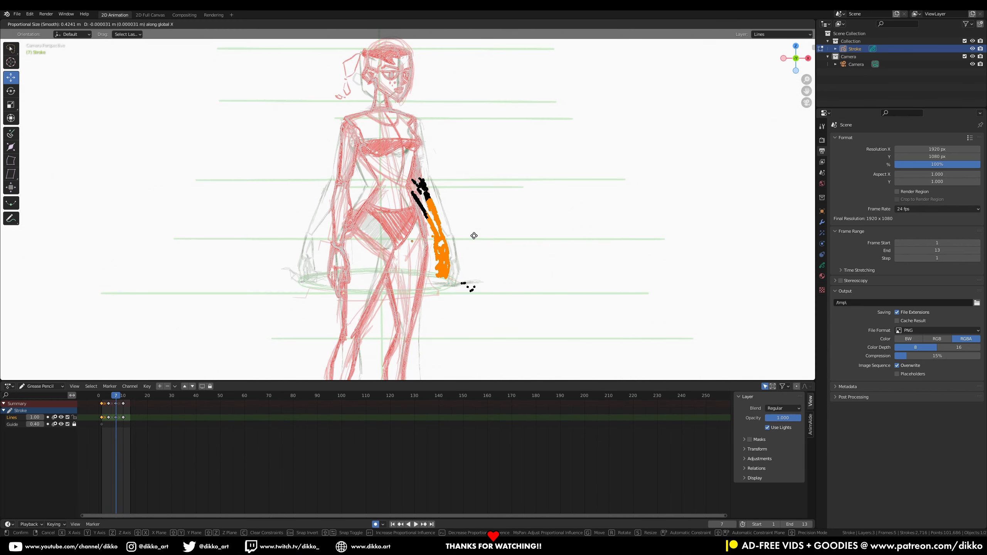
click(468, 238)
key(Tab)
Play the turnaround from frame 1 to check how both arms rotate.
drag(113, 396, 98, 408)
key(space)
key(Home)
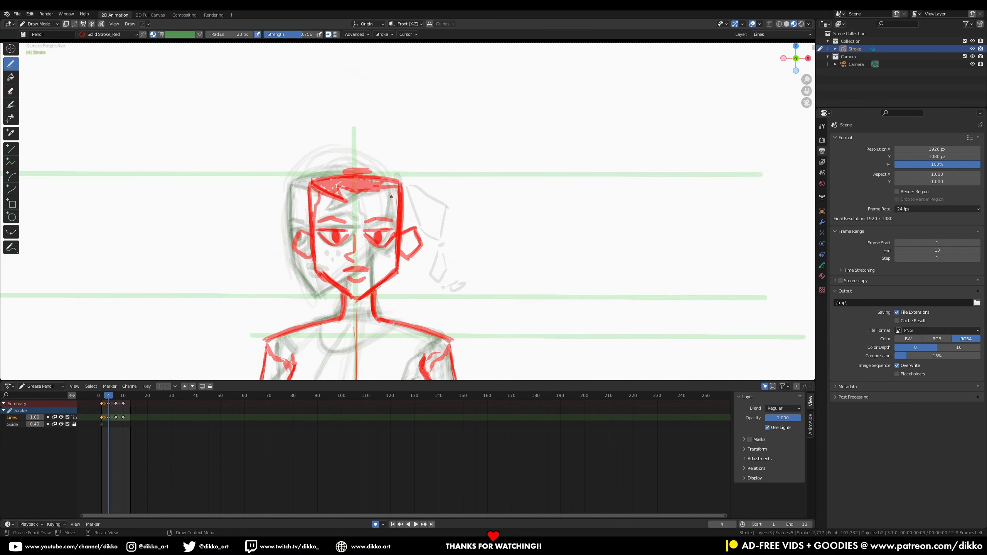
On frame 4, sketch hair lines along the side of the front-facing head and play the turnaround.
drag(316, 207, 320, 190)
scroll(320, 194, down, 9)
shift+middle_drag(320, 253, 331, 155)
scroll(330, 156, down, 2)
key(space)
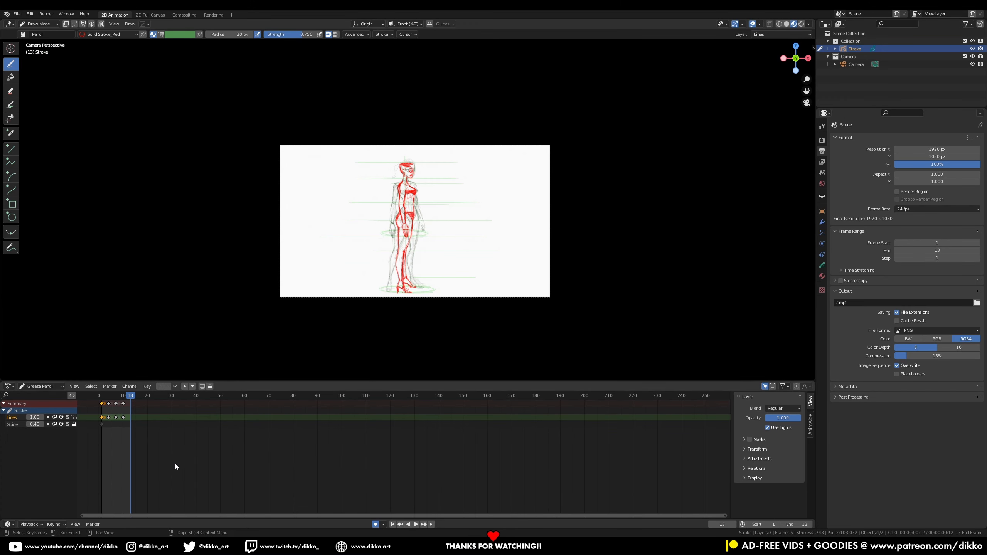
Copy the front three-quarter drawing from frame 7 to frame 13 and play the turnaround.
scroll(278, 249, up, 4)
drag(128, 396, 116, 400)
key(space)
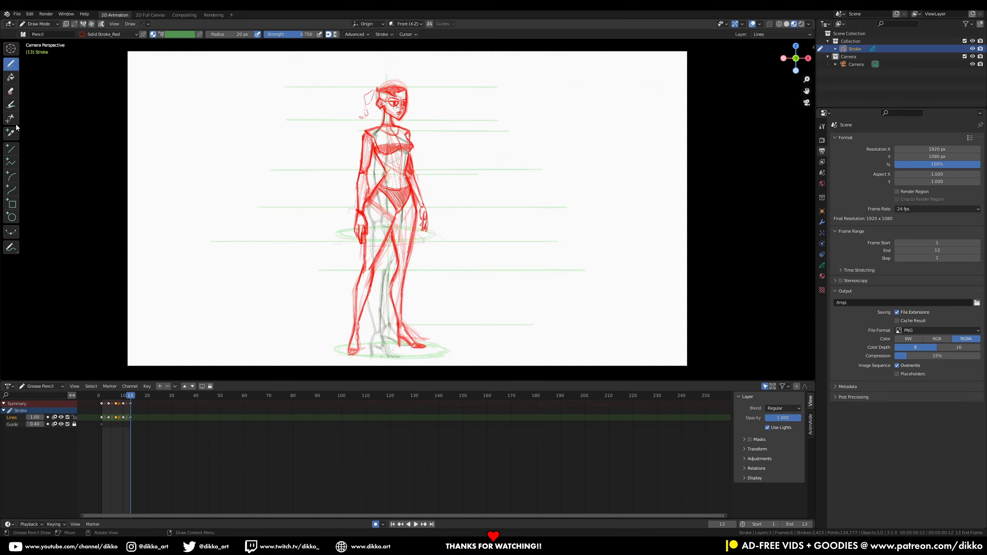
On frame 13, erase the forward-pointing foot of the copied three-quarter pose.
click(11, 92)
ctrl+middle_drag(311, 279, 310, 234)
shift+middle_drag(314, 330, 349, 204)
mouse_move(364, 313)
mouse_down()
mouse_move(344, 319)
mouse_move(364, 309)
mouse_up()
click(10, 64)
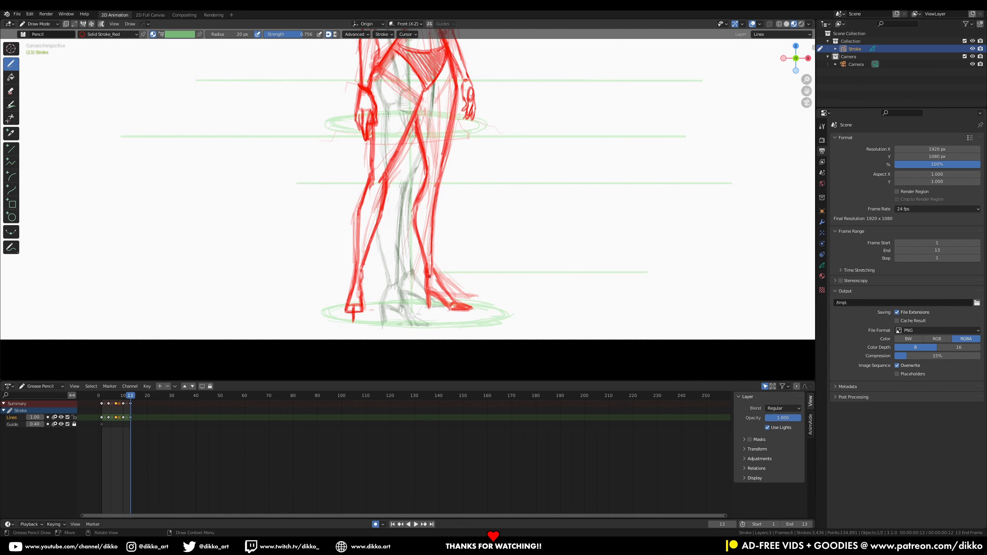
click(11, 91)
shift+middle_drag(436, 300, 442, 307)
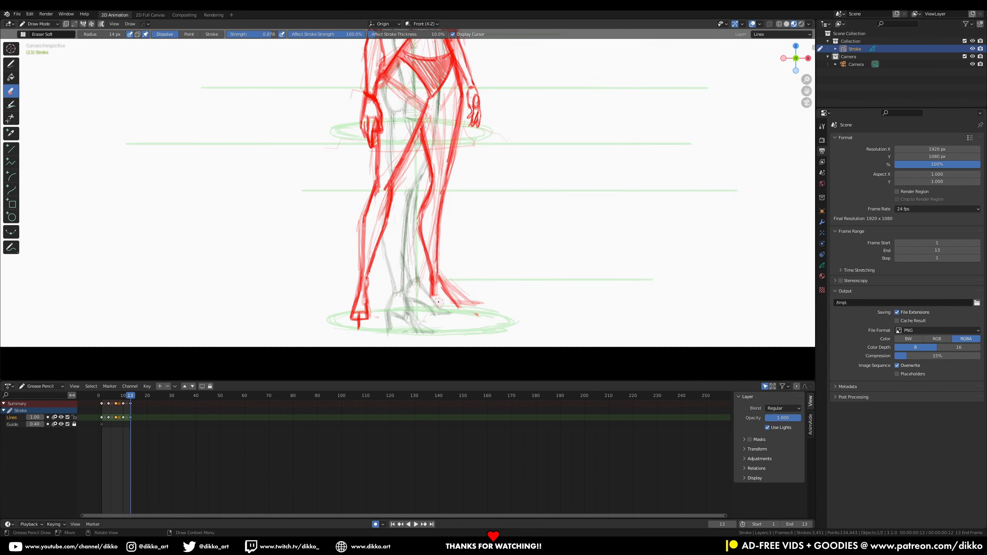
Erase the overlapping hip and thigh lines and the facial features of the frame 13 pose.
ctrl+middle_drag(455, 186, 453, 225)
mouse_move(390, 167)
shift+middle_down()
mouse_move(375, 225)
mouse_move(382, 278)
shift+middle_up()
ctrl+middle_drag(388, 241, 389, 214)
drag(380, 222, 422, 194)
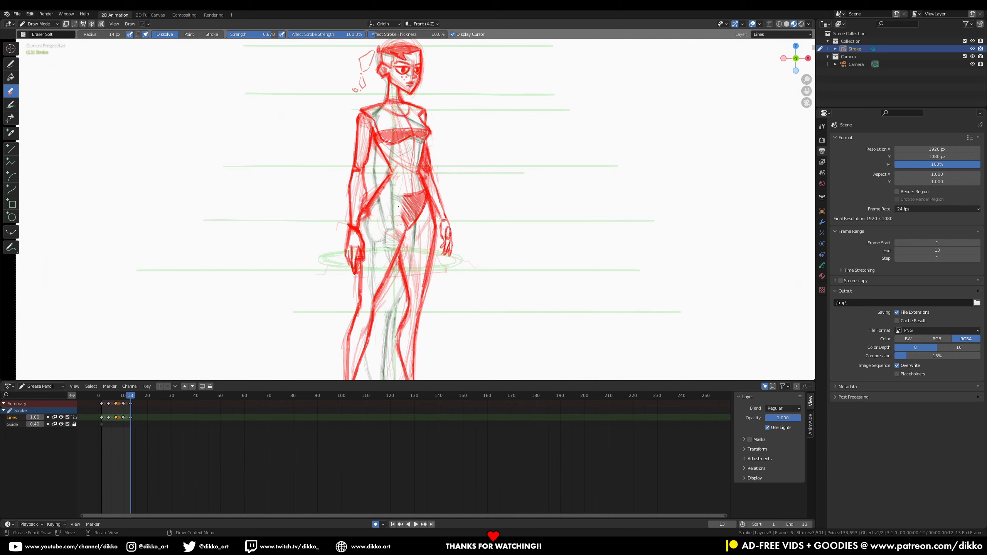
ctrl+middle_drag(412, 195, 411, 136)
shift+middle_drag(408, 117, 400, 299)
mouse_move(385, 130)
mouse_down()
mouse_move(408, 120)
mouse_move(371, 154)
mouse_move(361, 109)
mouse_move(367, 122)
mouse_up()
key(d)
key(e)
Erase the bikini top, briefs and inner torso lines so only the body outline remains.
mouse_move(330, 218)
mouse_down()
mouse_move(373, 256)
mouse_move(417, 249)
mouse_move(384, 200)
mouse_move(402, 233)
mouse_up()
ctrl+middle_drag(407, 210, 408, 279)
shift+middle_drag(408, 280, 423, 186)
drag(420, 150, 410, 237)
mouse_move(423, 218)
ctrl+middle_down()
mouse_move(427, 264)
mouse_move(438, 179)
ctrl+middle_up()
mouse_move(437, 179)
shift+middle_down()
mouse_move(436, 247)
mouse_move(428, 187)
shift+middle_up()
mouse_move(403, 115)
mouse_down()
mouse_move(405, 145)
mouse_move(443, 56)
mouse_move(417, 116)
mouse_up()
key(d)
key(e)
key(d)
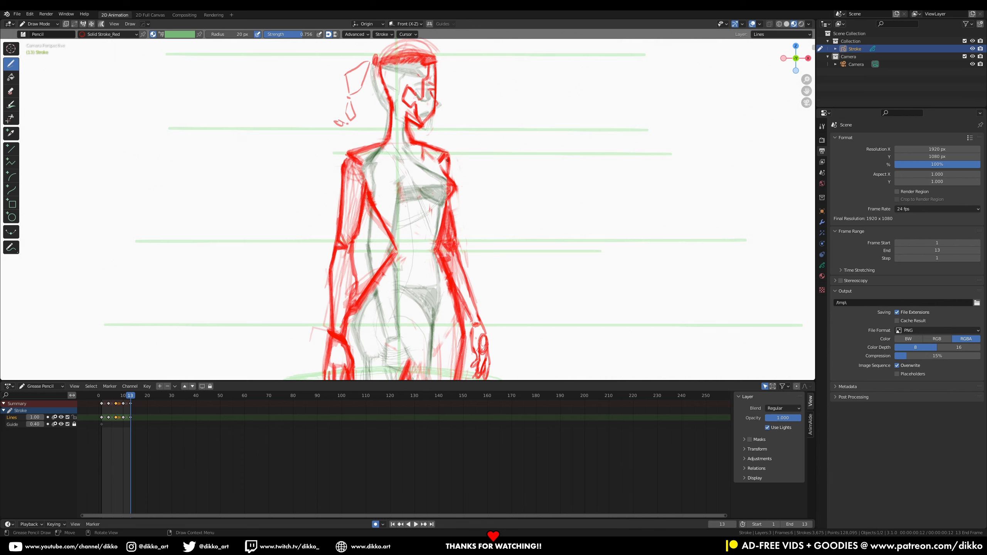
key(e)
scroll(430, 129, down, 2)
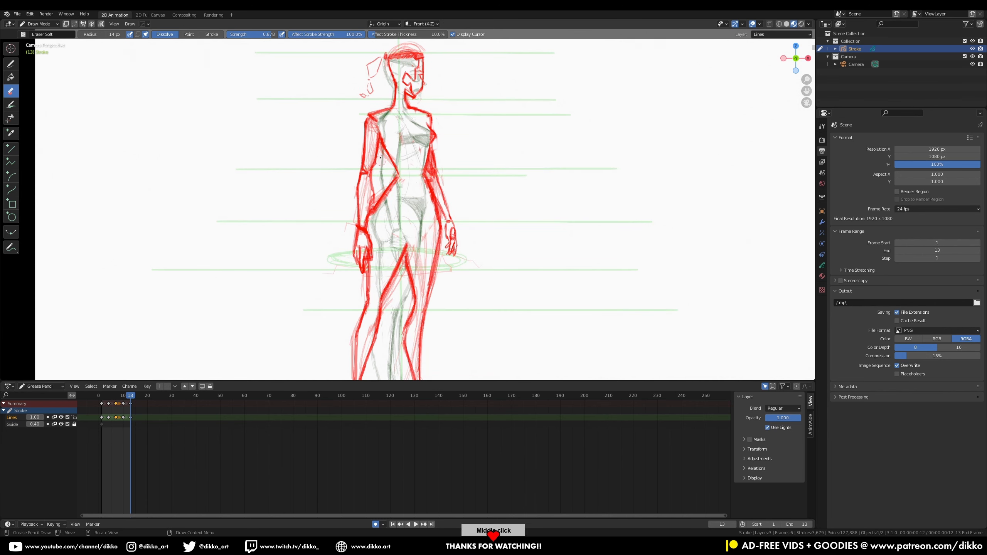
Draw the spine line from the neck down to the hips and scrub the neighbouring frames to check it.
key(d)
scroll(410, 114, up, 2)
drag(380, 82, 375, 162)
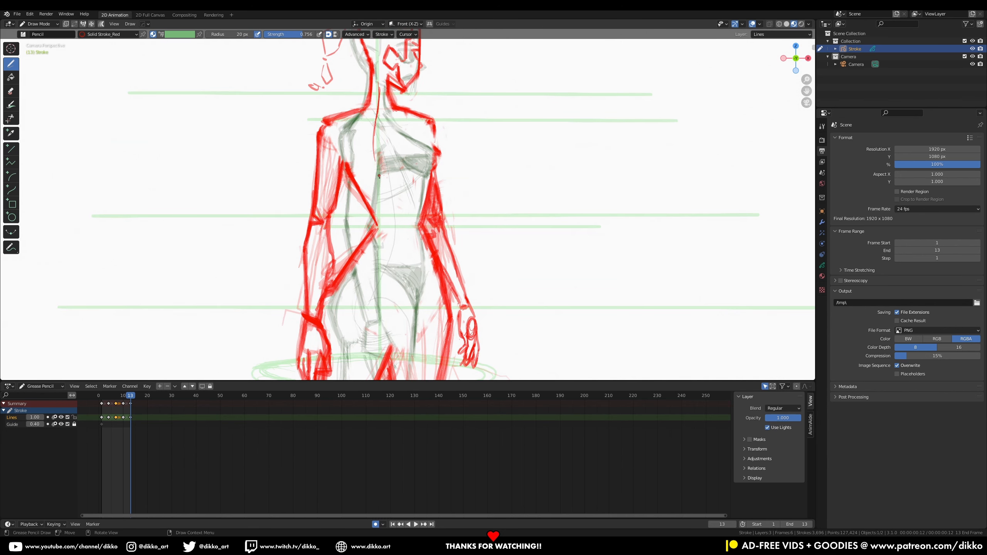
drag(387, 244, 389, 342)
shift+middle_drag(390, 342, 420, 119)
scroll(412, 195, down, 3)
shift+middle_drag(408, 210, 407, 231)
drag(123, 397, 131, 401)
scroll(407, 211, up, 3)
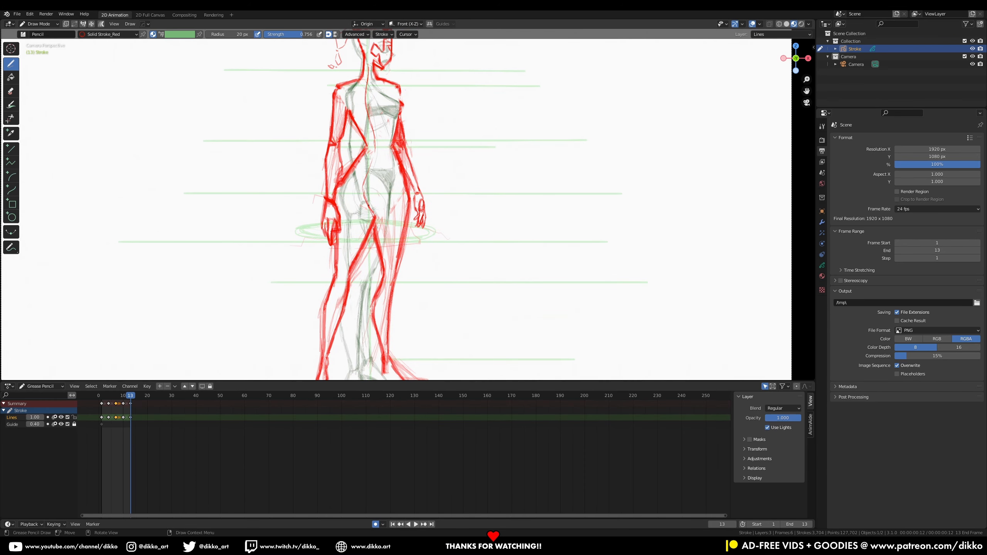
In Edit Mode, split off the near leg, turn off proportional editing and move the leg about 1.67 m along X away from the body.
shift+middle_drag(424, 250, 427, 181)
click(39, 25)
click(38, 40)
mouse_move(346, 281)
mouse_down()
mouse_move(373, 175)
mouse_move(343, 327)
mouse_up()
key(v)
drag(411, 317, 561, 315)
right_click(421, 317)
click(196, 24)
mouse_move(225, 24)
click(431, 24)
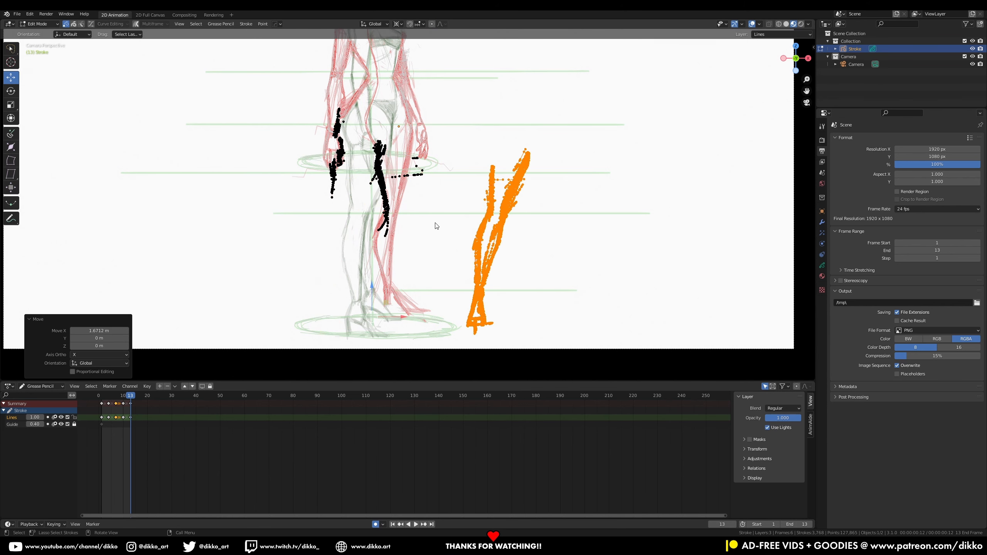
Select the remaining leg and move it along X to the opposite hip.
click(407, 221)
mouse_move(436, 312)
mouse_down()
mouse_move(411, 183)
mouse_move(434, 322)
mouse_move(503, 193)
mouse_move(492, 294)
mouse_up()
key(g)
key(x)
click(386, 272)
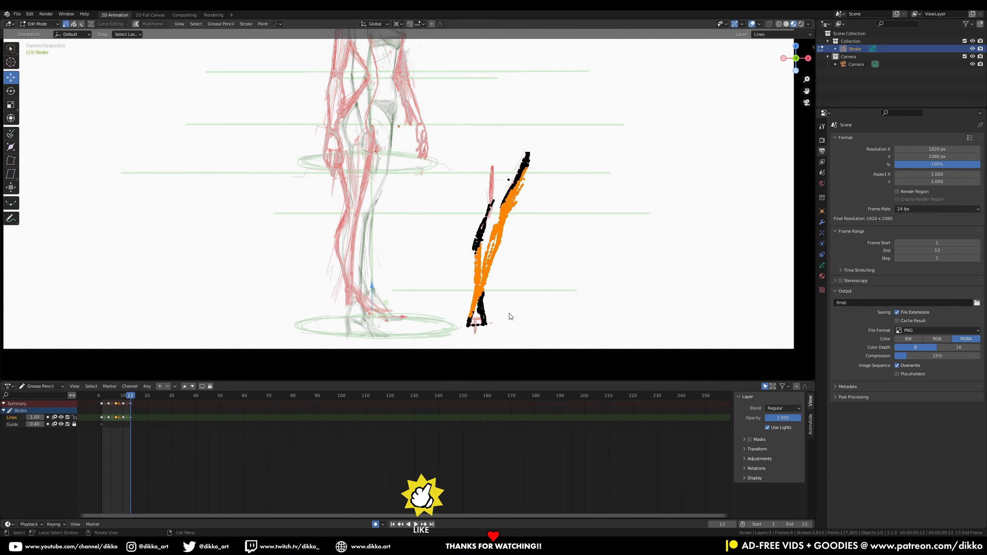
Select all linked strokes of the parked leg, then move, rotate and scale it into place under the free hip.
key(ctrl+l)
key(g)
click(410, 303)
key(r)
click(468, 119)
key(g)
click(458, 113)
key(s)
click(503, 156)
key(g)
key(r)
click(512, 138)
key(g)
click(516, 151)
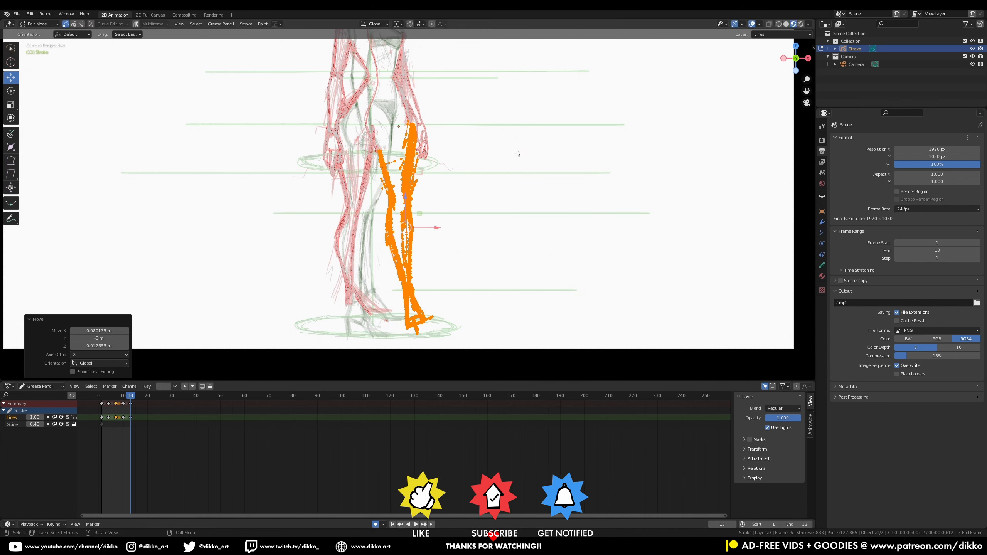
Refine the replaced leg's position and scale so it joins the hip.
key(Tab)
scroll(485, 174, down, 1)
key(Tab)
key(g)
click(478, 187)
key(s)
click(472, 196)
key(Tab)
key(Tab)
Select the lower part of the replaced leg, rotate it slightly and reposition it.
mouse_move(431, 269)
mouse_down()
mouse_move(443, 301)
mouse_move(437, 277)
mouse_up()
key(r)
click(464, 293)
key(g)
click(460, 291)
key(Tab)
key(Tab)
mouse_move(464, 281)
shift+middle_down()
mouse_move(476, 254)
mouse_move(472, 295)
shift+middle_up()
key(Tab)
Erase stray strokes around the leg and rotate the replaced leg's thigh with proportional editing.
click(11, 91)
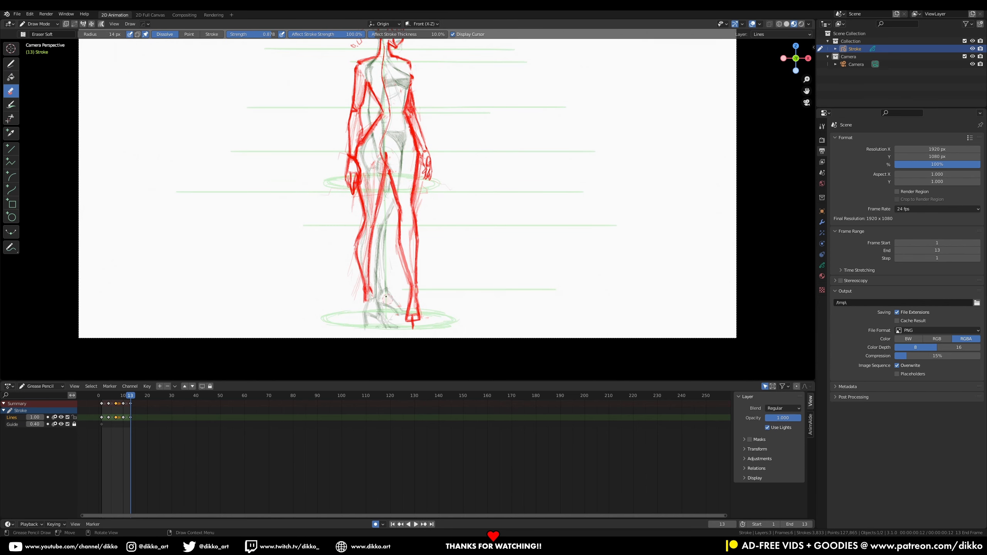
key(Tab)
mouse_move(423, 218)
mouse_down()
mouse_move(408, 150)
mouse_move(408, 220)
mouse_up()
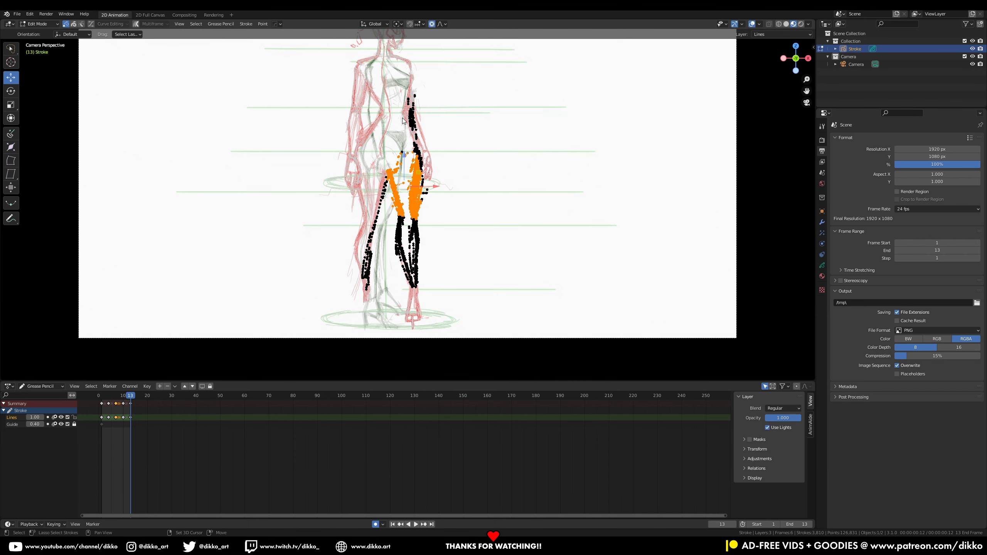
key(r)
click(465, 227)
key(Tab)
Scrub the timeline between frames 1 and 15 to check how the swapped legs rotate.
drag(131, 398, 133, 400)
ctrl+middle_drag(447, 145, 414, 218)
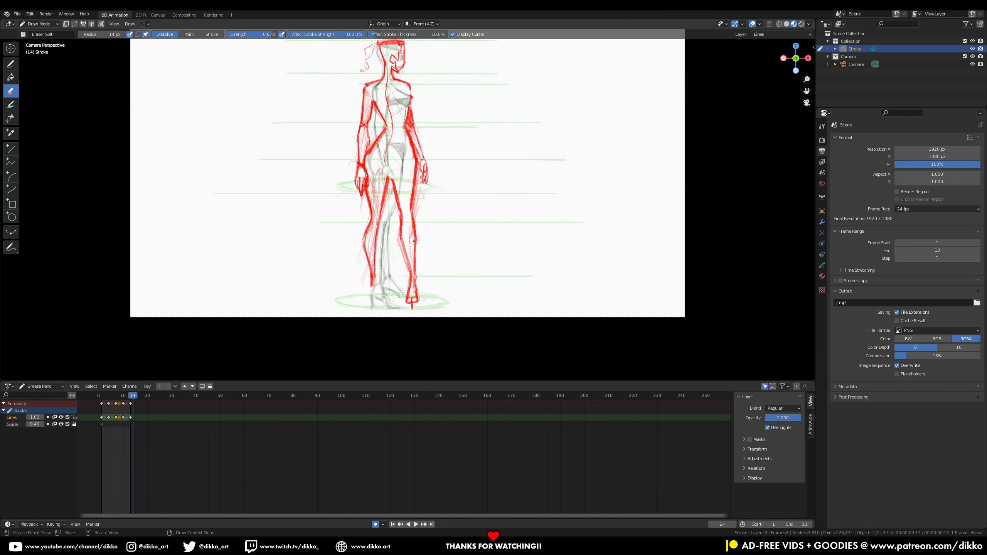
mouse_move(101, 398)
mouse_down()
mouse_move(131, 396)
mouse_move(102, 395)
mouse_move(129, 405)
mouse_move(130, 396)
mouse_up()
drag(115, 399, 132, 414)
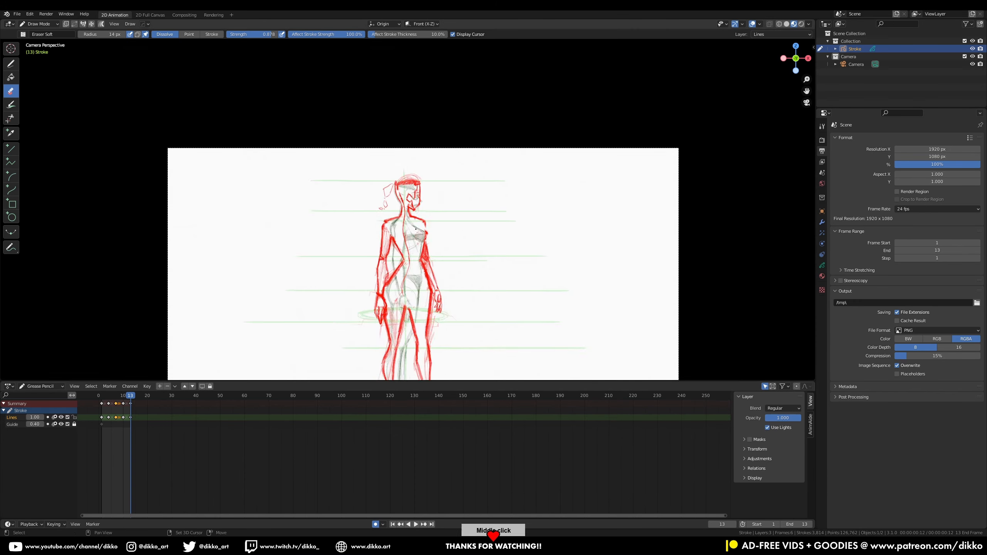
drag(123, 398, 135, 397)
scroll(24, 99, up, 2)
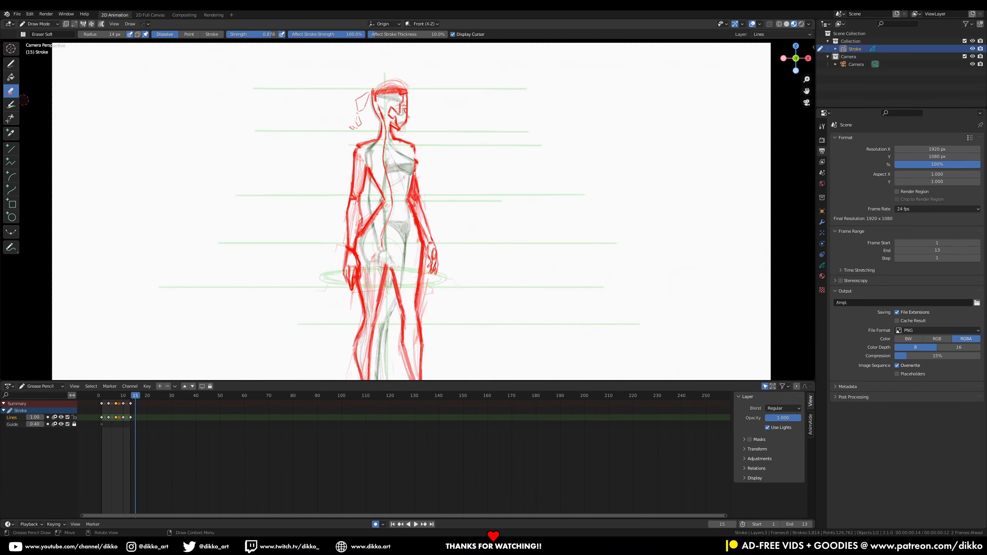
On frame 15, split off both arms and move them along X to opposite sides of the figure, the near arm about 1.48 m.
key(Tab)
mouse_move(428, 171)
mouse_down()
mouse_move(436, 260)
mouse_move(416, 171)
mouse_up()
key(v)
mouse_move(429, 256)
mouse_down()
mouse_move(437, 258)
mouse_move(262, 278)
mouse_up()
mouse_move(362, 267)
mouse_down()
mouse_move(343, 299)
mouse_move(361, 218)
mouse_up()
key(v)
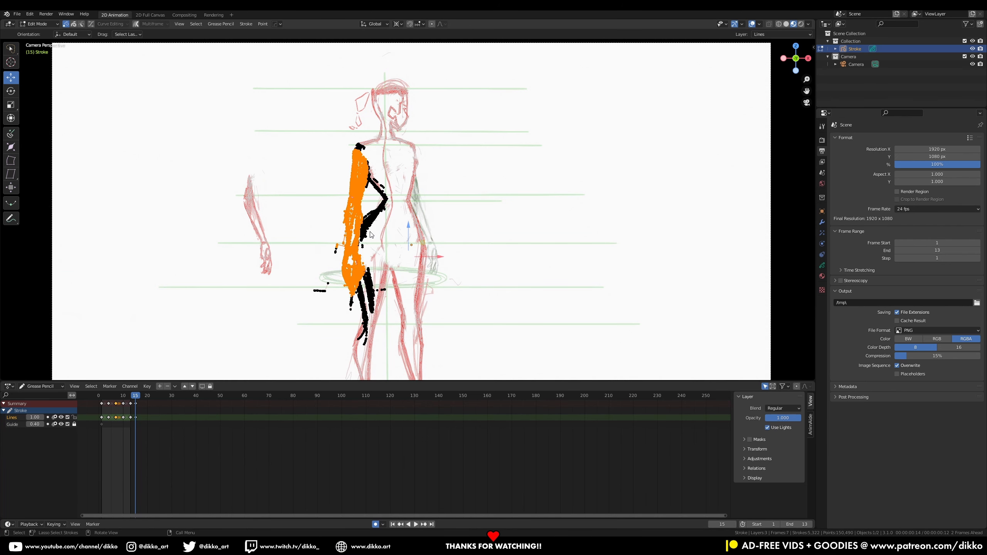
drag(429, 257, 551, 249)
Try to move and rotate the near arm onto the opposite shoulder, and undo the placement.
key(ctrl+z)
key(ctrl+z)
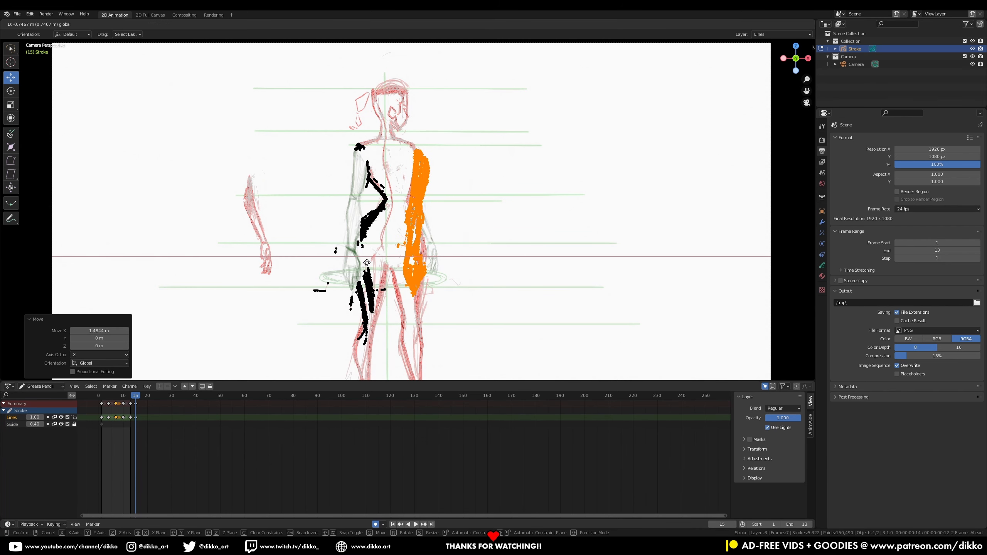
key(g)
key(Escape)
key(r)
click(501, 203)
key(g)
click(504, 205)
key(Tab)
mouse_move(504, 206)
ctrl+middle_down()
mouse_move(428, 238)
mouse_move(30, 78)
ctrl+middle_up()
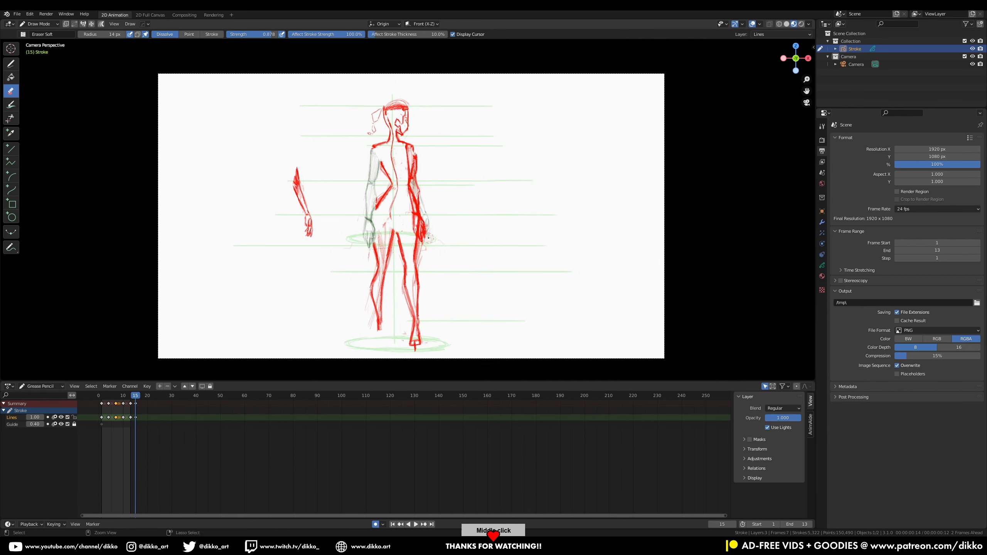
key(ctrl+z)
key(ctrl+z)
key(ctrl+z)
Draw the missing shoulder, ribcage and hip contours where the arms were removed, and move the drawing's keyframe to frame 13.
ctrl+middle_drag(452, 221, 402, 78)
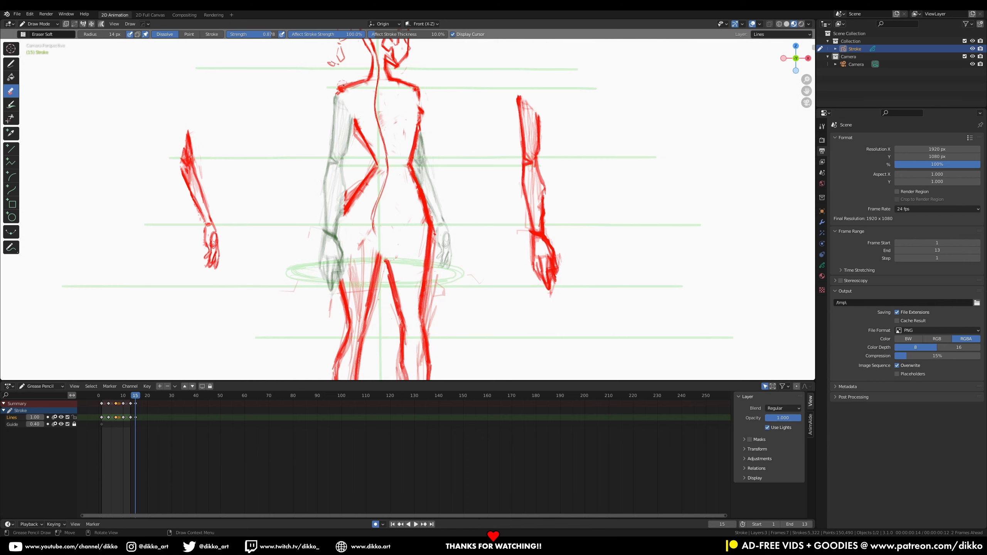
click(14, 67)
drag(349, 113, 395, 80)
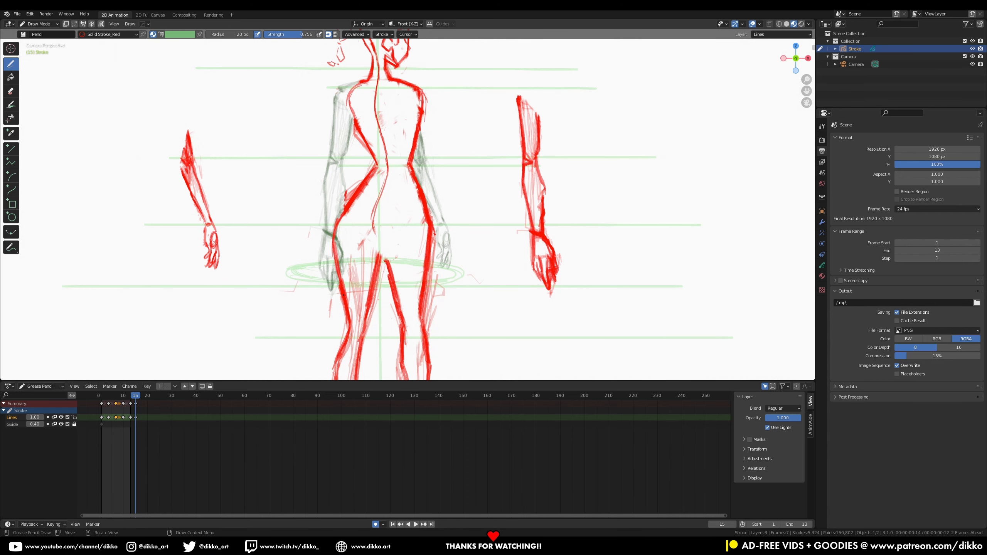
ctrl+middle_drag(343, 295, 319, 330)
drag(135, 404, 132, 397)
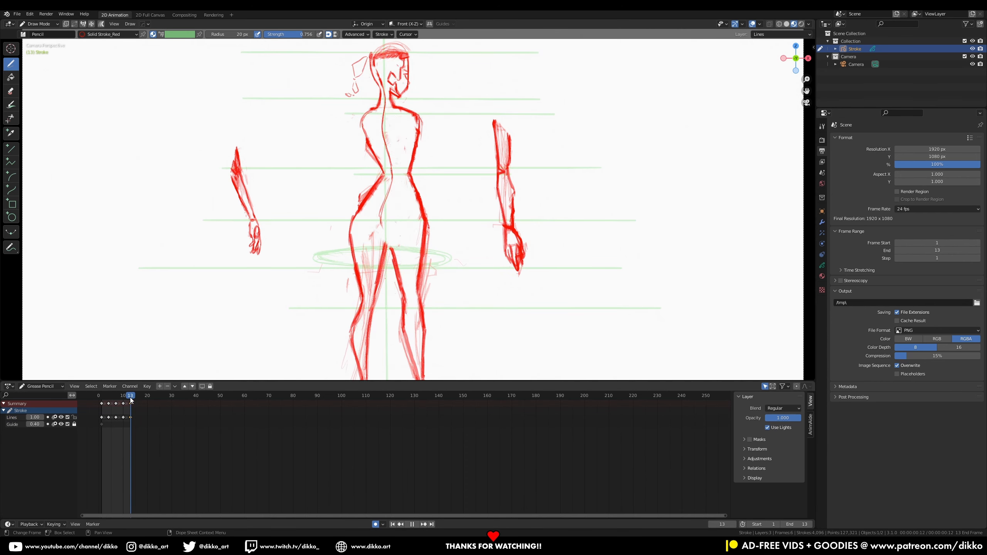
On frame 13, erase the replaced leg down to a single outer contour line.
shift+middle_drag(442, 253, 443, 158)
click(11, 91)
mouse_move(393, 154)
mouse_down()
mouse_move(427, 305)
mouse_move(430, 158)
mouse_up()
click(12, 417)
click(11, 64)
drag(133, 396, 130, 396)
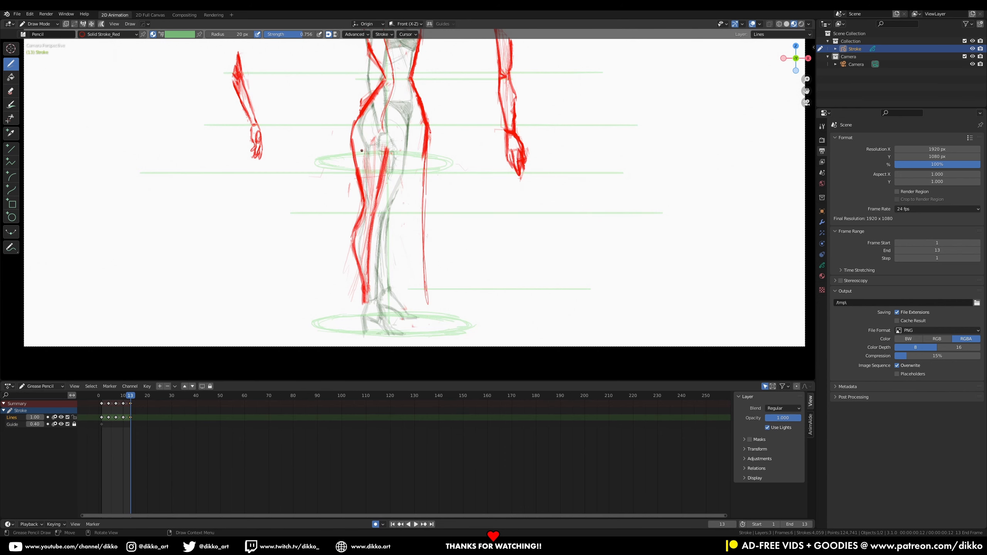
Draw the waistband and leg openings of the briefs from behind across the hips.
drag(384, 102, 419, 102)
ctrl+middle_drag(385, 155, 351, 76)
shift+middle_drag(352, 76, 318, 167)
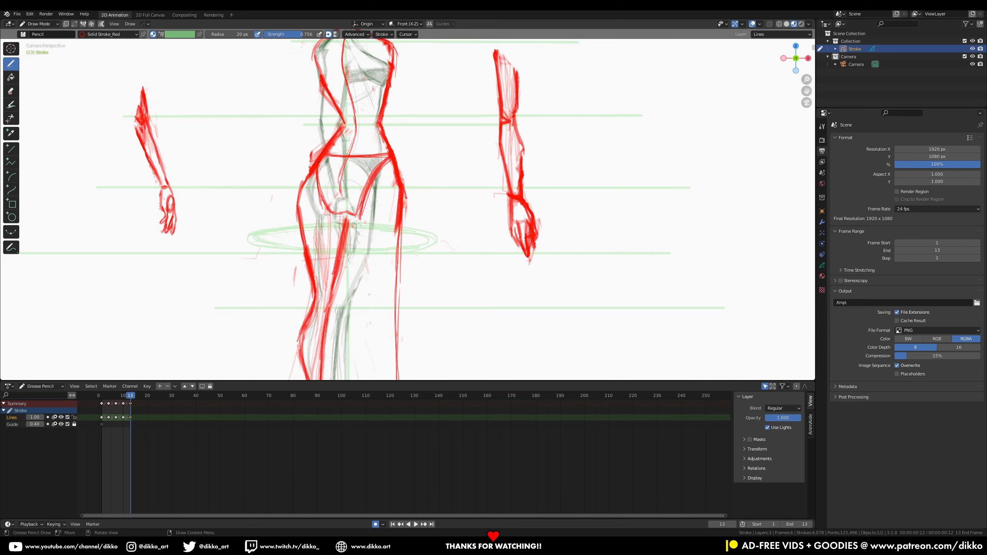
drag(349, 215, 339, 253)
mouse_move(361, 198)
ctrl+middle_down()
mouse_move(381, 249)
mouse_move(379, 240)
ctrl+middle_up()
mouse_move(339, 182)
mouse_down()
mouse_move(334, 216)
mouse_move(360, 212)
mouse_up()
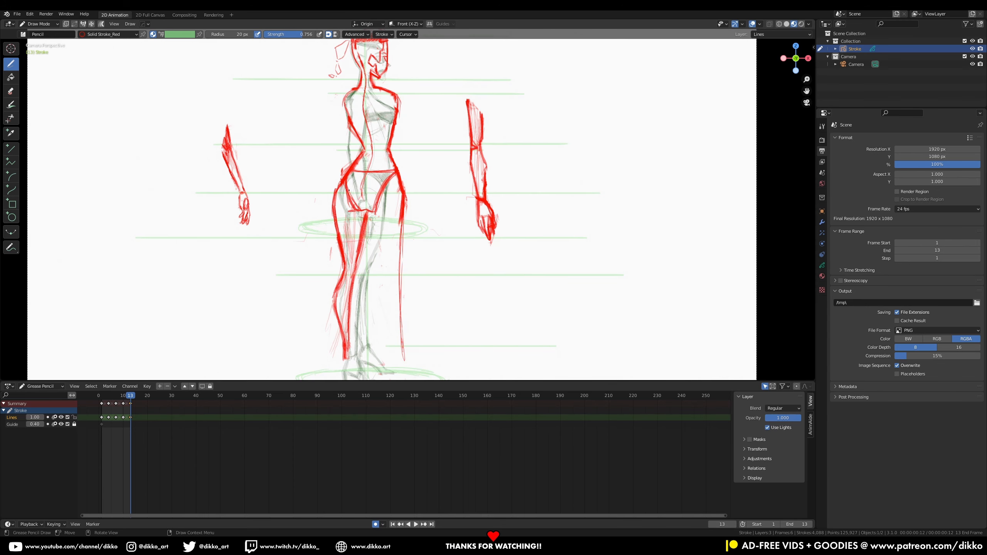
Erase the rough hip line beside the briefs and redraw the contour from the waist to the thigh.
ctrl+middle_drag(359, 212, 373, 155)
click(11, 91)
drag(307, 185, 329, 213)
click(11, 64)
drag(311, 144, 286, 230)
Select the hip and briefs strokes and rotate them slightly.
mouse_move(287, 230)
ctrl+middle_down()
mouse_move(272, 284)
mouse_move(253, 249)
ctrl+middle_up()
shift+middle_drag(253, 249, 186, 177)
key(Tab)
mouse_move(385, 145)
mouse_down()
mouse_move(373, 189)
mouse_move(365, 135)
mouse_up()
right_click(365, 135)
key(r)
click(445, 203)
key(Tab)
Select the outer leg contour, rotate it slightly outward and scrub to frame 13 to check it.
mouse_move(432, 186)
ctrl+middle_down()
mouse_move(414, 237)
mouse_move(422, 190)
ctrl+middle_up()
key(Tab)
drag(416, 111, 414, 288)
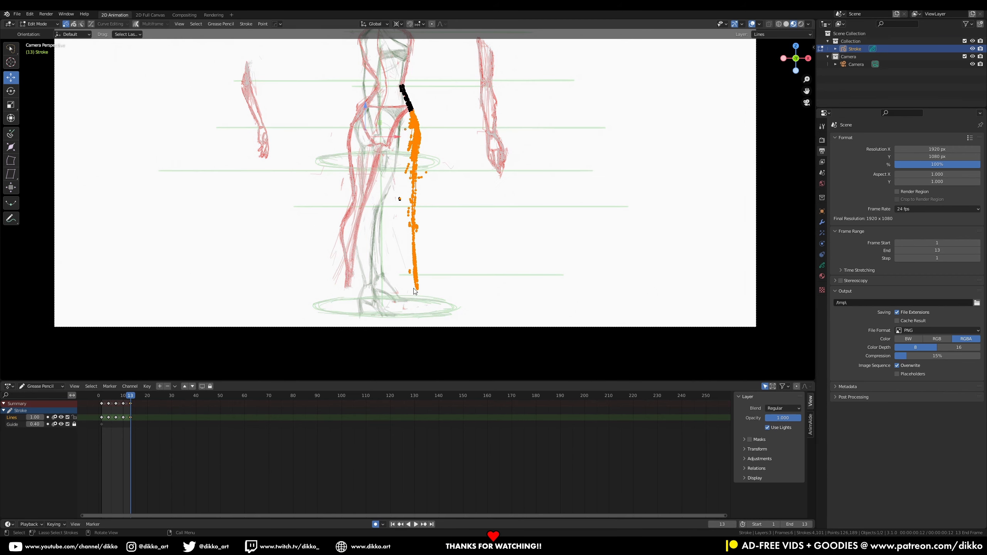
key(r)
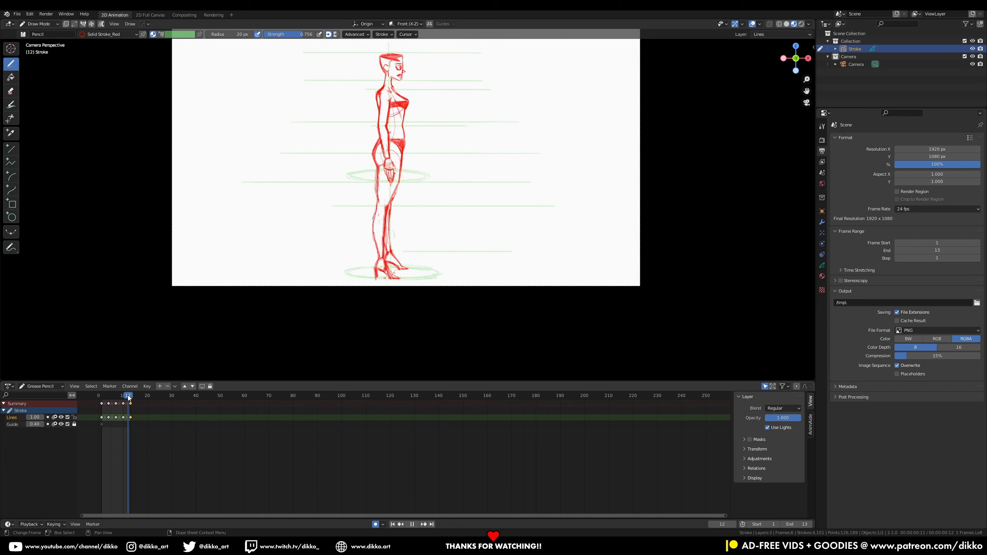
drag(128, 395, 130, 396)
Sketch the heel and foot at the end of the completed leg on frame 13.
ctrl+middle_drag(383, 268, 375, 221)
drag(352, 273, 361, 286)
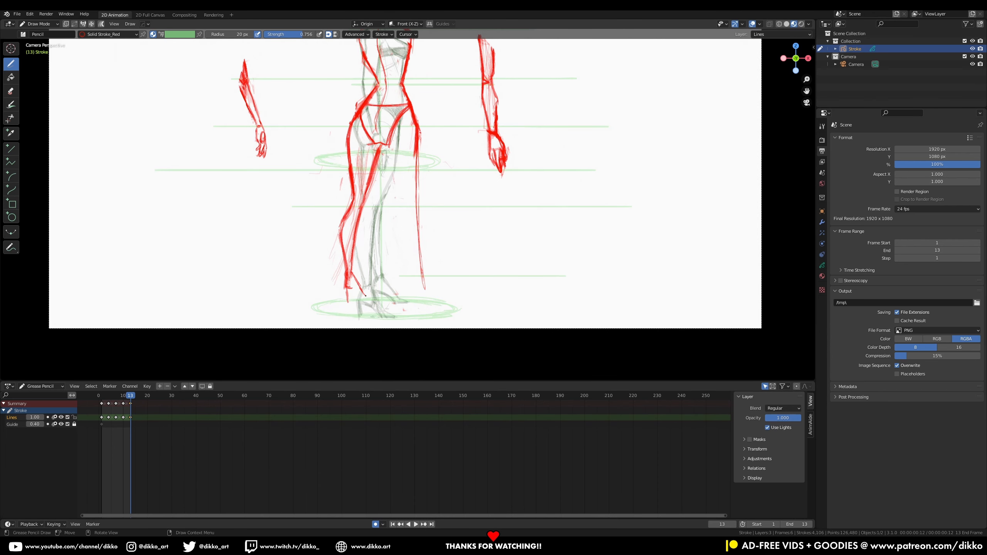
drag(364, 296, 372, 302)
click(11, 91)
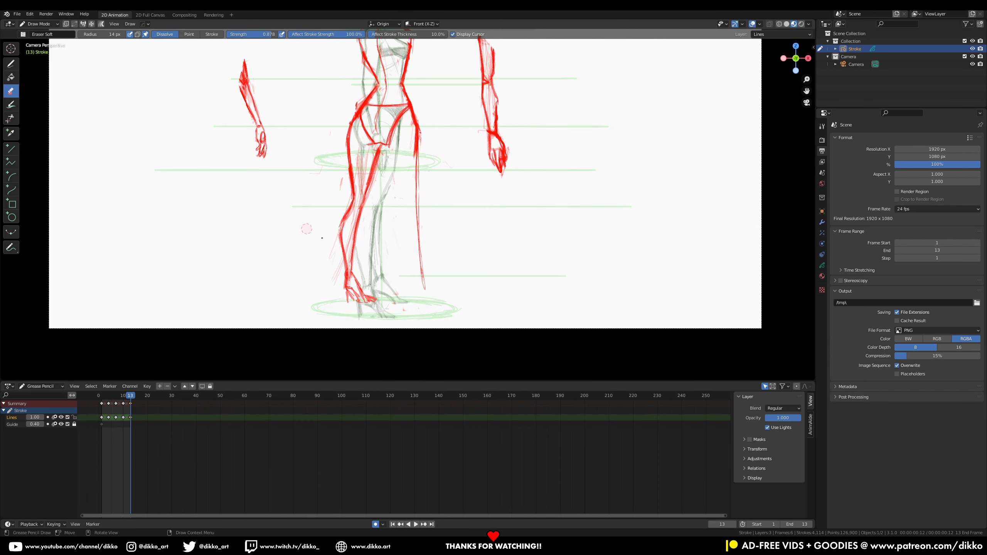
Touch up the left foot's lines on frame 13, and rotate and slightly scale down the lower leg strokes.
ctrl+middle_drag(363, 263, 361, 233)
key(d)
drag(336, 302, 337, 318)
drag(113, 397, 131, 399)
key(space)
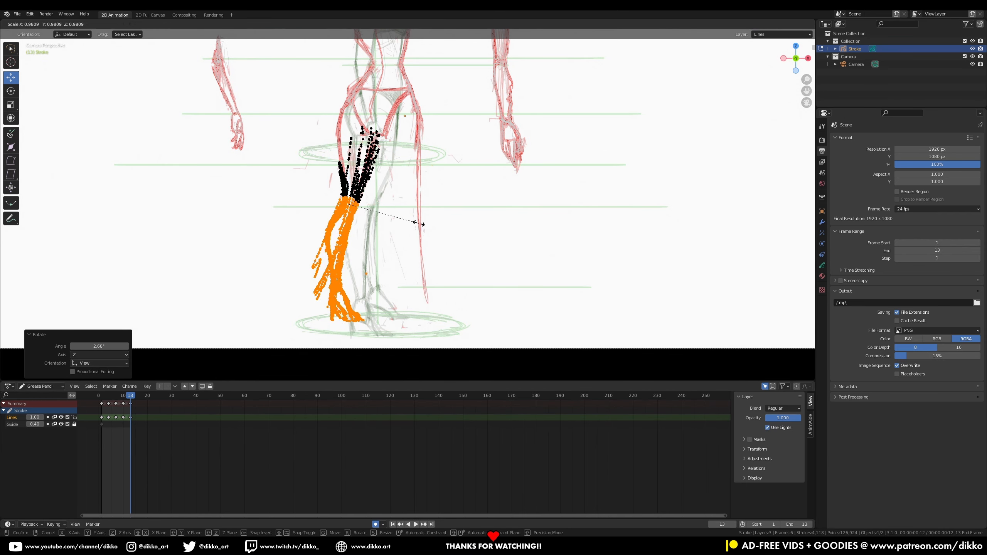
key(space)
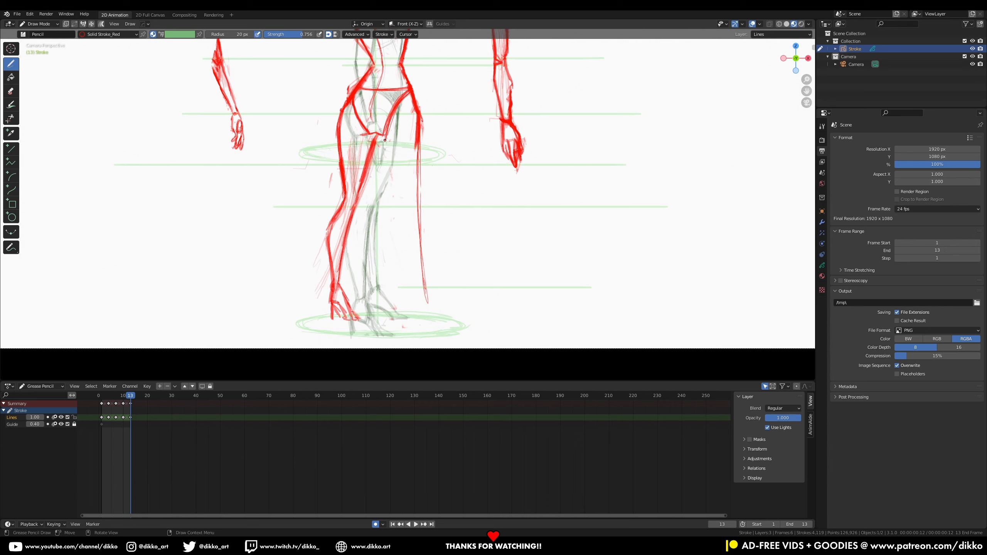
Draw the right leg's inner contour and foot on frame 13 and check the result in playback.
scroll(373, 135, down, 3)
scroll(413, 204, up, 2)
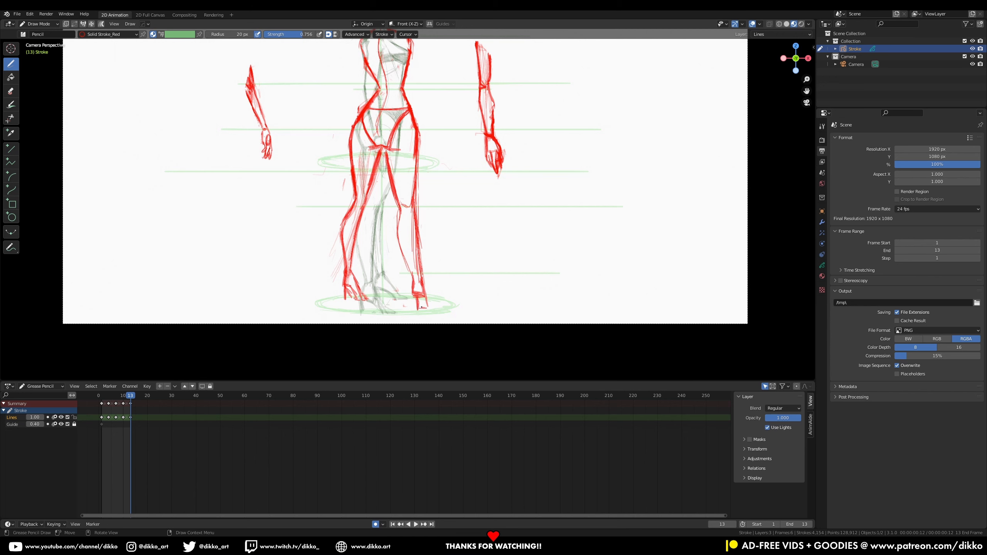
drag(417, 299, 430, 309)
key(space)
mouse_move(424, 287)
ctrl+middle_down()
mouse_move(424, 307)
mouse_move(426, 290)
mouse_move(428, 299)
ctrl+middle_up()
key(space)
key(space)
shift+middle_drag(431, 252, 430, 283)
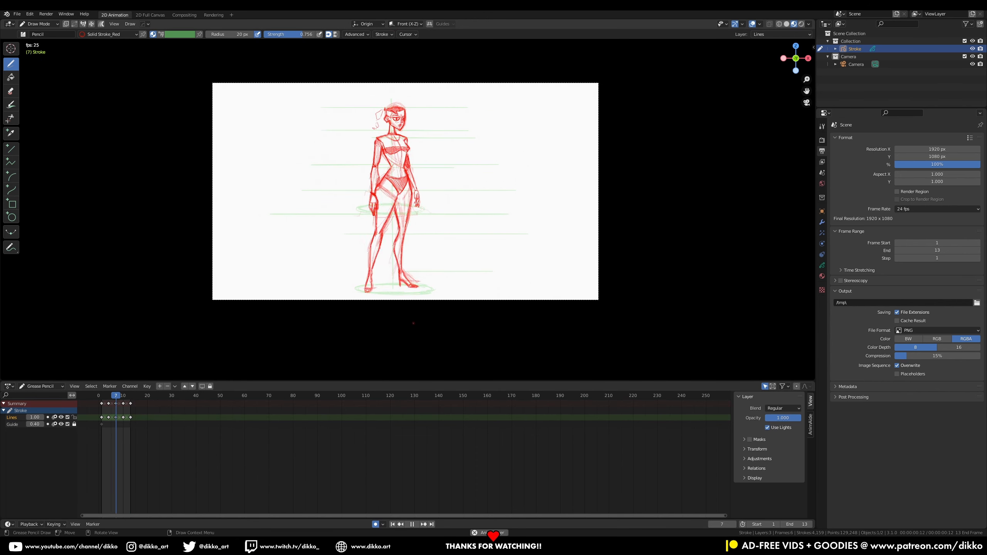
Play the turnaround with the start frame set to 4, and restore the start frame to 1.
click(109, 396)
key(space)
double_click(936, 242)
text(4)
key(Return)
key(space)
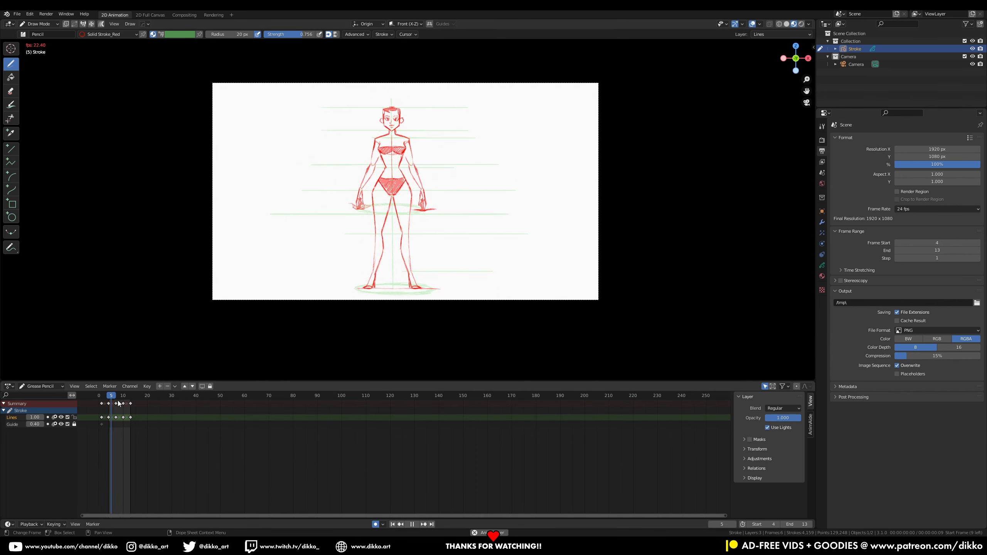
key(space)
double_click(936, 243)
text(1)
key(Return)
Select the detached left arm on frame 13, mirror it with an X scale of -1 and move it along X beside the torso.
drag(117, 397, 131, 403)
ctrl+middle_drag(437, 160, 504, 139)
key(Tab)
drag(233, 106, 268, 110)
text(sx-1)
key(Return)
drag(288, 157, 383, 158)
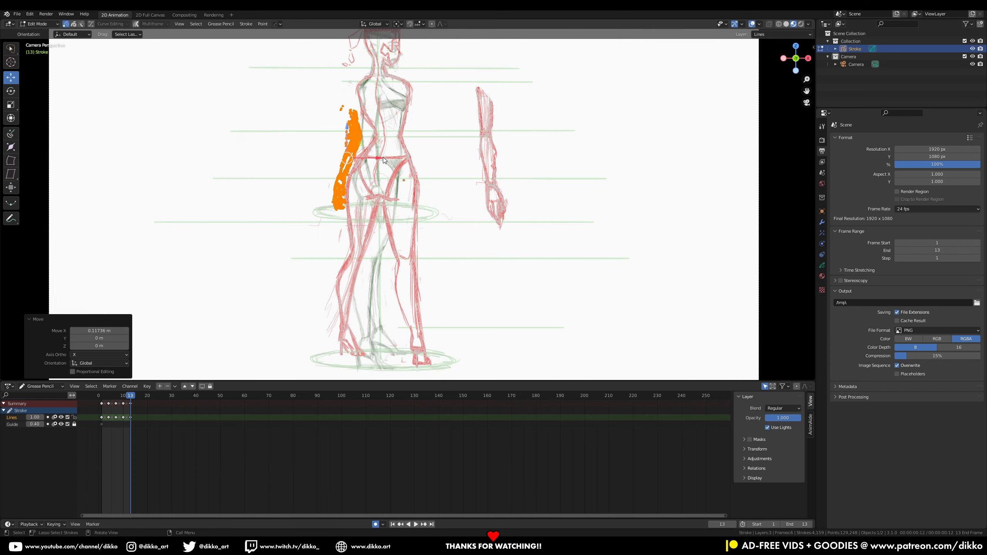
key(Tab)
Erase the rough hand of the mirrored arm, redraw its wrist and fingers, and save the file.
scroll(383, 158, up, 6)
click(11, 91)
drag(237, 149, 245, 202)
click(10, 63)
mouse_move(241, 123)
mouse_down()
mouse_move(229, 187)
mouse_move(244, 198)
mouse_move(246, 182)
mouse_up()
click(14, 88)
click(11, 64)
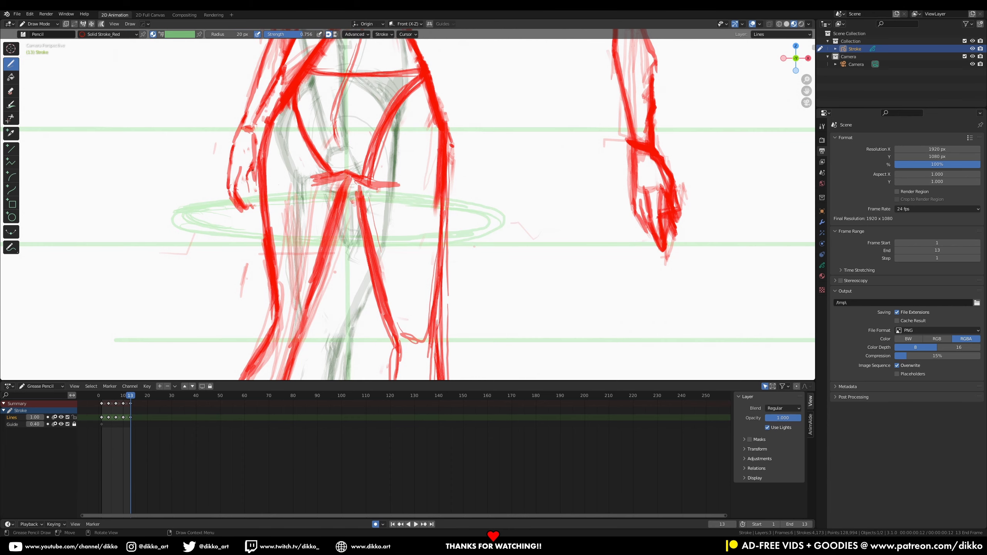
drag(252, 190, 256, 176)
key(ctrl+s)
Erase the mirrored arm's rough upper lines and draw both upper arms up to the shoulders on frame 13.
shift+middle_drag(256, 183, 238, 289)
scroll(237, 289, down, 4)
key(space)
key(space)
drag(134, 396, 131, 398)
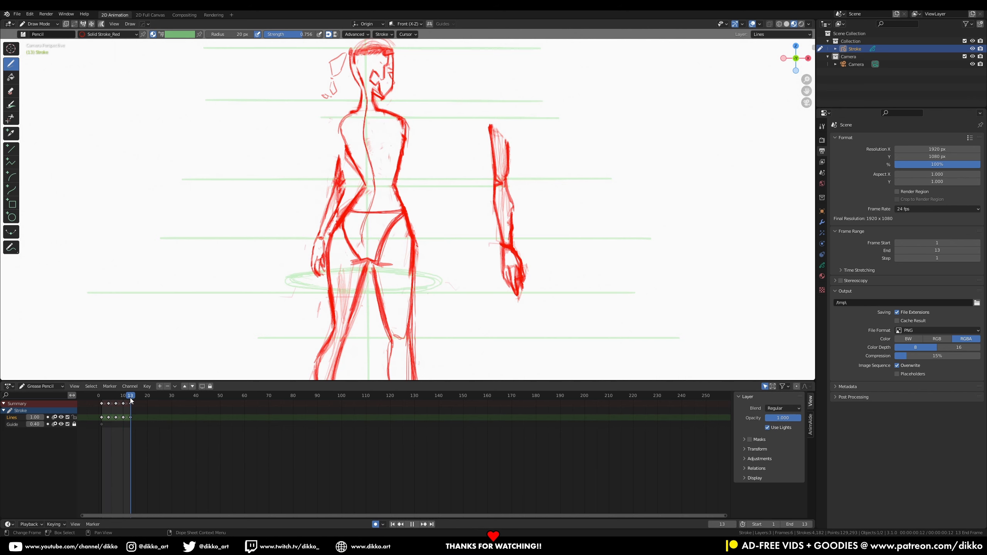
click(11, 91)
drag(338, 160, 327, 200)
key(d)
drag(337, 154, 339, 128)
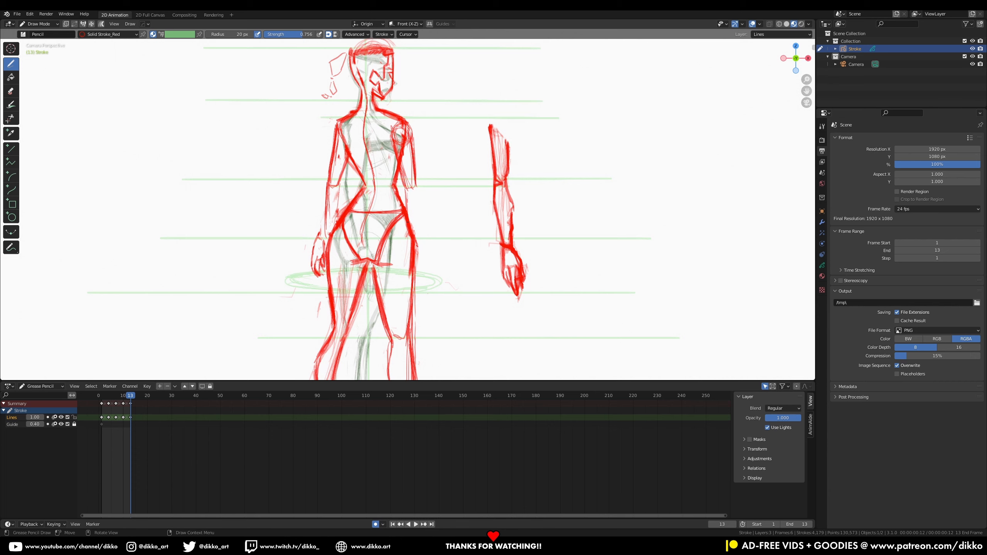
Sketch the right forearm from the elbow down to the wrist and compare frame 13 with the preceding pose.
ctrl+middle_drag(442, 252, 435, 240)
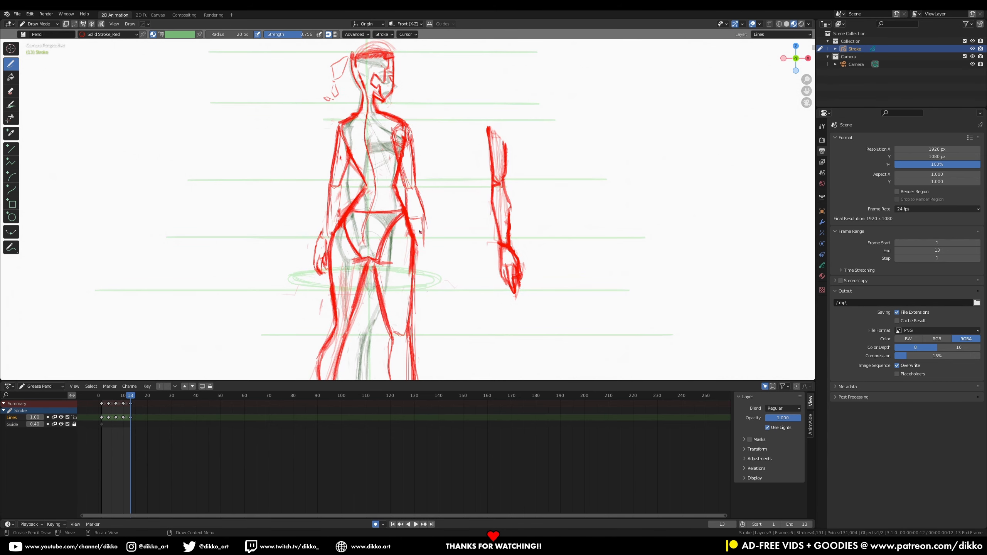
drag(425, 225, 427, 252)
key(Home)
mouse_move(123, 395)
mouse_down()
mouse_move(107, 397)
mouse_move(134, 396)
mouse_move(102, 397)
mouse_move(131, 396)
mouse_up()
ctrl+middle_drag(420, 167, 427, 192)
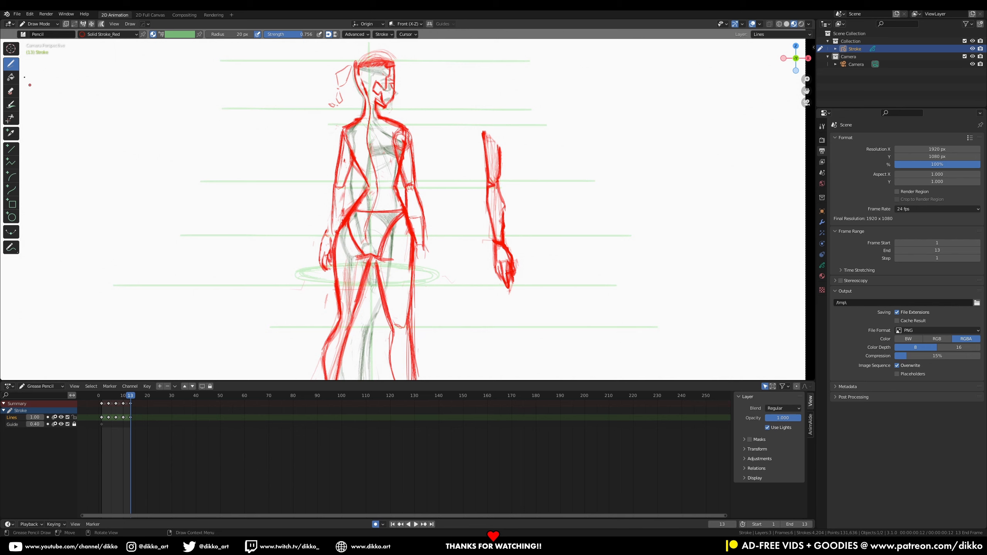
Select the right forearm strokes, set the transform pivot to the 3D cursor and rotate the forearm slightly.
key(Tab)
click(416, 202)
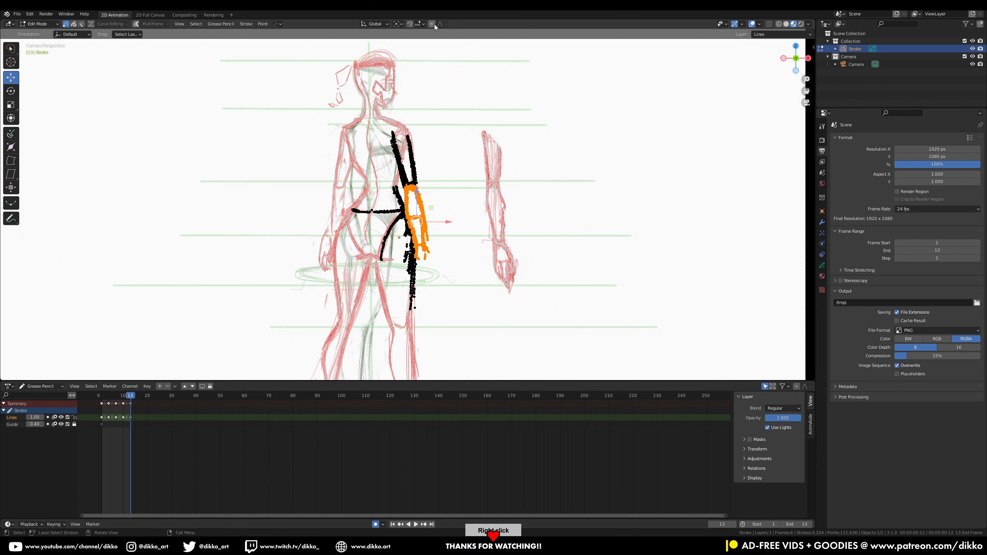
click(398, 25)
click(414, 51)
key(r)
click(447, 188)
key(Tab)
Erase the loose lines below the right forearm and sketch the wrist, hand and fingers beside the thigh.
ctrl+middle_drag(443, 191, 431, 233)
key(e)
mouse_move(417, 257)
mouse_down()
mouse_move(409, 231)
mouse_move(426, 296)
mouse_up()
key(d)
mouse_move(412, 206)
ctrl+middle_down()
mouse_move(412, 238)
mouse_move(408, 202)
ctrl+middle_up()
drag(391, 196, 415, 264)
shift+middle_drag(415, 257, 402, 177)
mouse_move(402, 177)
ctrl+middle_down()
mouse_move(401, 200)
mouse_move(415, 192)
mouse_move(409, 202)
ctrl+middle_up()
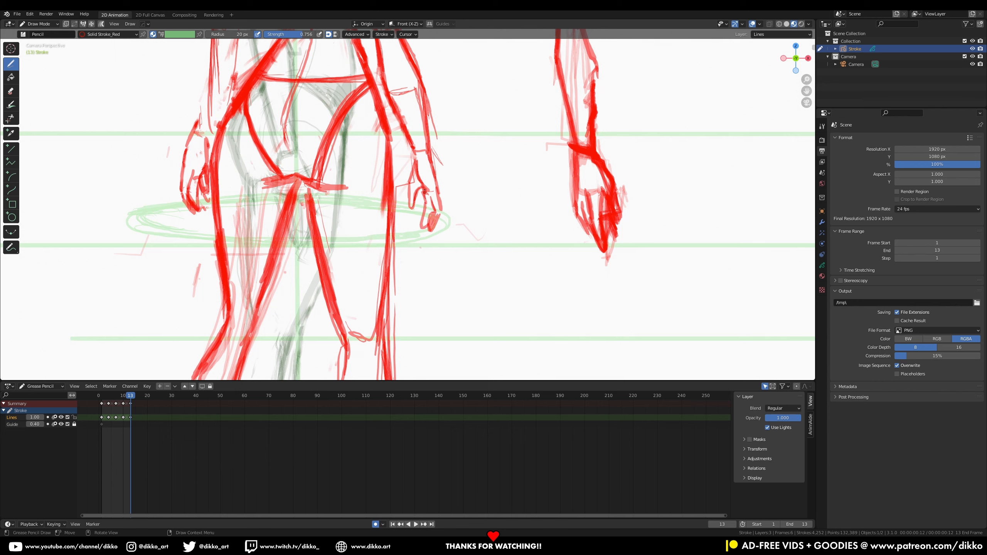
drag(408, 208, 414, 206)
Draw the top's band across the back and hatch the briefs on frame 13, and check against the earlier poses.
ctrl+middle_drag(410, 208, 405, 242)
key(space)
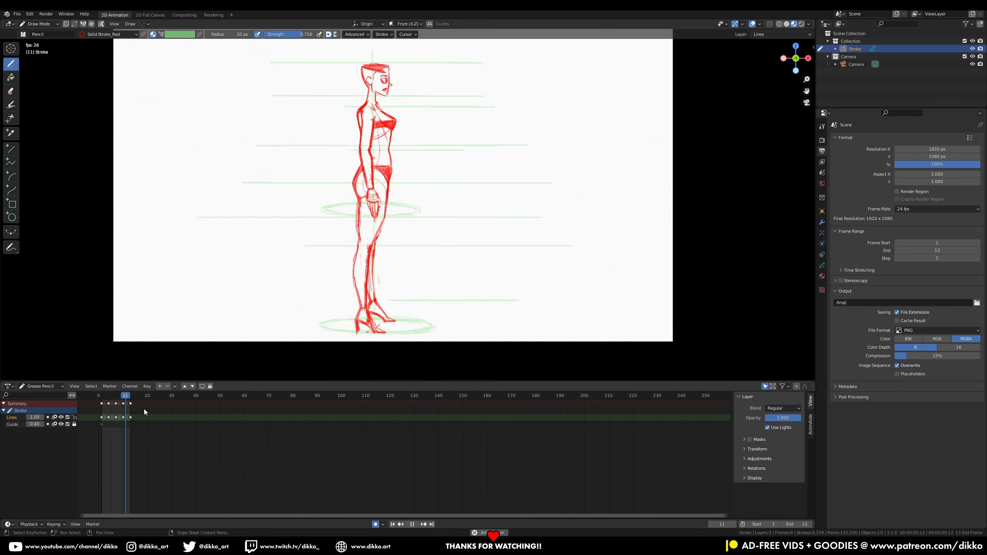
drag(119, 399, 130, 401)
ctrl+middle_drag(417, 160, 411, 121)
drag(341, 154, 386, 154)
drag(377, 91, 384, 94)
drag(128, 399, 106, 399)
mouse_move(133, 396)
mouse_down()
mouse_move(98, 401)
mouse_move(131, 395)
mouse_up()
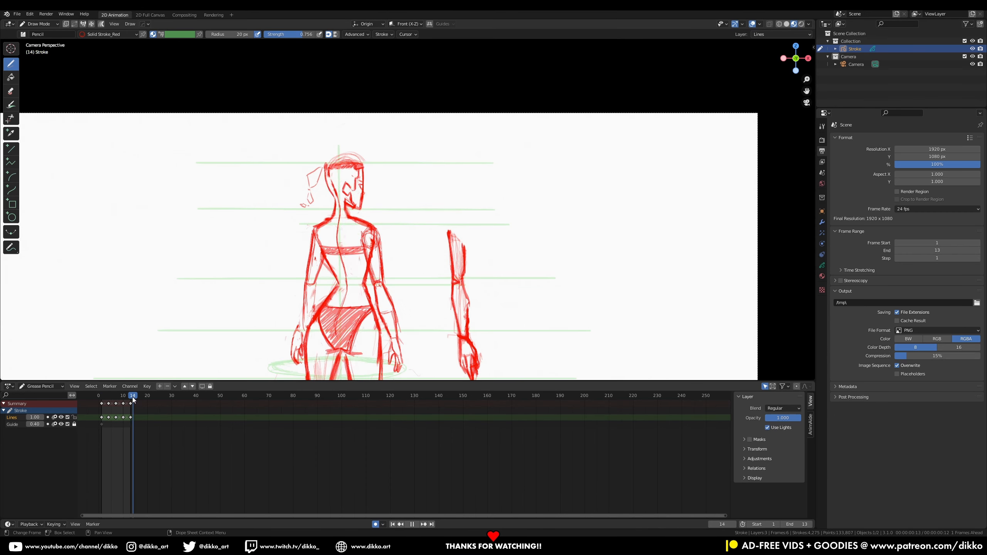
Compare frame 13 with the other poses, and select the right leg strokes and rotate them inward.
drag(133, 397, 123, 396)
key(Tab)
drag(368, 204, 335, 200)
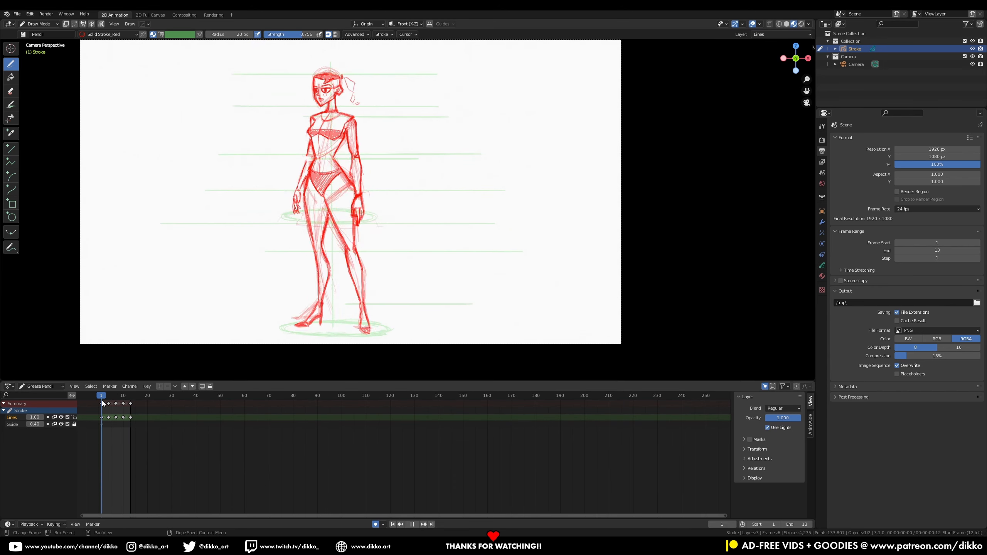
drag(102, 401, 132, 401)
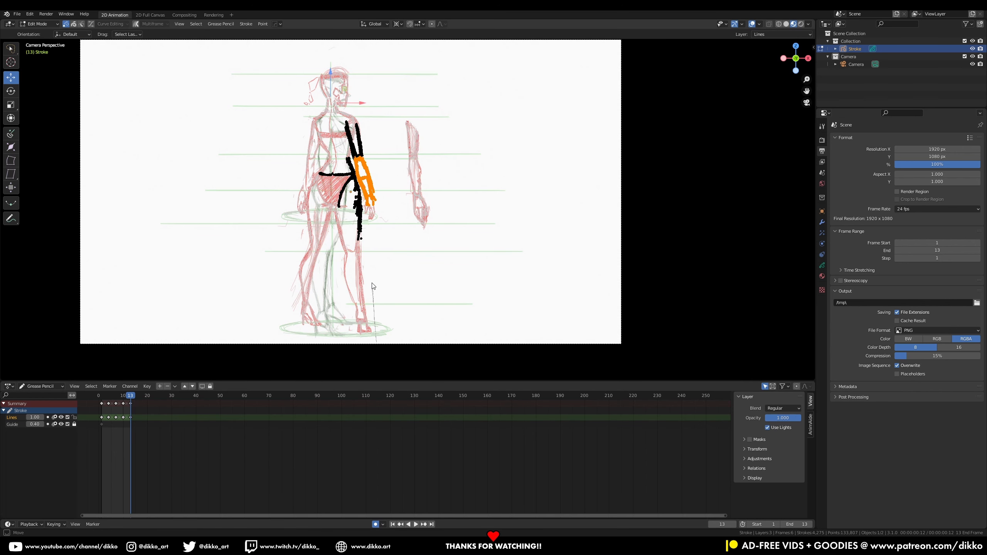
key(r)
click(410, 269)
mouse_move(360, 337)
mouse_down()
mouse_move(327, 326)
mouse_move(359, 232)
mouse_up()
key(r)
click(388, 265)
key(r)
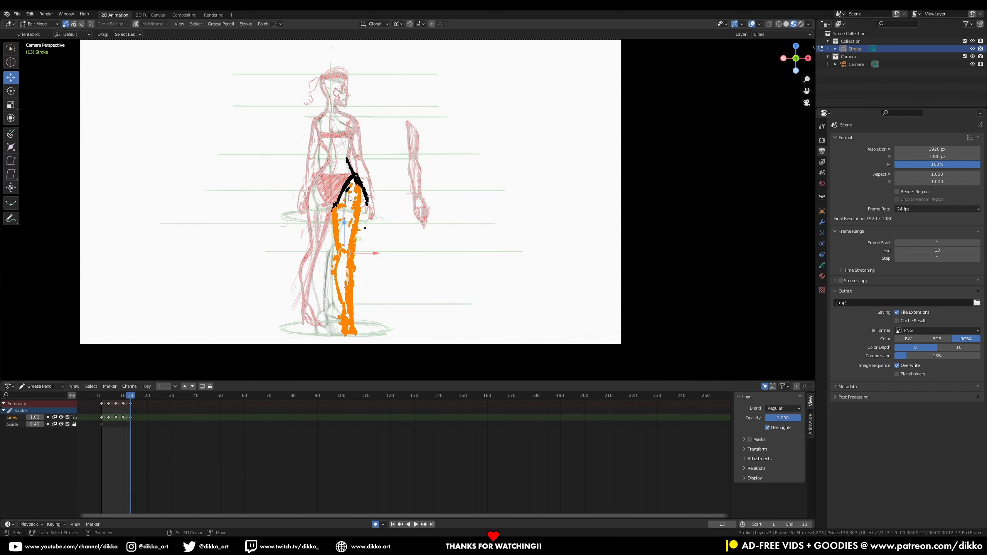
click(372, 233)
Select the left lower leg and foot strokes and correct their angle with small rotations.
drag(324, 333, 307, 333)
key(r)
click(343, 307)
key(Tab)
mouse_move(349, 327)
shift+middle_down()
mouse_move(369, 280)
mouse_move(349, 241)
shift+middle_up()
key(Tab)
key(r)
click(411, 225)
key(Tab)
Redraw the left foot as a short raised heel and erase stray construction lines along the legs.
ctrl+drag(324, 281, 300, 305)
ctrl+middle_drag(299, 291, 299, 268)
shift+middle_drag(286, 274, 305, 251)
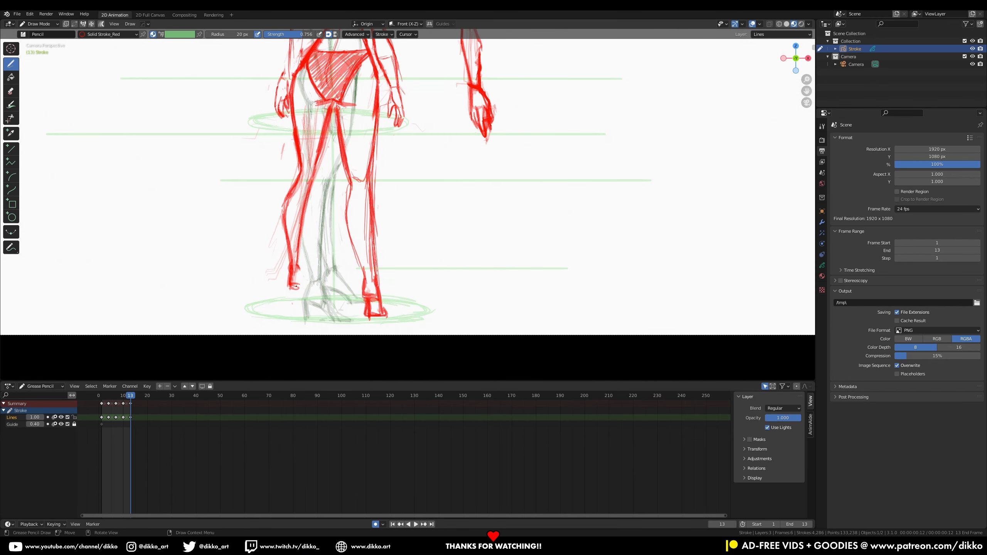
ctrl+middle_drag(371, 267, 368, 297)
key(e)
drag(370, 229, 370, 169)
ctrl+middle_drag(411, 103, 400, 207)
Select the strokes around the right hand, move them slightly and scrub through the poses to check.
drag(102, 396, 131, 402)
ctrl+middle_drag(389, 226, 388, 195)
key(Tab)
drag(367, 206, 403, 236)
key(g)
click(396, 216)
key(Tab)
click(102, 403)
key(Left)
key(Right)
ctrl+middle_drag(399, 156, 400, 187)
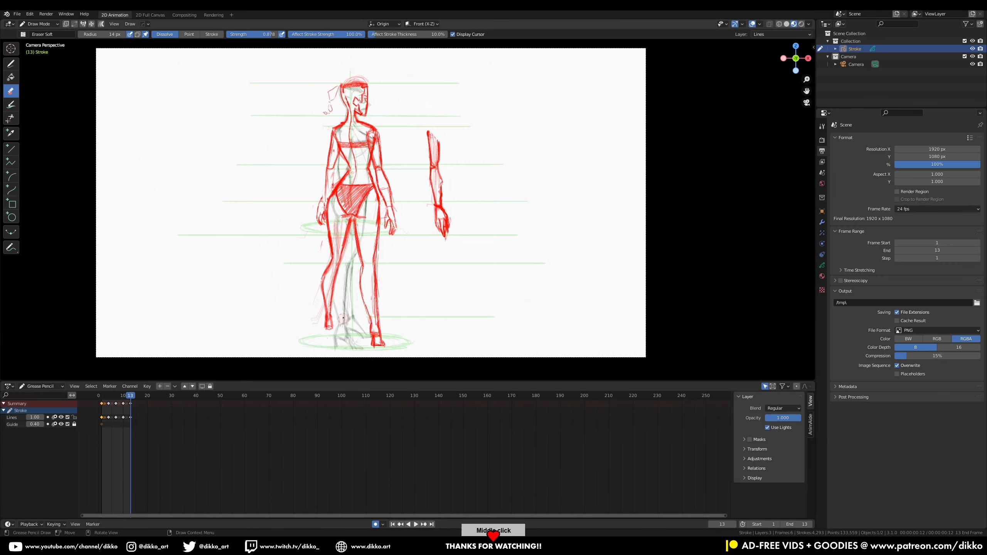
drag(101, 398, 131, 404)
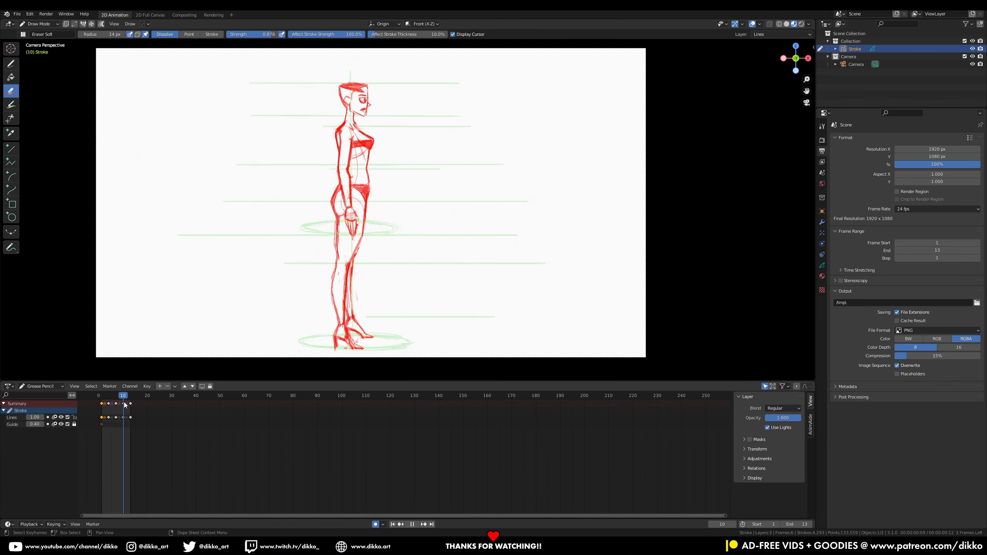
Select all body strokes above the thighs, shift them slightly along X with proportional editing and check in playback.
key(Tab)
click(403, 230)
click(414, 253)
key(w)
mouse_move(404, 233)
mouse_down()
mouse_move(316, 82)
mouse_move(367, 219)
mouse_up()
right_click(368, 217)
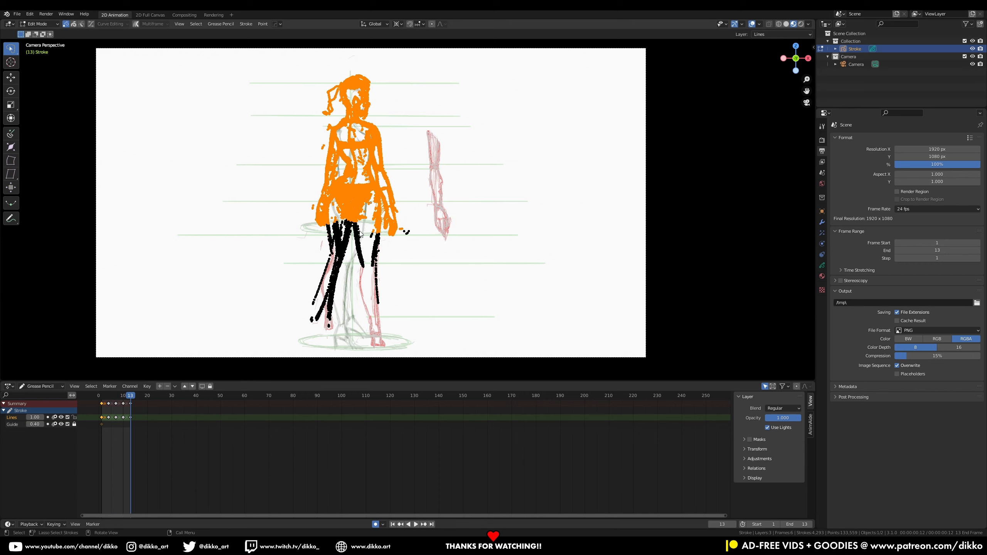
key(o)
key(g)
key(x)
click(393, 217)
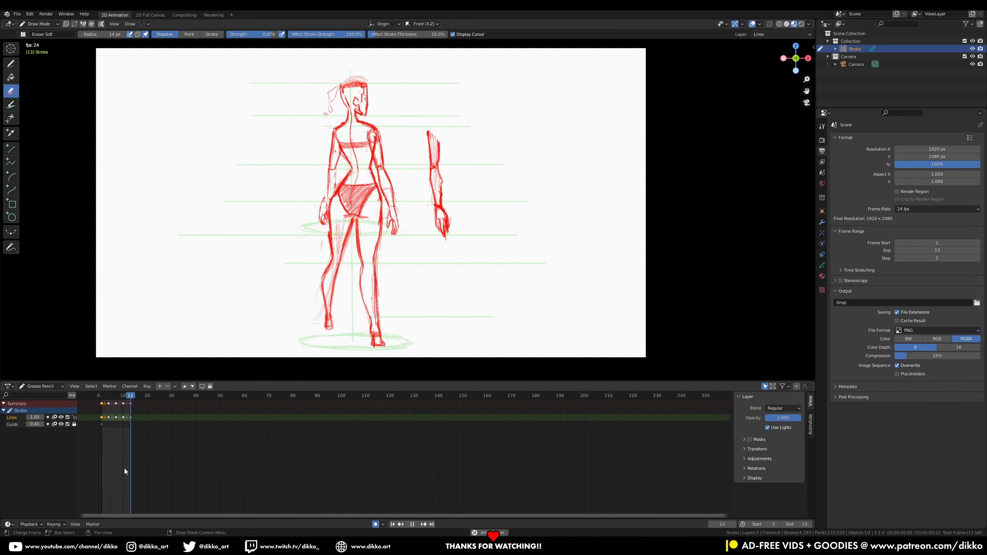
key(space)
mouse_move(132, 396)
mouse_down()
mouse_move(102, 396)
mouse_move(132, 402)
mouse_up()
Select the right leg strokes below the briefs and rotate them outward.
key(Tab)
key(r)
mouse_move(345, 222)
mouse_down()
mouse_move(319, 233)
mouse_move(391, 218)
mouse_up()
click(381, 289)
key(Tab)
key(Tab)
key(r)
click(392, 242)
key(Tab)
Fine-tune the right leg's rotation and move it slightly to line up with the hip.
key(Tab)
key(r)
click(413, 239)
key(g)
click(407, 249)
key(Tab)
Select the left lower leg strokes and rotate them slightly inward.
key(Tab)
drag(342, 331, 348, 314)
key(r)
right_click(369, 299)
key(Tab)
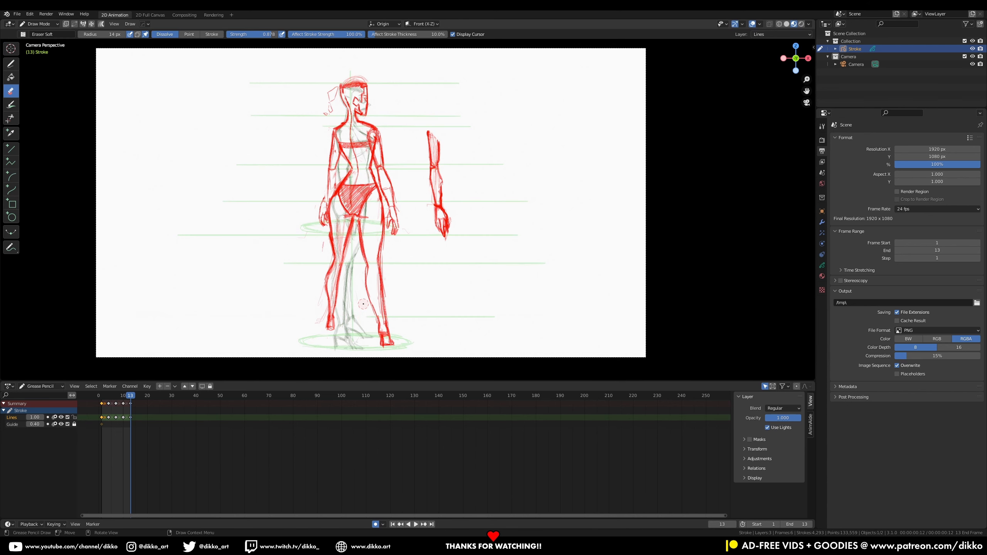
Erase the overlapping lines around the left hand and hip, and redraw the outer hip and left leg contour.
scroll(370, 299, up, 3)
drag(319, 200, 320, 224)
click(10, 92)
mouse_move(326, 192)
mouse_down()
mouse_move(320, 206)
mouse_move(338, 190)
mouse_up()
click(10, 64)
drag(356, 134, 337, 225)
drag(334, 248, 330, 277)
Erase the right leg's outer thigh line and redraw it as a cleaner contour from hip to knee.
click(11, 91)
mouse_move(382, 184)
mouse_down()
mouse_move(378, 217)
mouse_move(394, 258)
mouse_up()
mouse_move(399, 186)
mouse_down()
mouse_move(403, 154)
mouse_move(384, 200)
mouse_up()
click(11, 64)
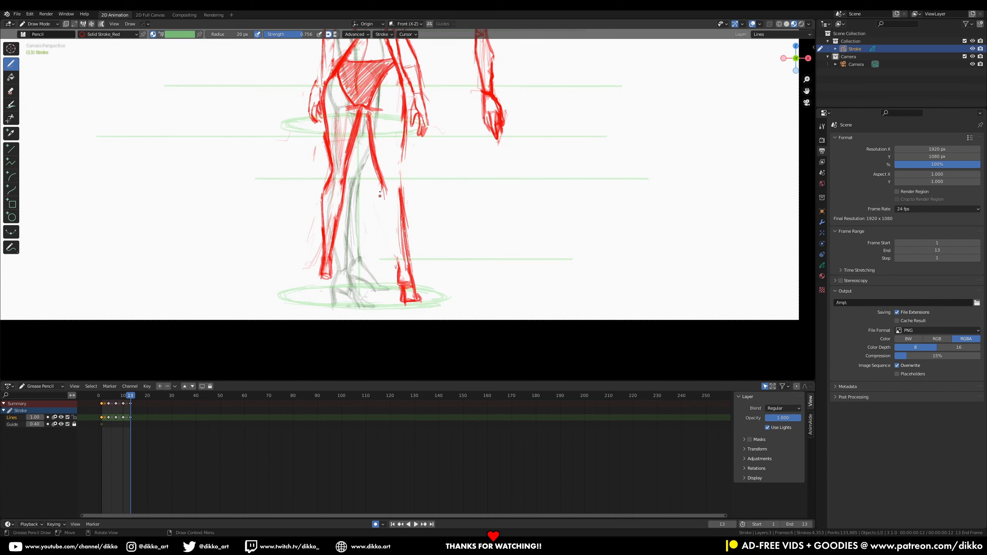
scroll(424, 192, down, 3)
mouse_move(405, 139)
mouse_down()
mouse_move(402, 210)
mouse_move(402, 194)
mouse_up()
scroll(423, 192, up, 2)
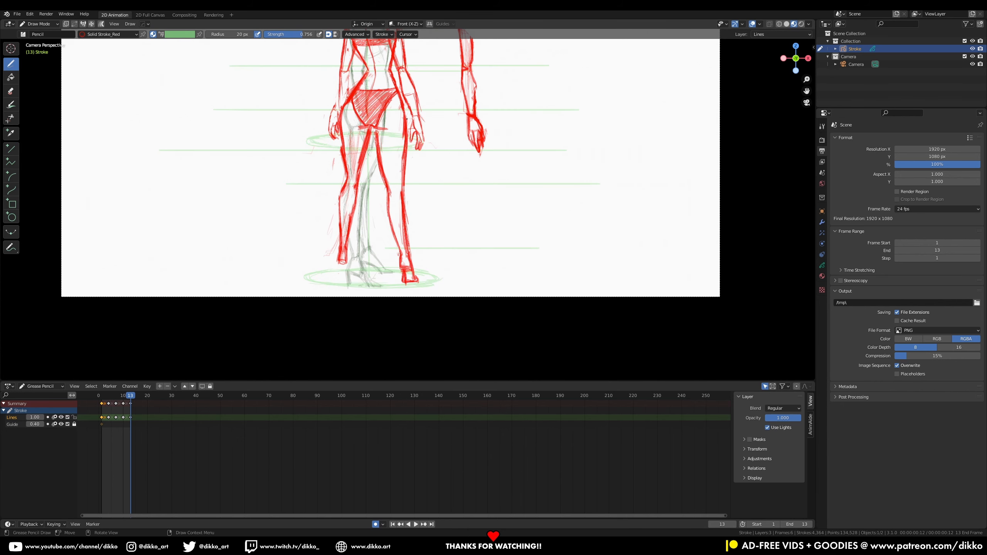
key(ctrl+z)
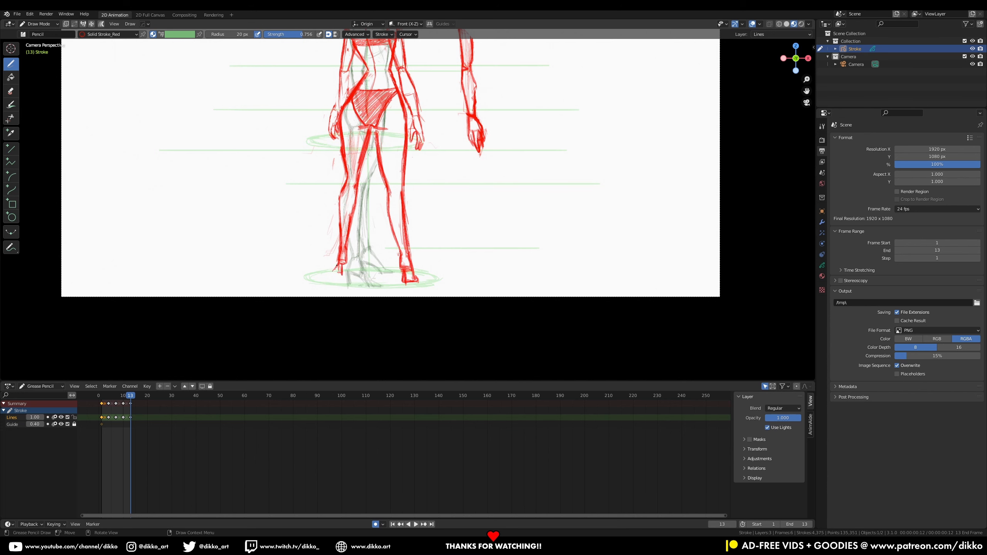
Redraw the left leg's outer contour around the knee and calf and erase the old lines there.
drag(346, 180, 343, 186)
click(11, 92)
drag(343, 133, 341, 188)
click(11, 64)
ctrl+middle_drag(387, 115, 387, 125)
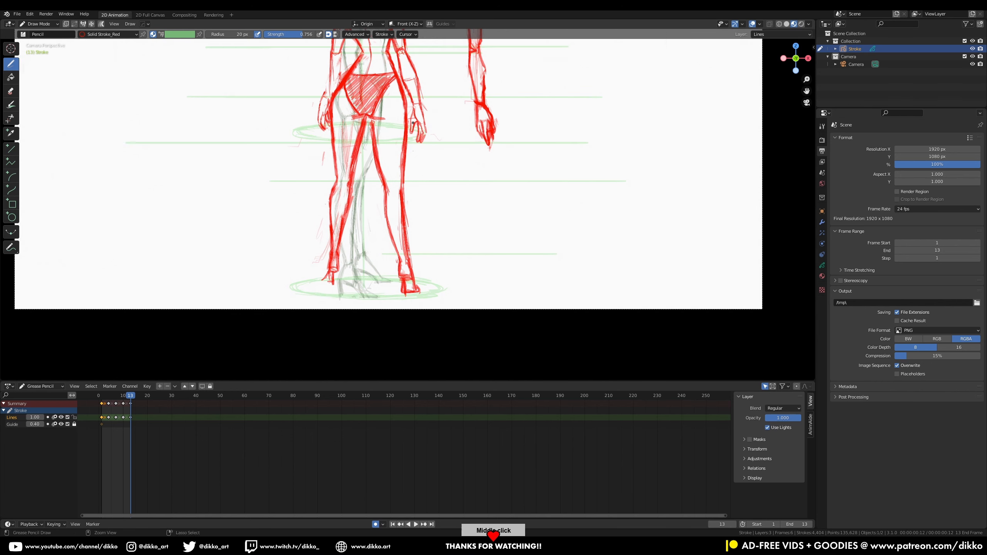
Erase stray lines around the left foot and redraw both feet in back three-quarter view.
click(11, 91)
drag(325, 282, 337, 275)
ctrl+middle_drag(364, 261, 353, 254)
click(10, 64)
mouse_move(130, 397)
mouse_down()
mouse_move(109, 398)
mouse_move(131, 399)
mouse_up()
drag(351, 261, 346, 269)
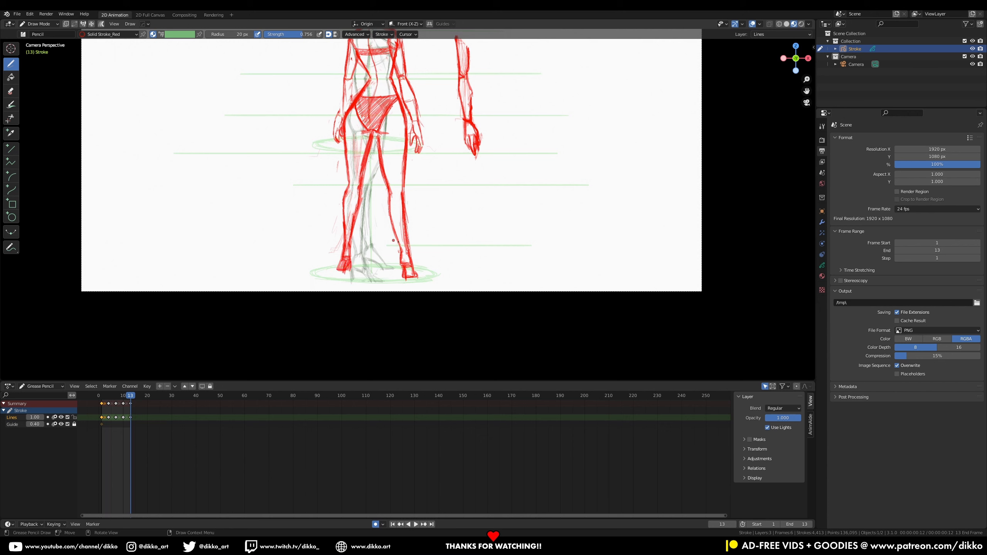
drag(415, 269, 410, 255)
ctrl+middle_drag(423, 259, 426, 243)
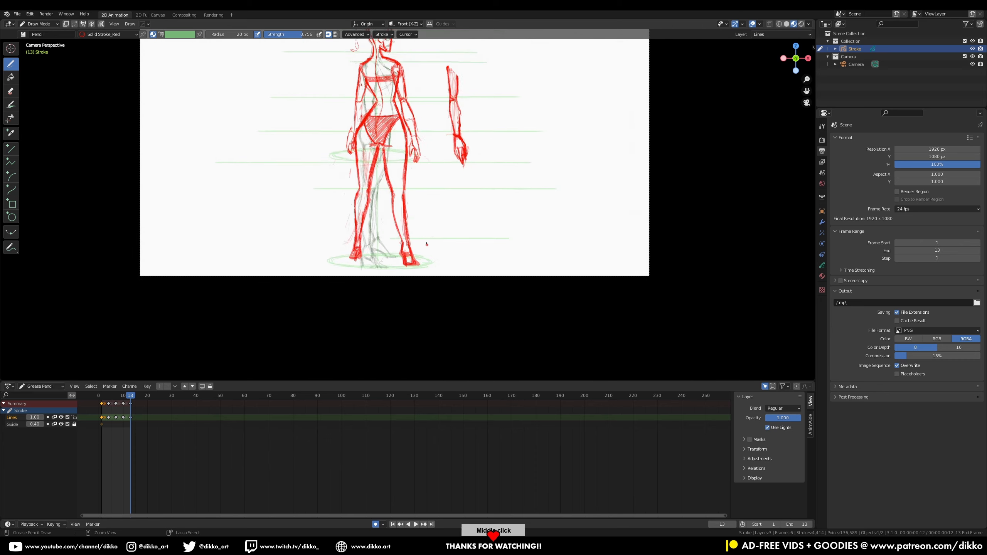
Select the right forearm strokes and rotate them inward, then rotate the whole right arm toward the body.
shift+middle_drag(386, 120, 379, 190)
ctrl+middle_drag(379, 190, 380, 205)
key(Tab)
drag(389, 164, 404, 160)
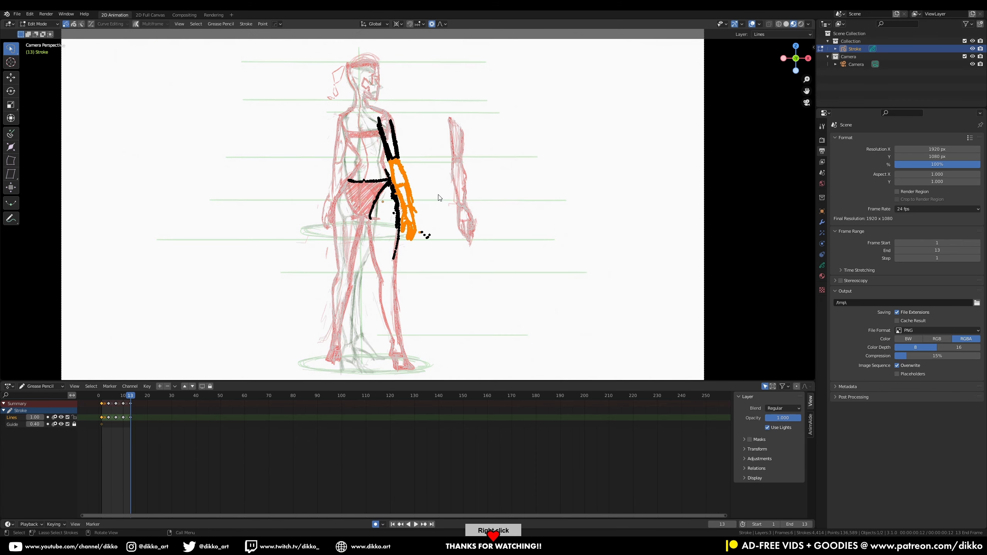
key(r)
click(457, 190)
mouse_move(400, 111)
shift+mouse_down()
mouse_move(388, 170)
mouse_move(404, 117)
shift+mouse_up()
key(r)
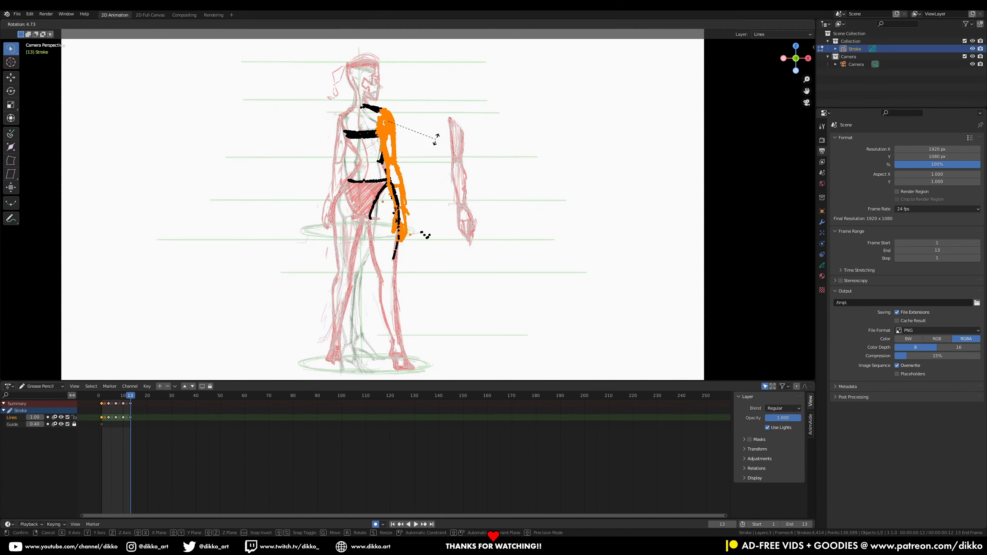
click(436, 138)
Erase the right arm's inner and shoulder lines and the stray marks overlapping the torso.
key(Tab)
ctrl+middle_drag(410, 117, 410, 143)
click(11, 91)
mouse_move(389, 230)
mouse_down()
mouse_move(381, 171)
mouse_move(383, 196)
mouse_up()
drag(373, 56, 369, 111)
shift+middle_drag(367, 74, 373, 118)
drag(363, 107, 365, 117)
drag(376, 172, 385, 170)
drag(292, 178, 299, 176)
mouse_move(383, 99)
mouse_down()
mouse_move(345, 81)
mouse_move(385, 95)
mouse_up()
click(11, 64)
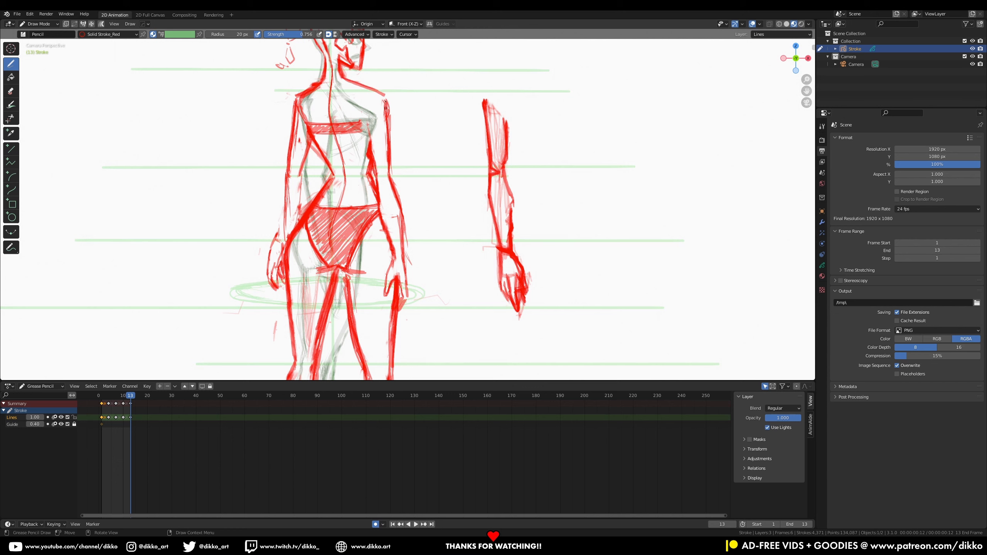
Redraw the right hand against the thigh, clean up its lines and check the pose in playback.
key(e)
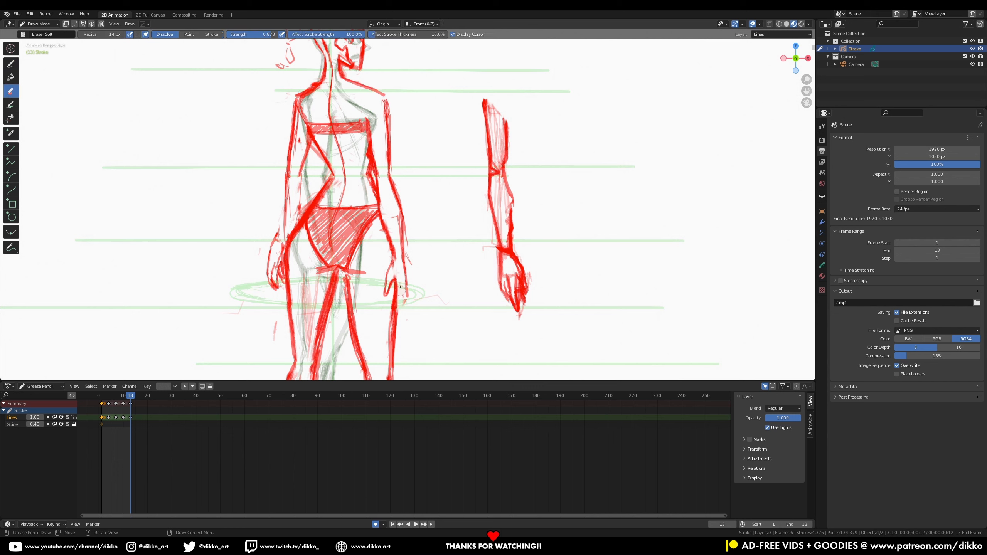
key(d)
drag(389, 276, 411, 259)
key(e)
key(d)
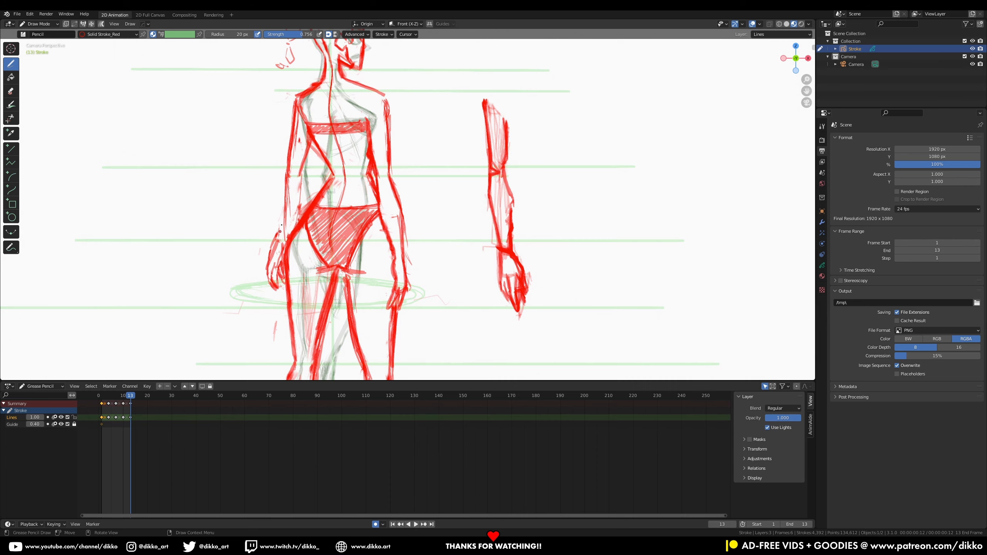
key(e)
key(Home)
key(space)
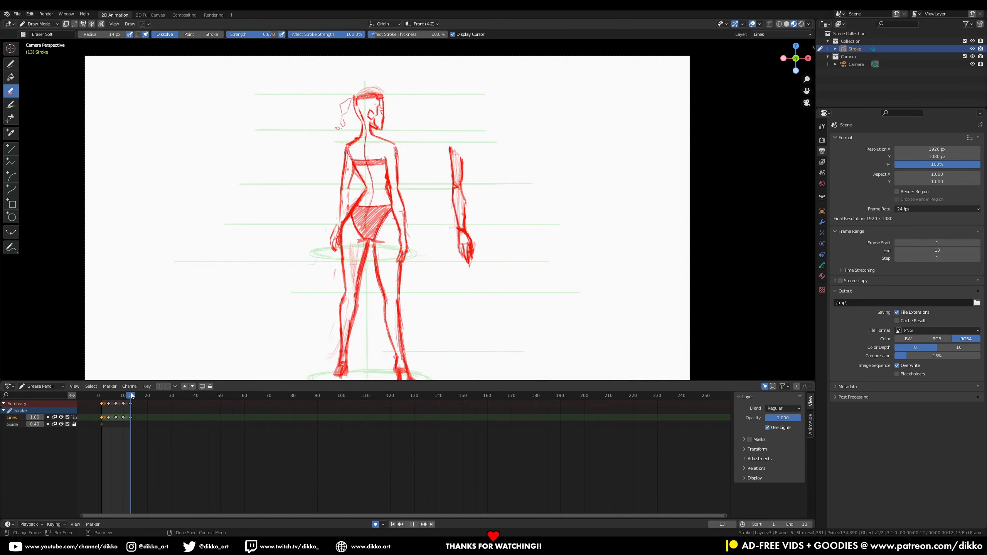
key(space)
Select the right forearm strokes in Edit Mode and rotate them closer to the hip.
key(Tab)
key(r)
click(435, 215)
click(404, 245)
ctrl+middle_drag(414, 212, 412, 171)
mouse_move(373, 290)
mouse_down()
mouse_move(377, 188)
mouse_move(403, 171)
mouse_up()
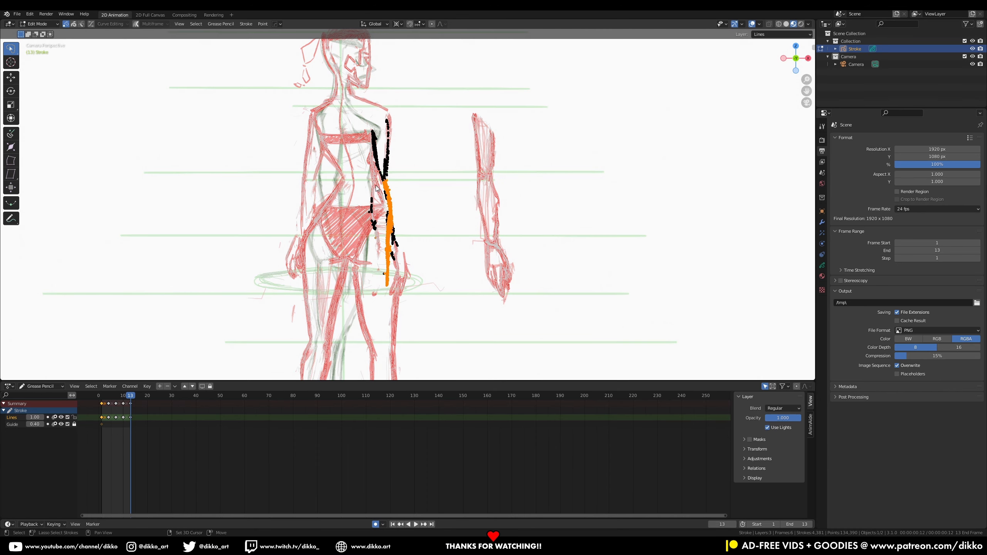
key(r)
click(414, 177)
Add the upper arm strokes to the selection and rotate the right arm inward as a whole.
key(r)
mouse_move(406, 105)
shift+mouse_down()
mouse_move(408, 171)
mouse_move(381, 241)
shift+mouse_up()
click(410, 187)
key(Tab)
key(Tab)
click(375, 156)
key(Tab)
Erase the lines where the right arm overlaps the torso and draw the breast contour showing beyond the arm.
key(d)
key(e)
drag(373, 135, 376, 259)
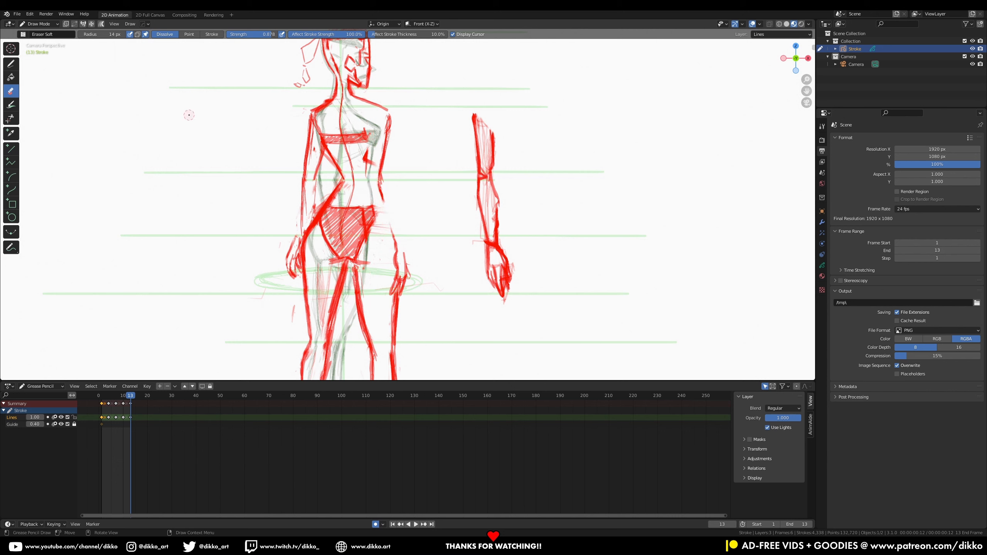
key(d)
drag(388, 136, 393, 149)
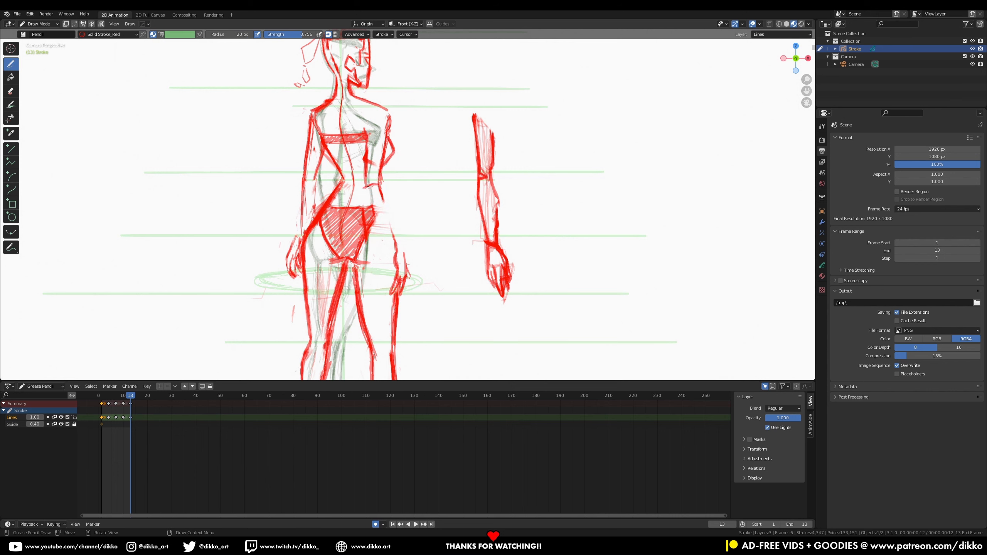
Erase the old right hand, redraw the wrist and fingers below the forearm, and check the pose in playback.
key(e)
drag(400, 252, 408, 276)
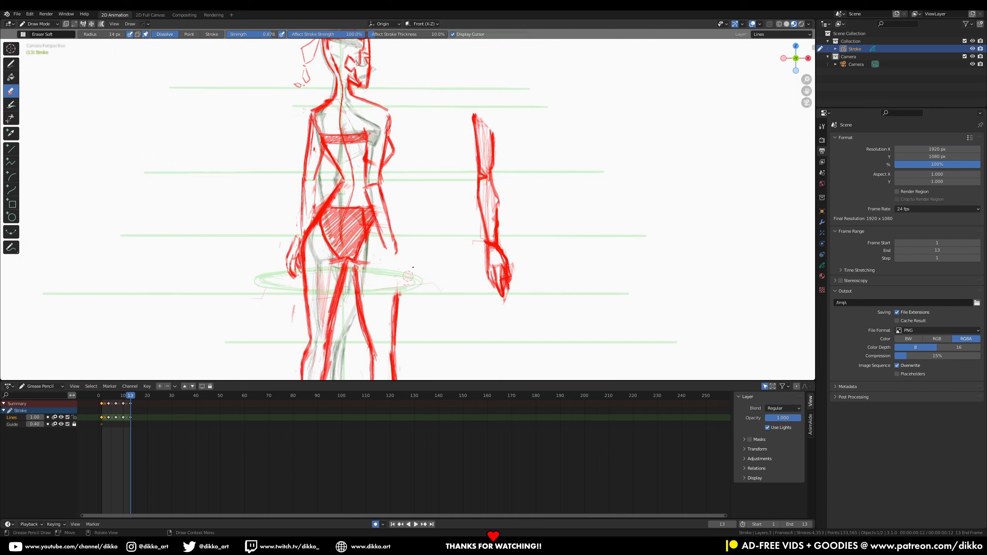
drag(371, 172, 367, 149)
key(d)
key(space)
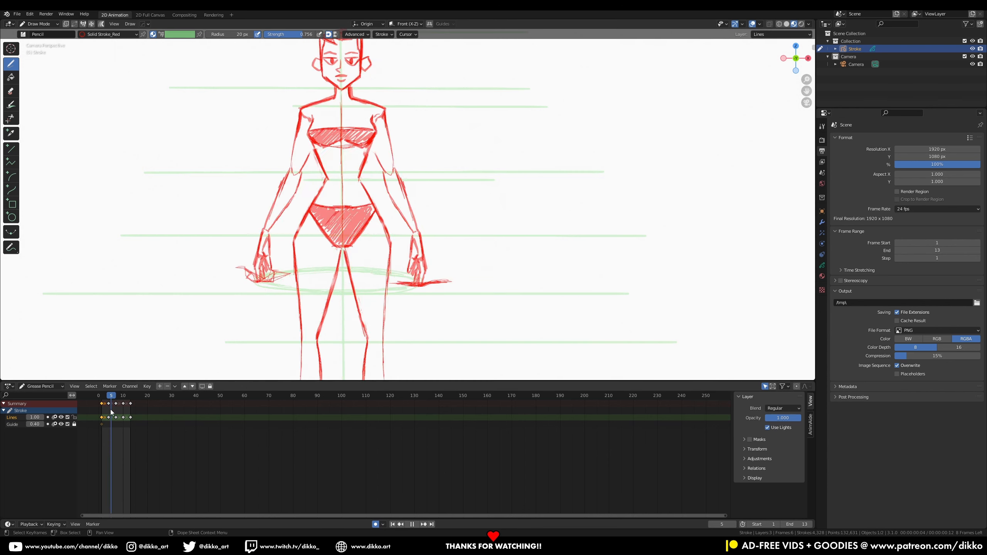
key(space)
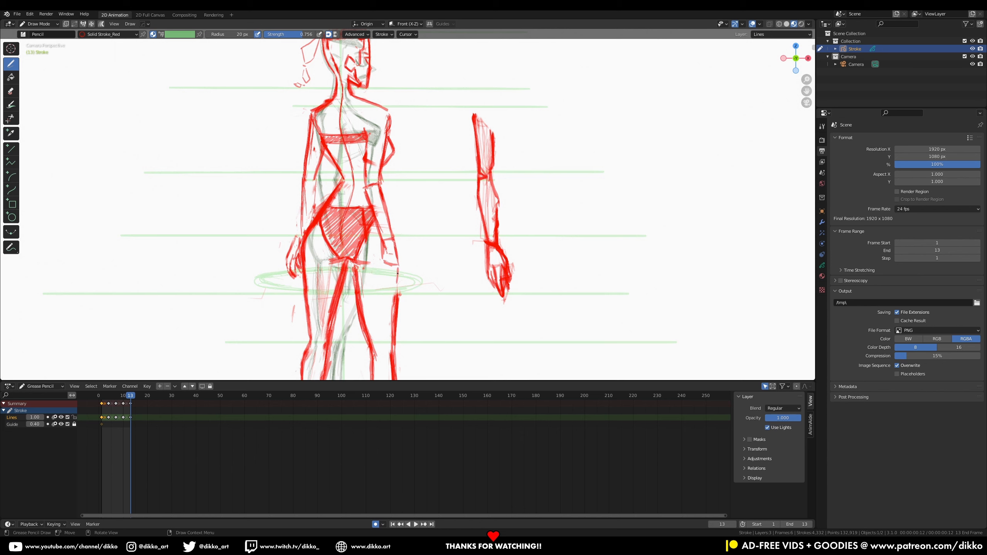
key(ctrl+z)
drag(386, 270, 377, 285)
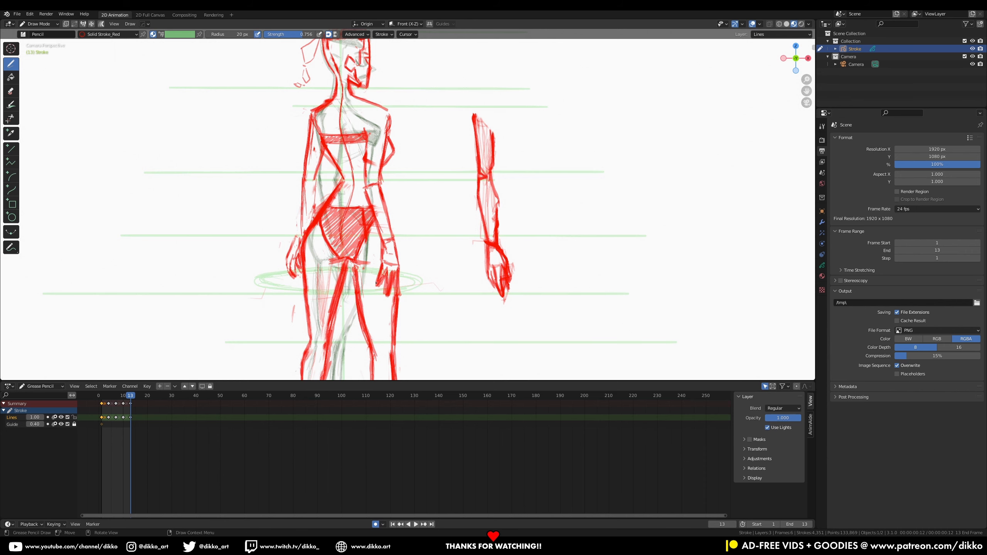
key(Home)
key(space)
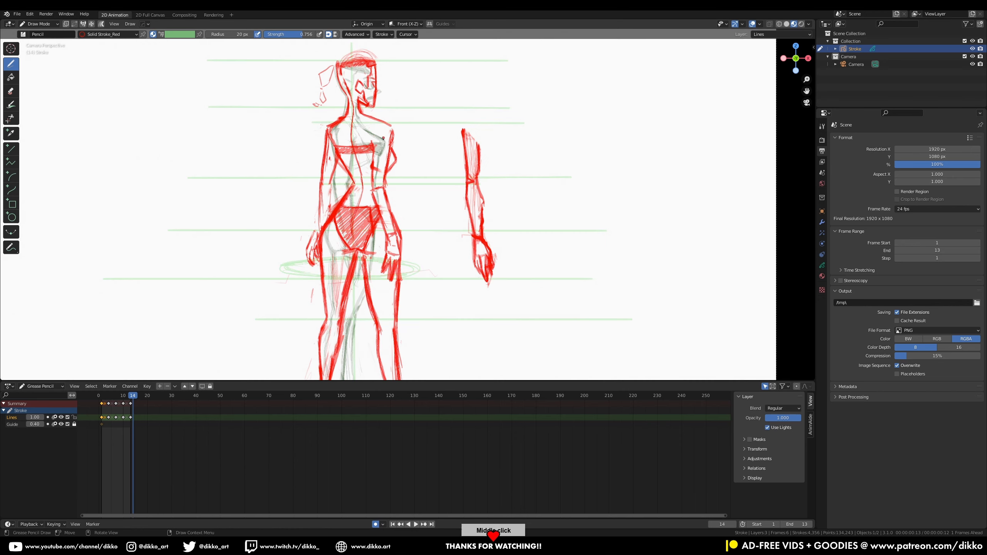
Redraw the right shoulder and upper arm contour slightly closer to the torso on frame 13.
key(e)
click(13, 66)
drag(369, 117, 386, 127)
key(ctrl+z)
key(Left)
drag(387, 134, 385, 140)
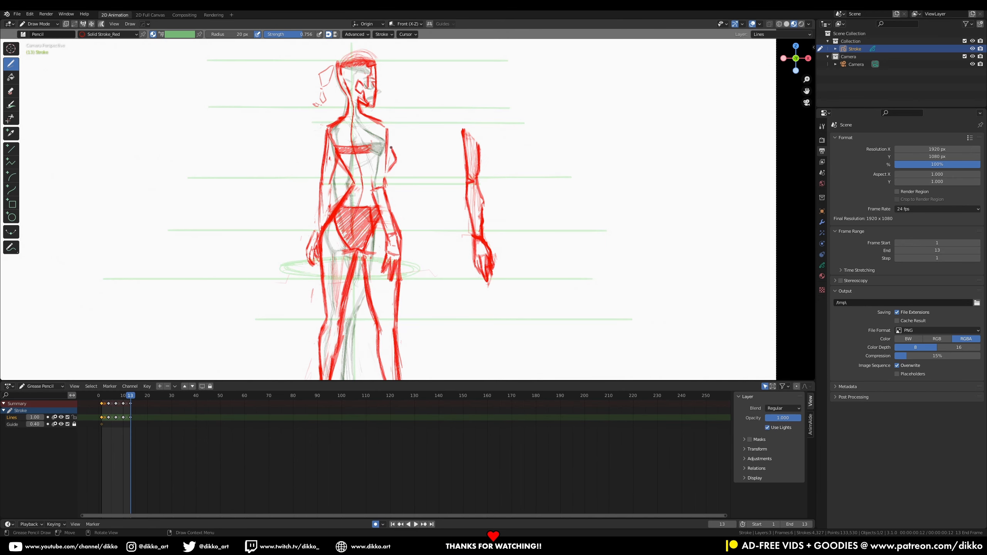
Compare with frame 10, then clean up the chest lines and refine the breast contour beside the right arm.
drag(127, 396, 124, 397)
key(e)
drag(382, 152, 374, 136)
click(11, 63)
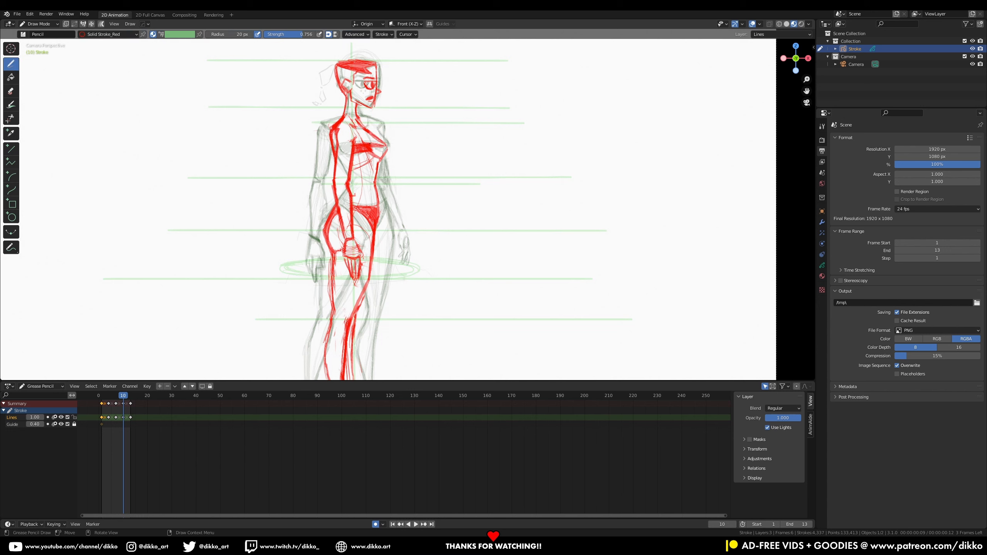
key(Up)
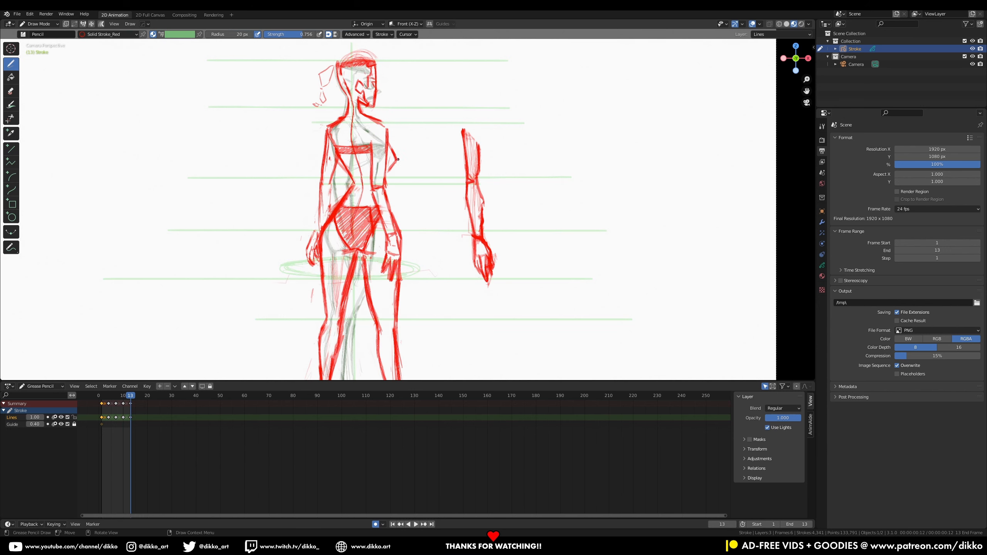
ctrl+drag(396, 159, 392, 171)
mouse_move(123, 397)
mouse_down()
mouse_move(106, 403)
mouse_move(131, 398)
mouse_up()
key(e)
key(Escape)
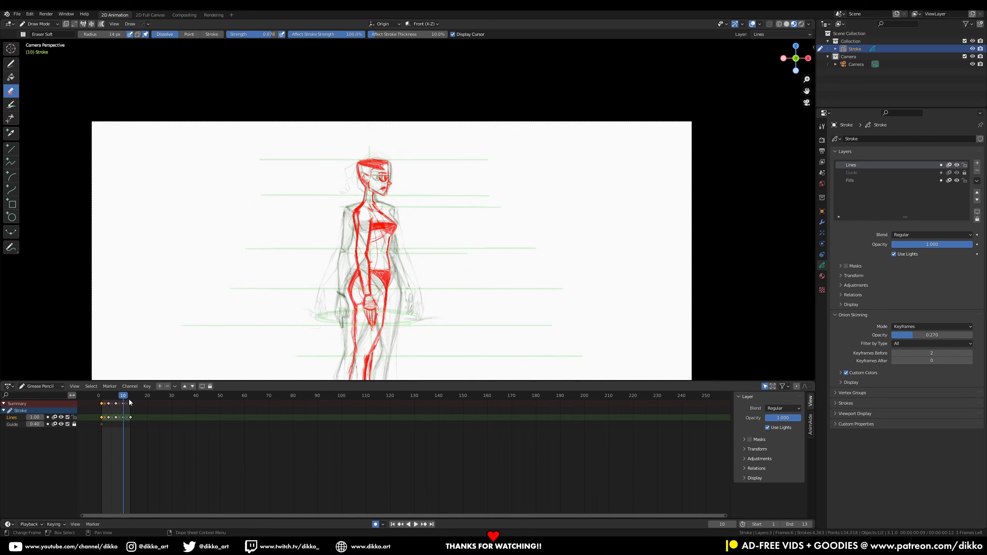
Scrub through the existing poses and place a copy of the front pose keyframe at frame 16.
drag(124, 395, 114, 392)
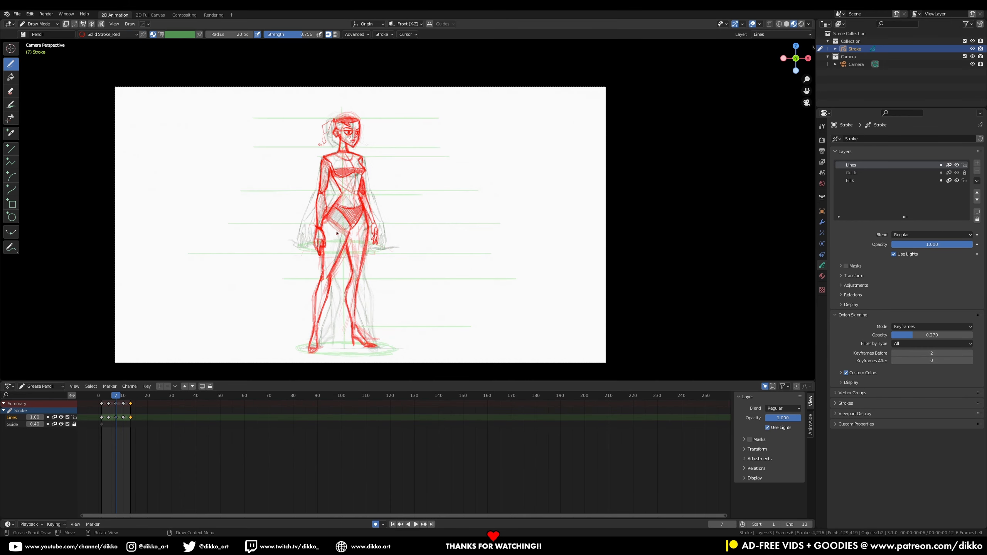
drag(116, 402, 129, 400)
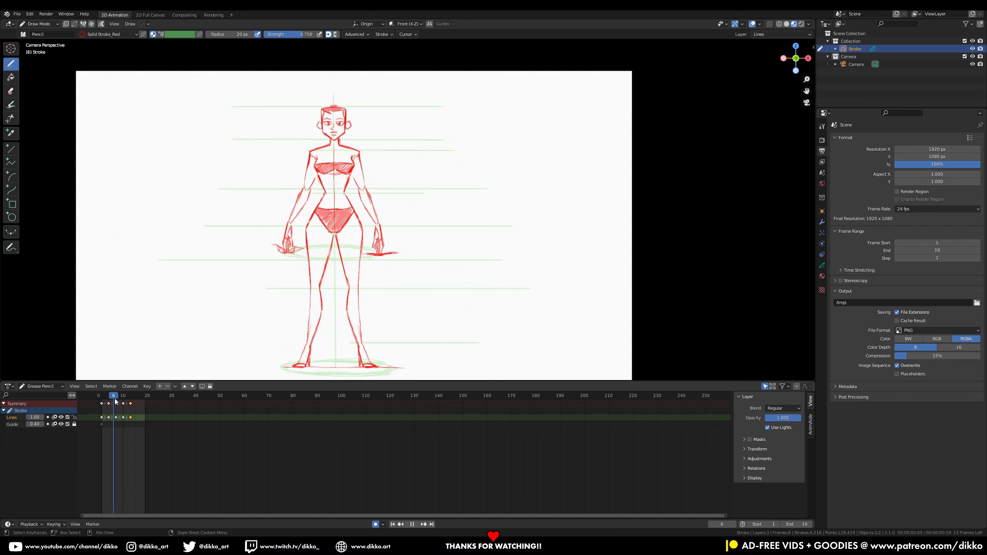
key(space)
drag(131, 396, 140, 423)
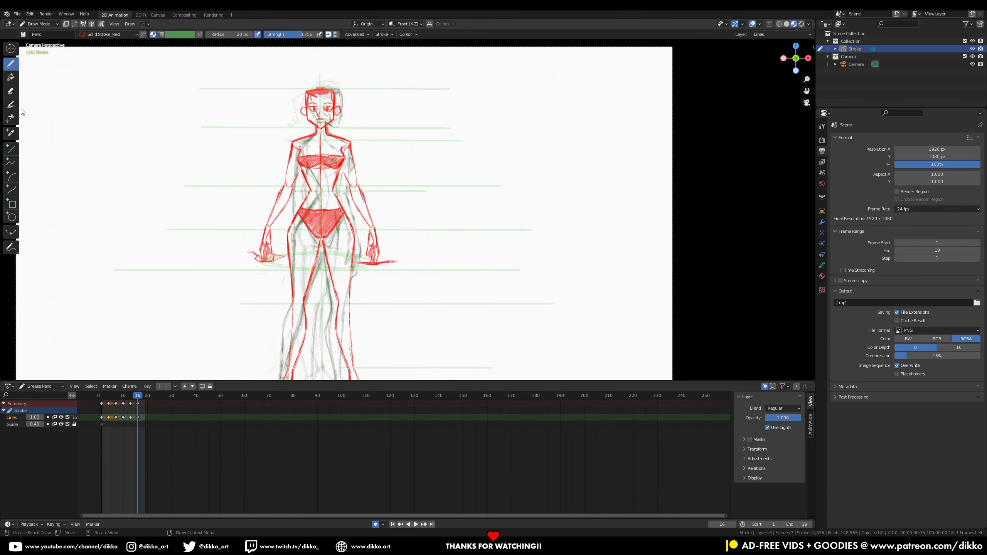
Erase the facial features from the copied front pose on frame 16.
click(11, 91)
ctrl+middle_drag(283, 187, 283, 137)
drag(268, 117, 272, 152)
drag(284, 132, 283, 152)
shift+middle_drag(275, 65, 279, 117)
mouse_move(262, 91)
mouse_down()
mouse_move(285, 120)
mouse_move(292, 95)
mouse_up()
drag(288, 89, 262, 87)
Erase the front bra and the chest lines from the torso on frame 16.
mouse_move(257, 182)
mouse_down()
mouse_move(248, 192)
mouse_move(257, 182)
mouse_up()
mouse_move(311, 173)
mouse_down()
mouse_move(305, 197)
mouse_move(291, 194)
mouse_up()
drag(312, 169, 309, 175)
drag(246, 168, 242, 171)
drag(308, 195, 300, 200)
Draw the back of the neck and extend both side contours of the torso.
shift+middle_drag(265, 116, 265, 91)
key(d)
drag(274, 100, 272, 126)
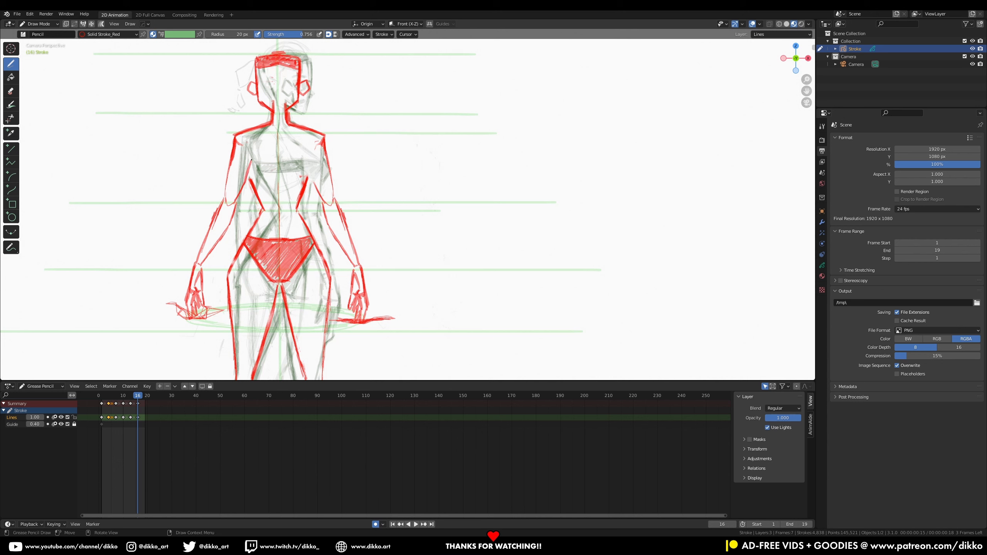
drag(250, 167, 256, 184)
drag(309, 168, 313, 180)
shift+middle_drag(323, 193, 347, 108)
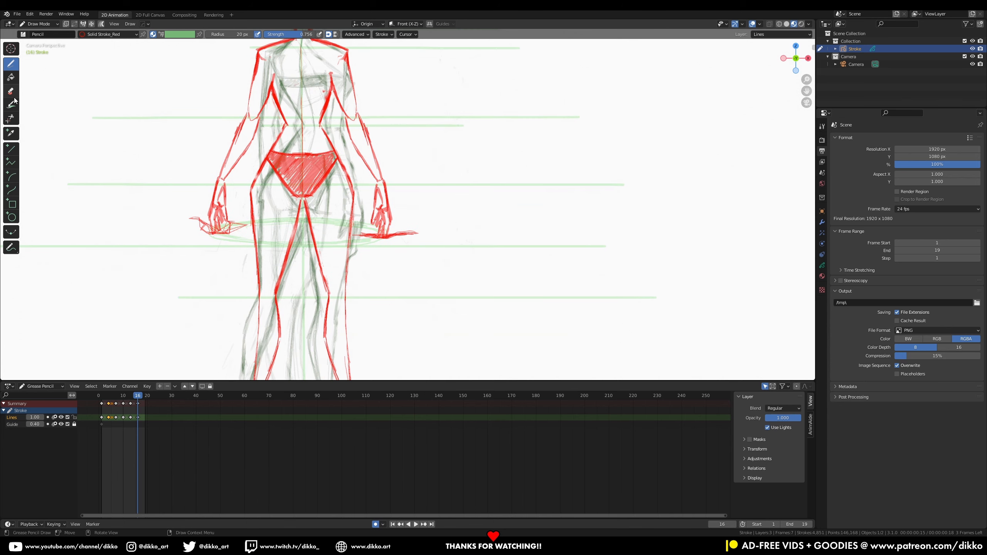
Erase the front-view briefs and redraw them from behind with a wider, shaded shape.
key(e)
mouse_move(289, 210)
mouse_down()
mouse_move(310, 175)
mouse_move(296, 165)
mouse_up()
key(d)
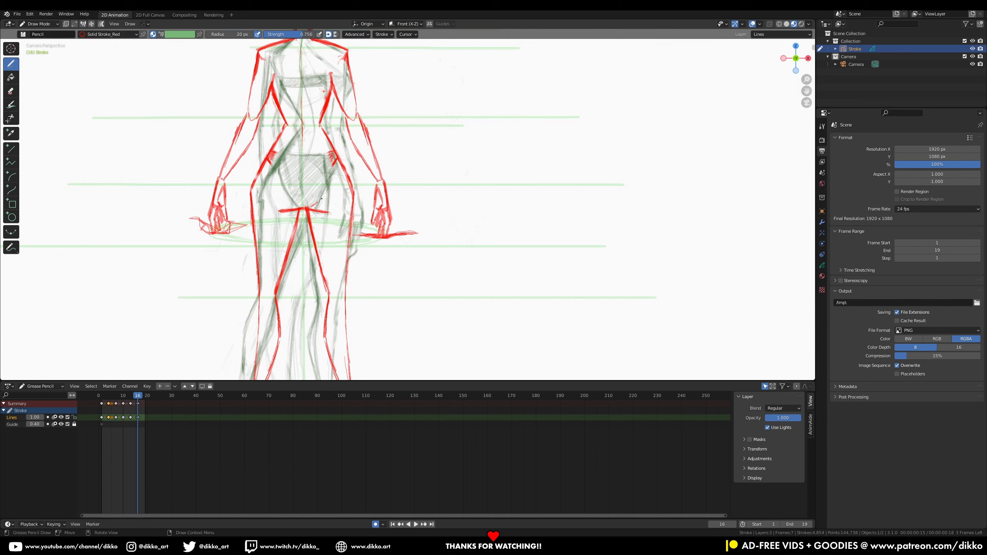
mouse_move(273, 156)
mouse_down()
mouse_move(332, 153)
mouse_move(303, 179)
mouse_move(333, 183)
mouse_up()
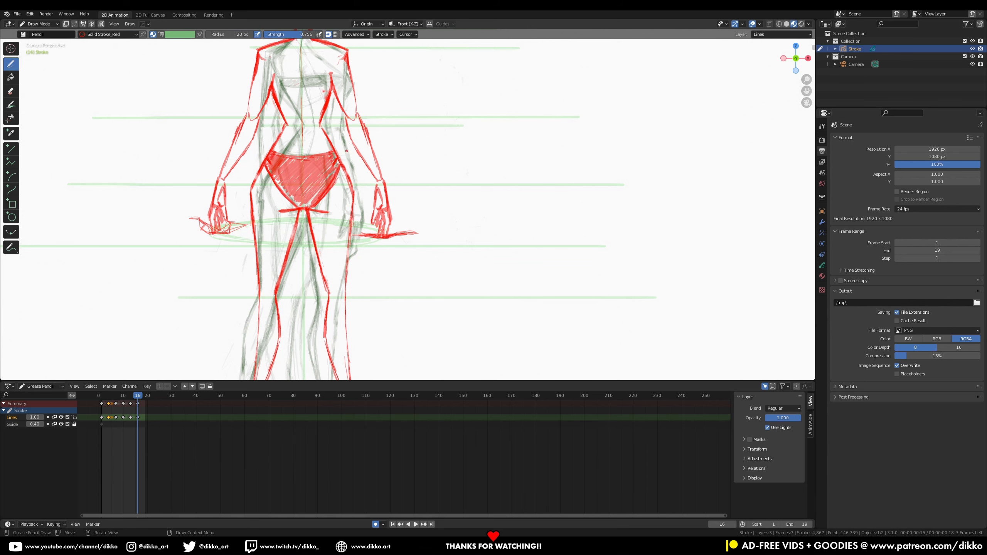
Draw the spine line down the back and clean up the lines across the upper back and armpits.
shift+middle_drag(307, 136, 317, 206)
drag(312, 122, 313, 189)
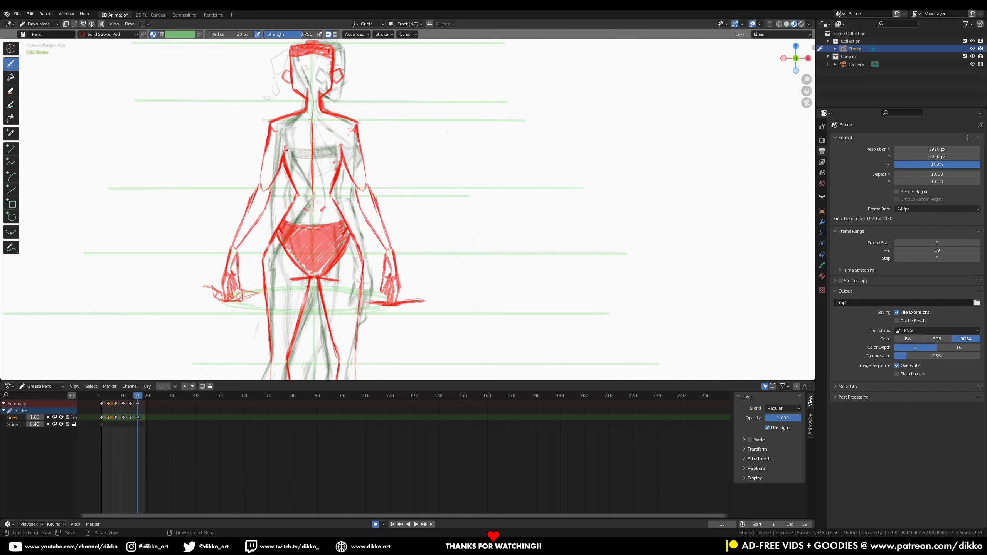
key(e)
mouse_move(282, 148)
mouse_down()
mouse_move(285, 156)
mouse_move(344, 141)
mouse_up()
key(d)
click(11, 90)
drag(279, 128, 275, 135)
drag(349, 134, 351, 129)
click(11, 64)
Erase the front-view finger lines on both hands and redraw the hands from behind.
shift+middle_drag(389, 261, 404, 125)
scroll(423, 117, up, 2)
key(e)
drag(389, 129, 390, 152)
drag(156, 150, 166, 118)
key(d)
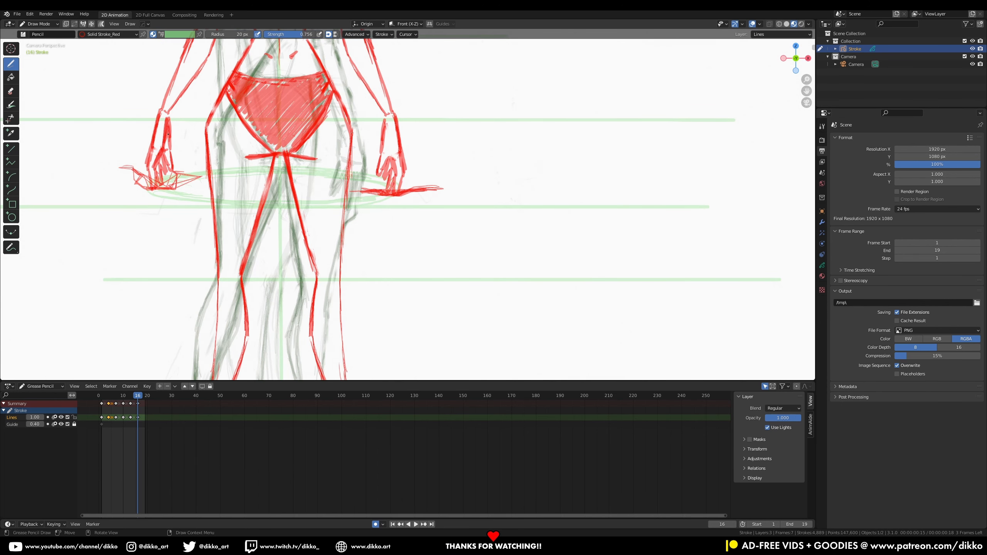
drag(386, 119, 381, 171)
Erase the leftover horizontal lines around both hands and check the back pose in playback.
mouse_move(389, 167)
ctrl+middle_down()
mouse_move(395, 240)
mouse_move(393, 199)
ctrl+middle_up()
key(e)
drag(194, 179, 197, 190)
mouse_move(217, 189)
mouse_down()
mouse_move(234, 188)
mouse_move(219, 186)
mouse_up()
mouse_move(382, 191)
mouse_down()
mouse_move(373, 194)
mouse_move(431, 188)
mouse_up()
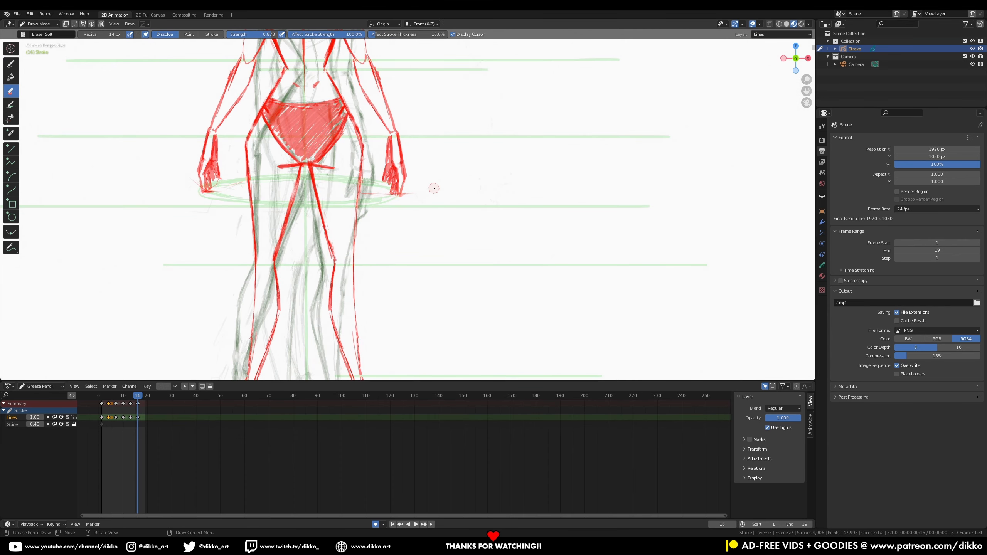
key(Home)
key(space)
key(space)
drag(133, 397, 138, 397)
Erase the front-view foot lines and redraw both feet from behind as shaded high heels.
ctrl+middle_drag(389, 335, 303, 292)
drag(302, 292, 304, 296)
drag(310, 297, 307, 287)
mouse_move(384, 294)
mouse_down()
mouse_move(395, 292)
mouse_move(385, 282)
mouse_up()
key(b)
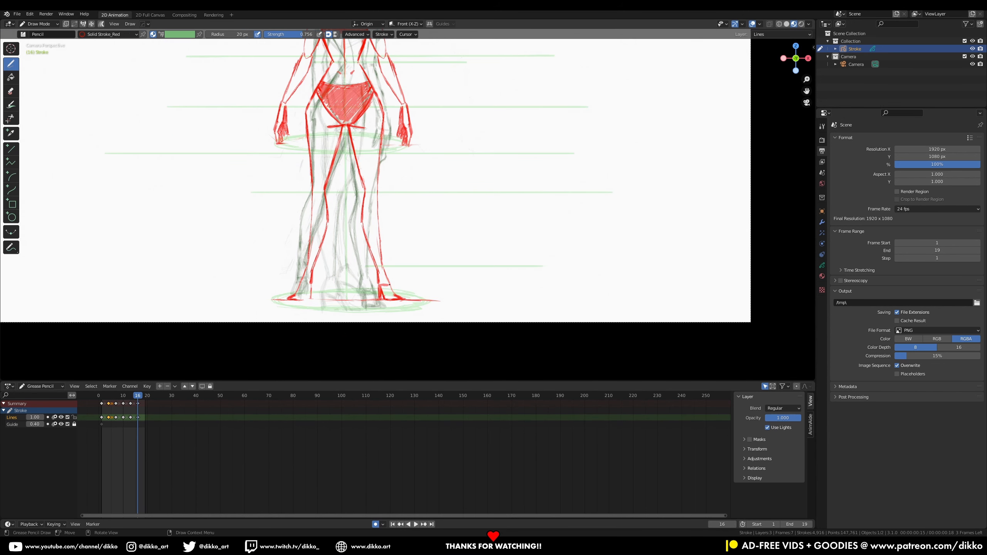
key(e)
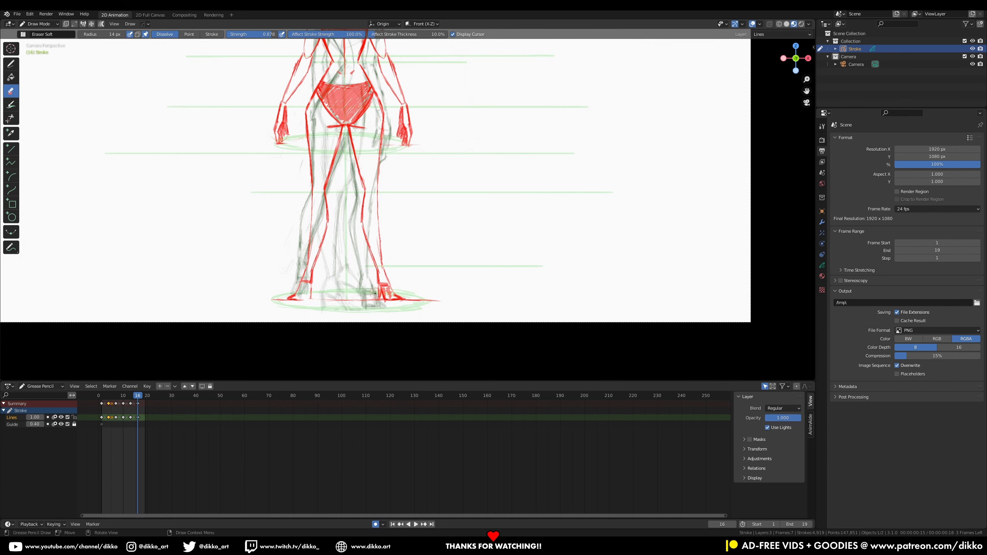
key(b)
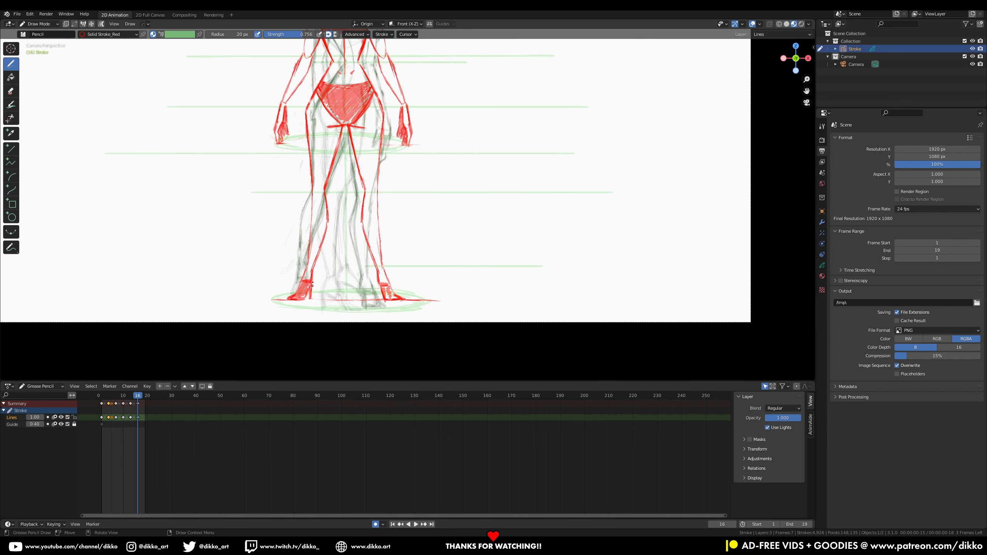
mouse_move(381, 295)
ctrl+middle_down()
mouse_move(377, 218)
mouse_move(371, 255)
ctrl+middle_up()
drag(301, 287, 296, 320)
Save the file and draw a shaded diamond-shaped ponytail on the back of the head on frame 16.
ctrl+middle_drag(338, 218, 338, 272)
key(ctrl+s)
ctrl+middle_drag(350, 194, 335, 117)
drag(304, 123, 304, 162)
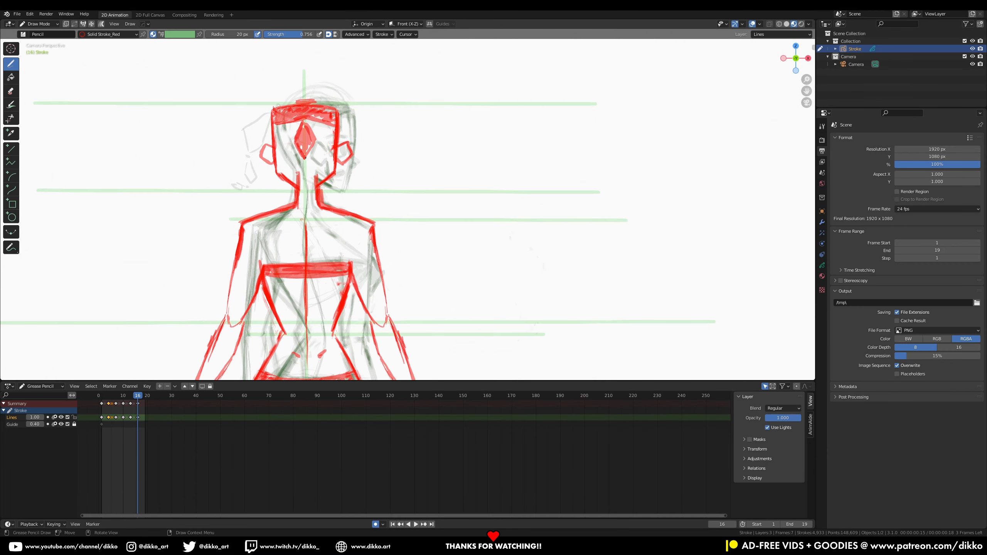
ctrl+middle_drag(307, 194, 310, 264)
shift+middle_drag(310, 264, 326, 155)
Draw the angular ponytail shapes beside the head on frame 13 and the neighbouring poses, and play the turnaround.
mouse_move(137, 395)
mouse_down()
mouse_move(106, 403)
mouse_move(130, 402)
mouse_up()
shift+middle_drag(310, 117, 324, 202)
ctrl+middle_drag(324, 202, 321, 95)
key(Down)
key(Down)
key(Down)
key(Up)
key(Up)
drag(324, 97, 324, 100)
drag(296, 147, 299, 149)
key(space)
key(Home)
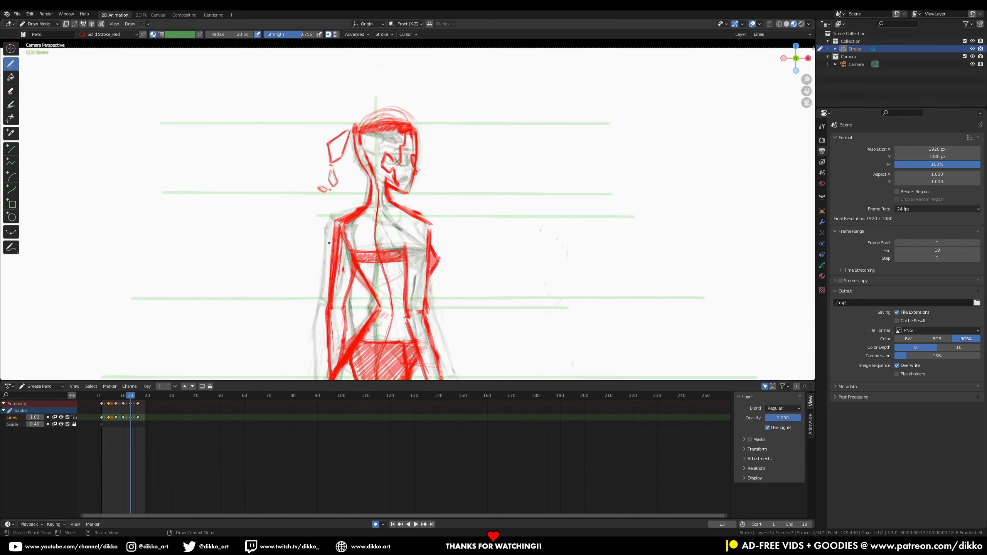
Adjust the ponytail strokes' rotation and position on frame 13 and the earlier poses, and check them in playback.
key(Tab)
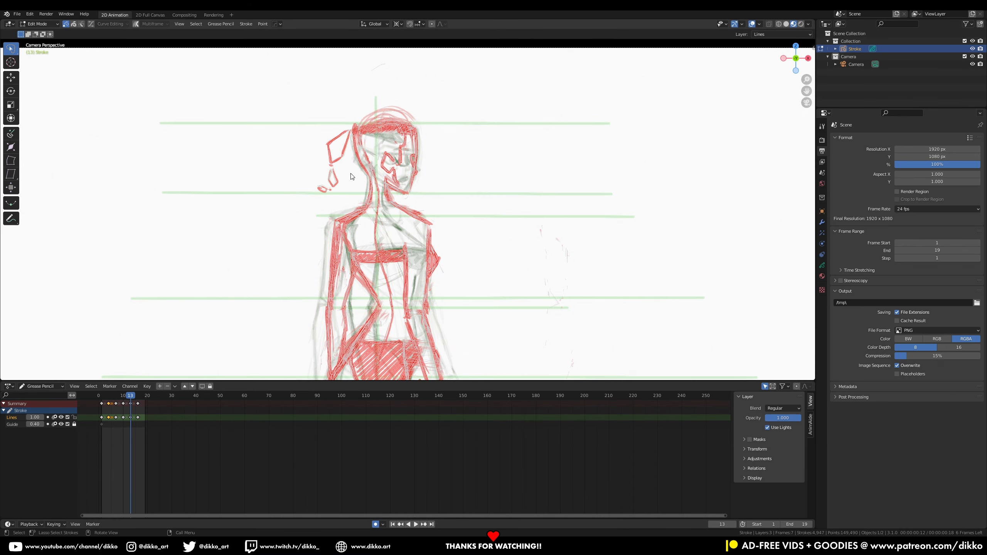
key(e)
key(ctrl+z)
key(r)
key(g)
key(Tab)
drag(131, 399, 115, 400)
key(Tab)
mouse_move(350, 148)
mouse_down()
mouse_move(328, 137)
mouse_move(347, 183)
mouse_up()
key(space)
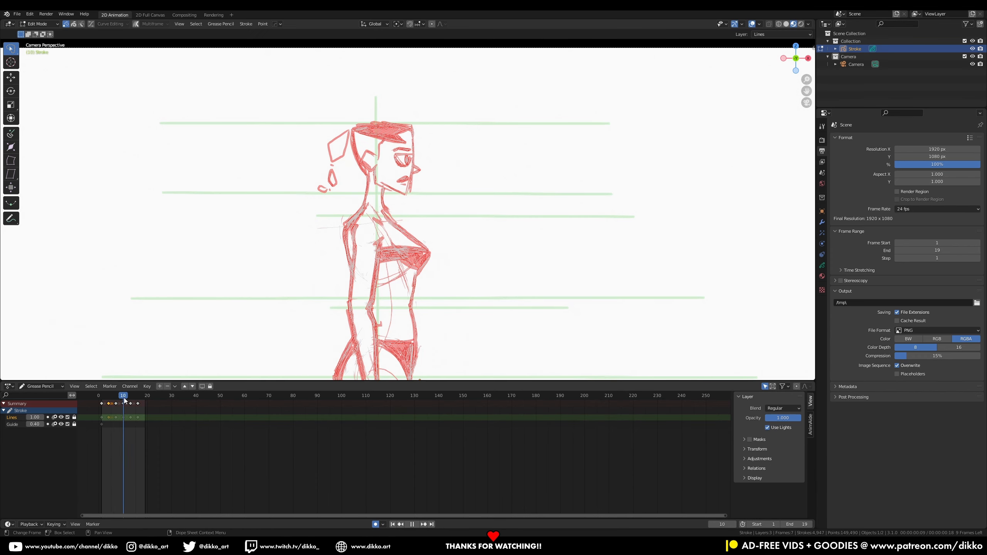
key(space)
key(Tab)
Play the turnaround in full view and set the scene's end frame to 23.
ctrl+middle_drag(273, 252, 268, 361)
key(space)
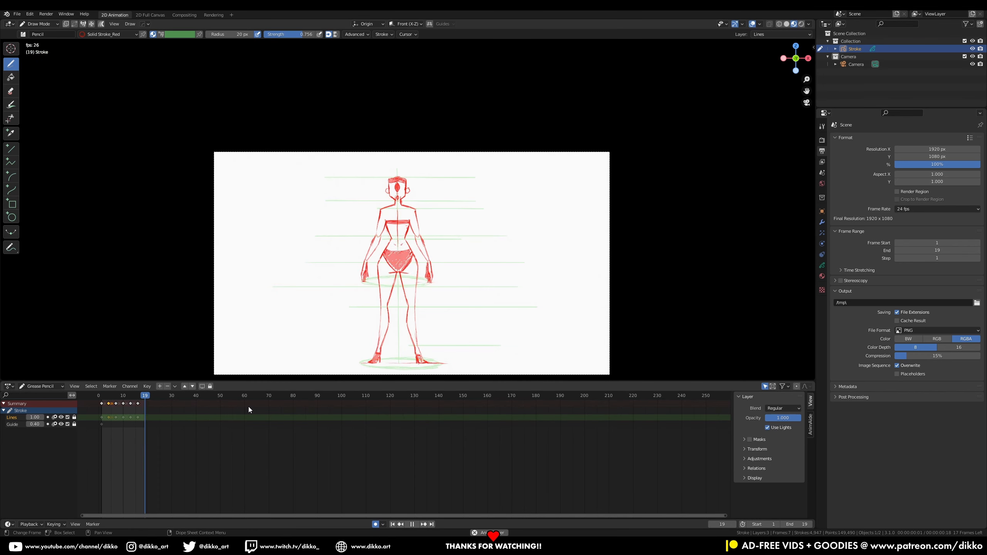
key(space)
drag(104, 397, 131, 405)
click(130, 405)
click(978, 250)
click(977, 250)
click(977, 250)
click(977, 250)
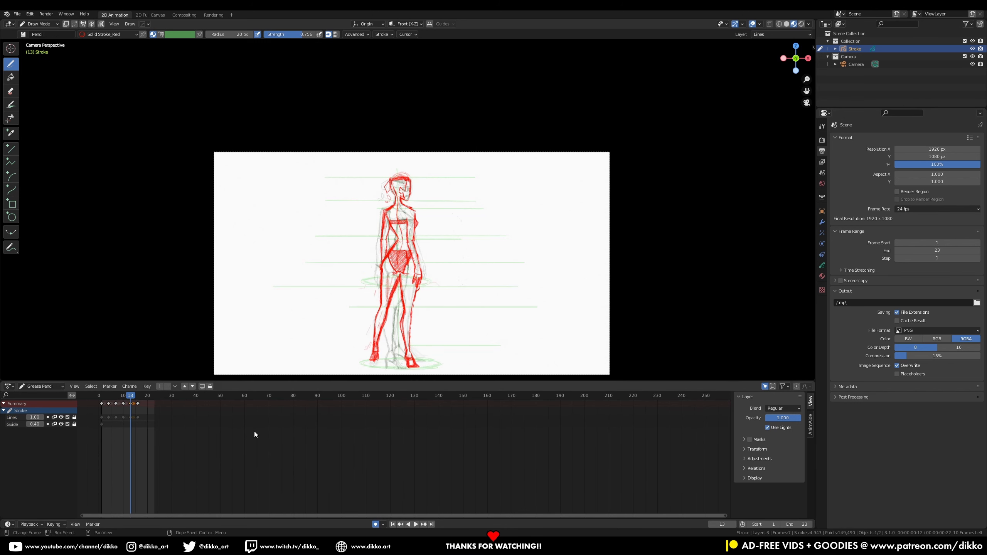
Copy the rear three-quarter pose's keyframe from frame 13 to frame 19 on the Lines layer.
click(139, 397)
key(Right)
key(Right)
click(131, 397)
click(74, 417)
click(145, 397)
Mirror the frame 19 pose by scaling all its strokes by -1 along the global X axis.
key(Tab)
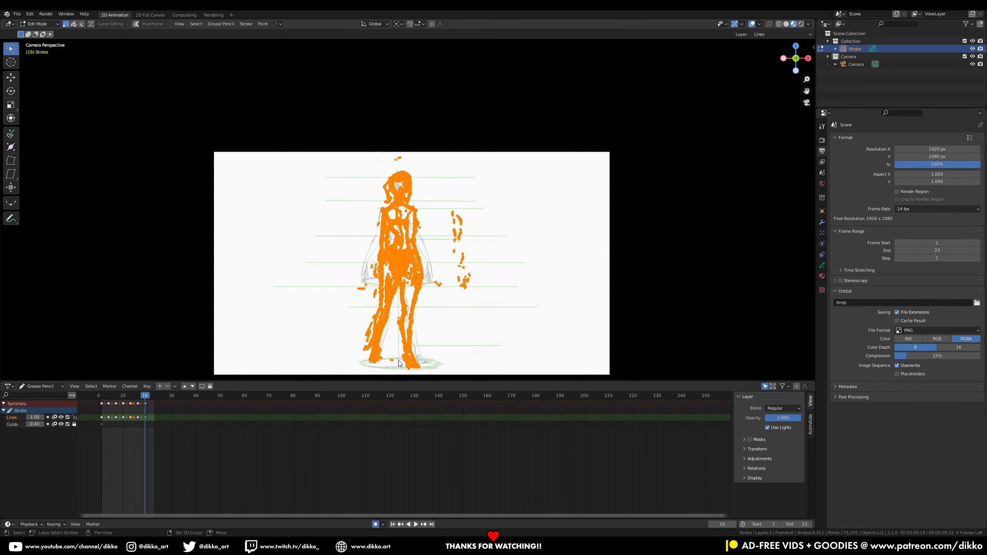
click(380, 24)
click(369, 87)
click(371, 49)
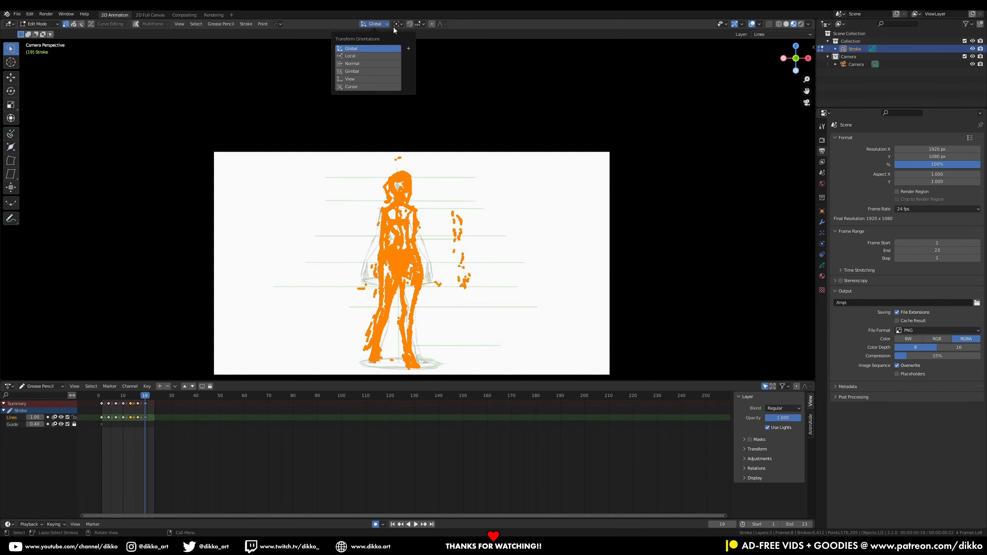
click(396, 25)
click(400, 53)
text(sx-1)
key(Return)
key(Tab)
Play and scrub through the turnaround, and set the scene's end frame to 25.
key(space)
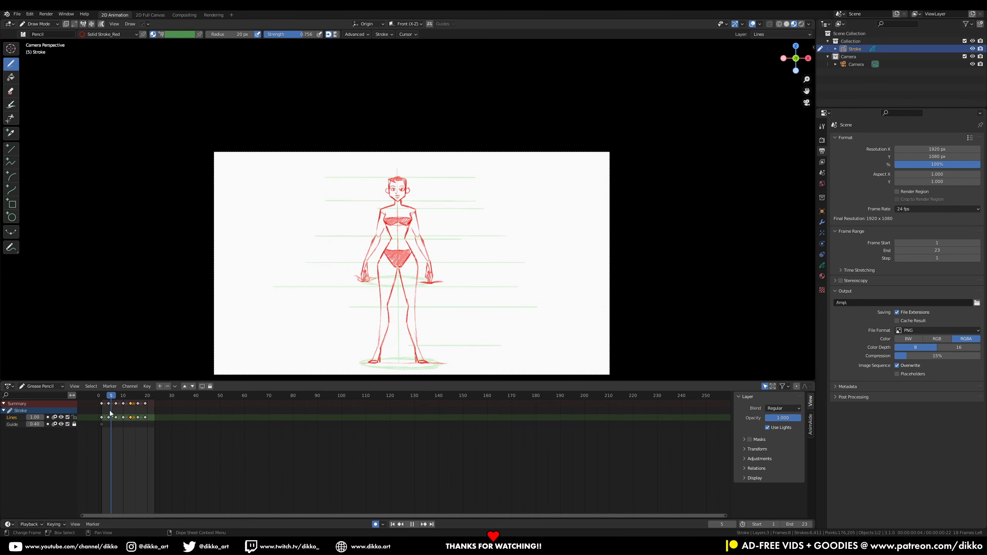
drag(100, 401, 159, 429)
click(936, 250)
text(25)
key(Return)
scroll(404, 447, up, 1)
middle_drag(80, 404, 106, 400)
key(space)
Copy the side pose's keyframe from frame 10 to frame 22 on the Lines layer.
drag(106, 398, 157, 395)
click(129, 433)
click(126, 418)
key(ctrl+c)
key(ctrl+v)
Mirror the frame 22 side pose by scaling all its strokes by -1 along X.
key(Tab)
key(a)
key(s)
key(x)
key(minus)
key(1)
key(Return)
key(Tab)
Move the mirrored side pose about -0.029 m along X to align it, and check the turnaround in playback.
scroll(217, 341, up, 2)
key(Tab)
key(g)
key(x)
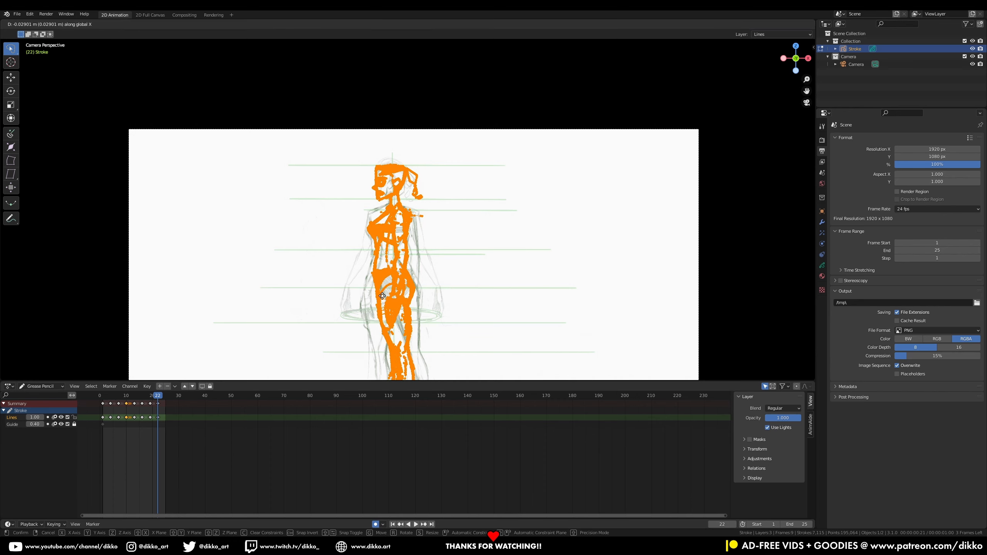
click(382, 296)
key(Tab)
scroll(389, 307, down, 2)
key(space)
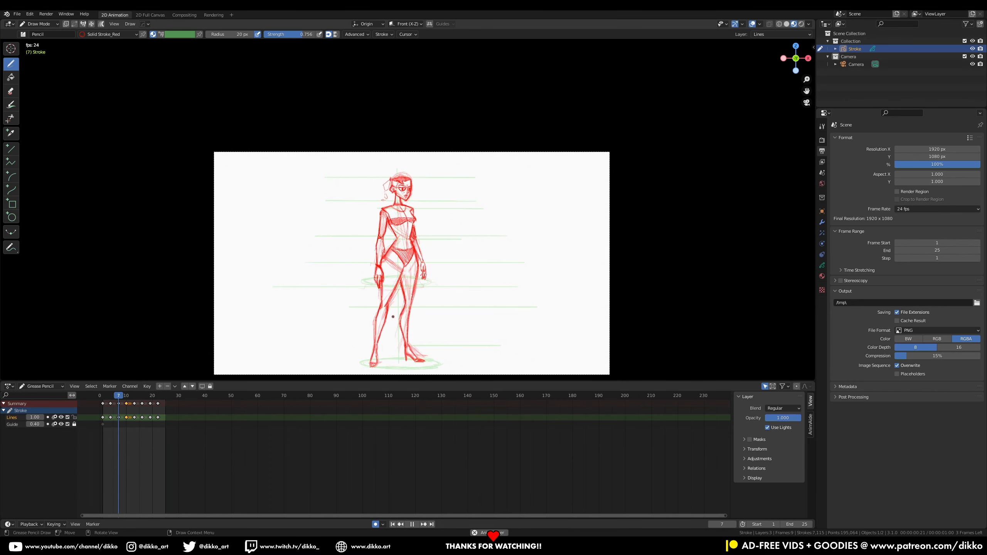
key(space)
Compare the head on frame 1, and erase and touch up the forehead lines of the side pose on frame 22.
key(shift+Left)
scroll(393, 316, up, 6)
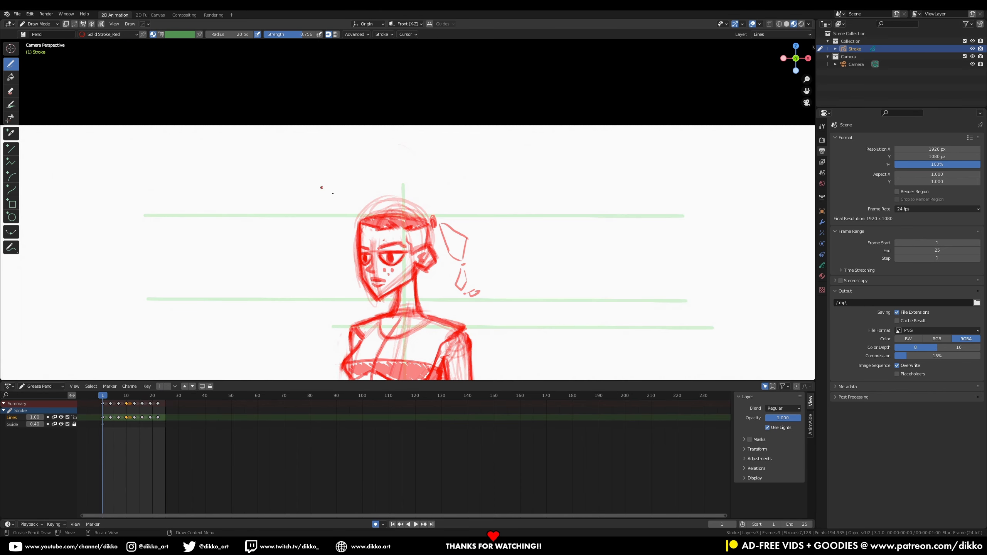
drag(104, 398, 157, 398)
click(15, 92)
mouse_move(372, 237)
mouse_down()
mouse_move(393, 234)
mouse_move(367, 224)
mouse_up()
click(14, 65)
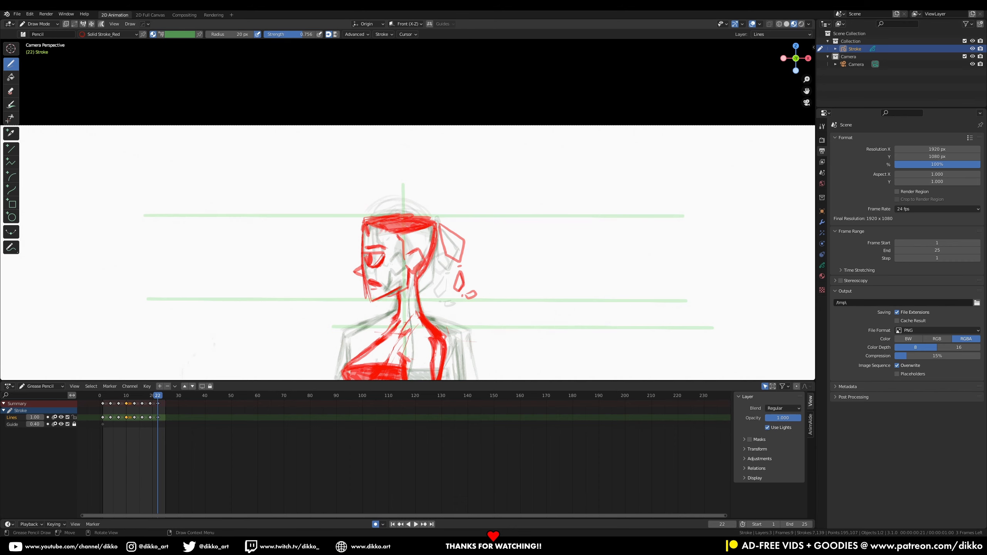
Play the full turnaround loop to check how the poses flow from one view to the next.
key(space)
scroll(401, 224, down, 6)
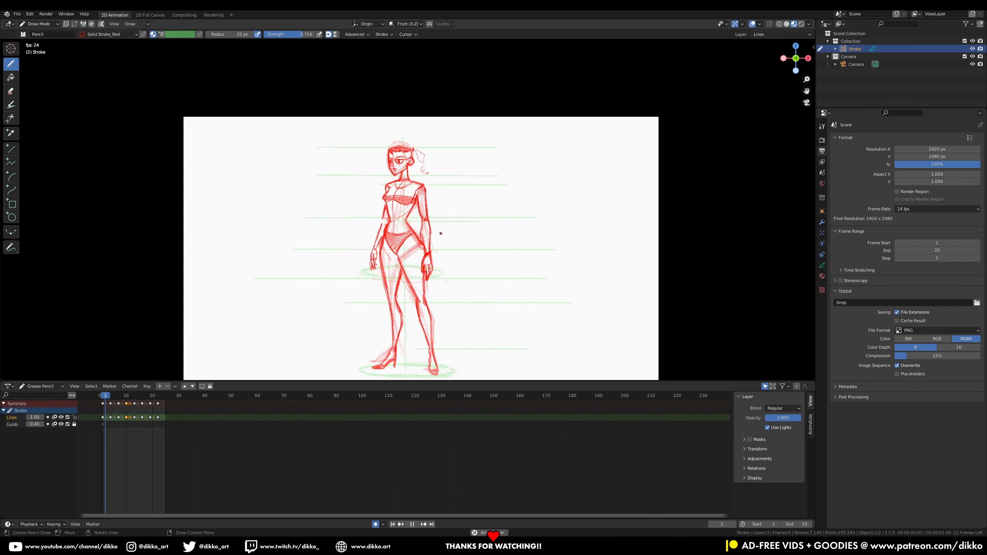
scroll(442, 263, down, 1)
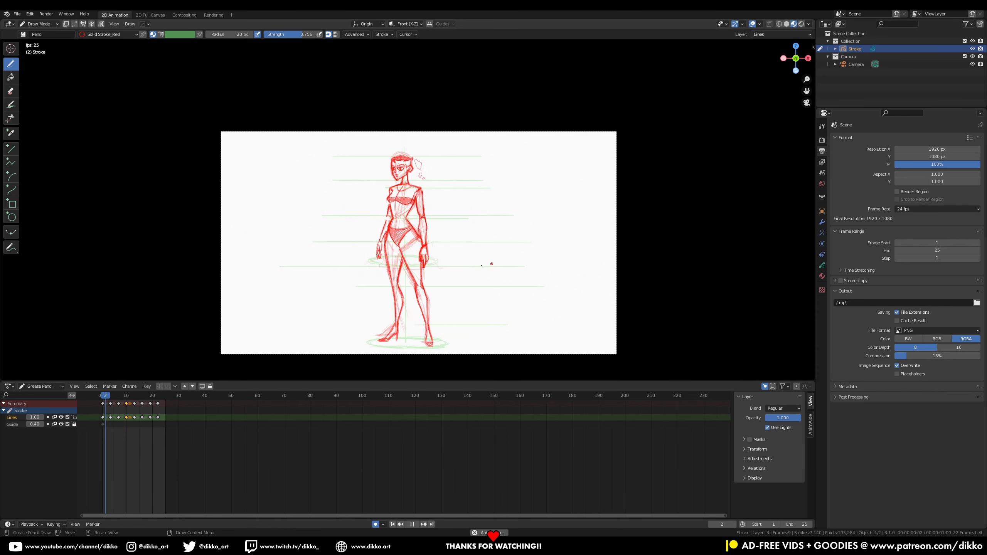
scroll(369, 296, up, 2)
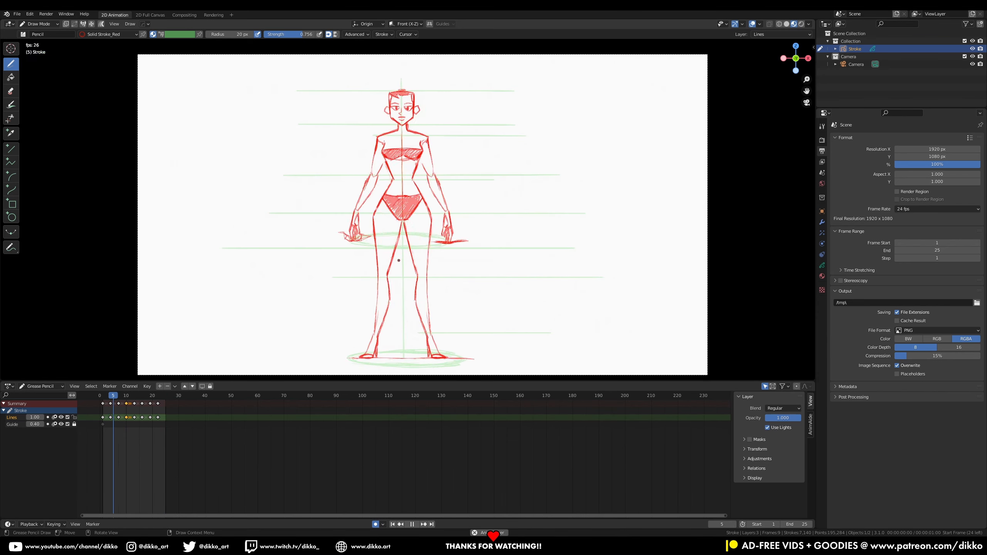
key(Escape)
Shade the inside of the ponytail shapes on the turnaround poses through frame 22.
scroll(425, 125, up, 2)
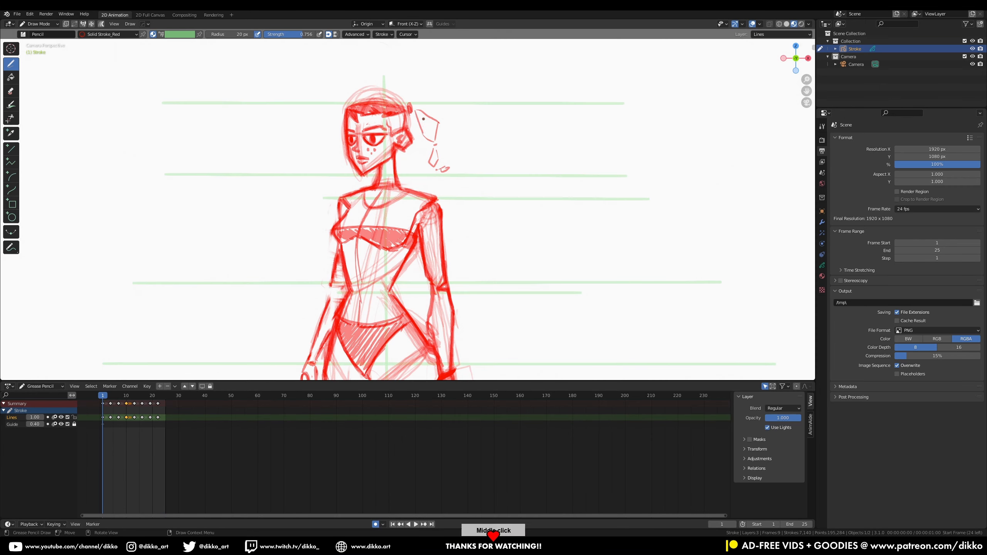
key(space)
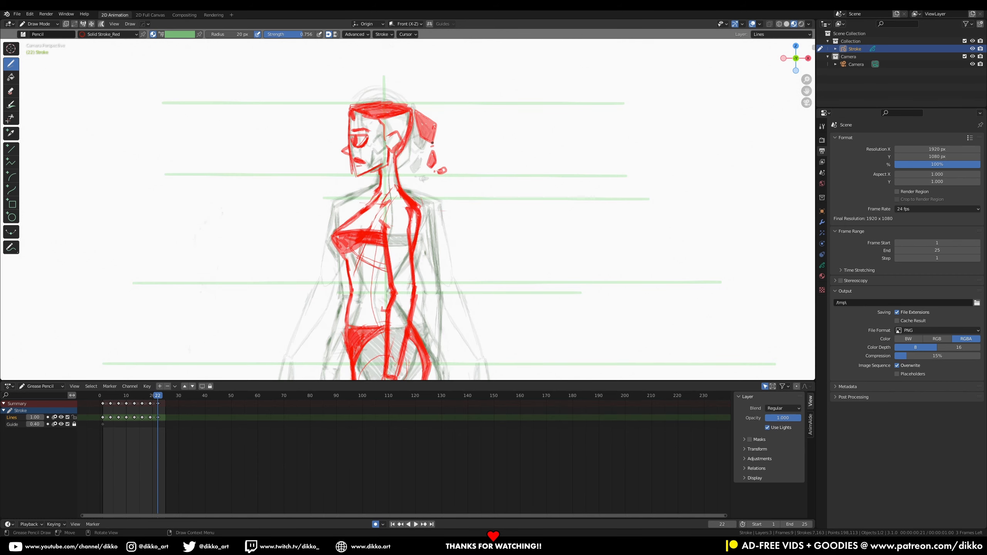
Hide the Guide layer while playing the turnaround to review the line art alone.
scroll(432, 143, down, 6)
key(space)
click(61, 424)
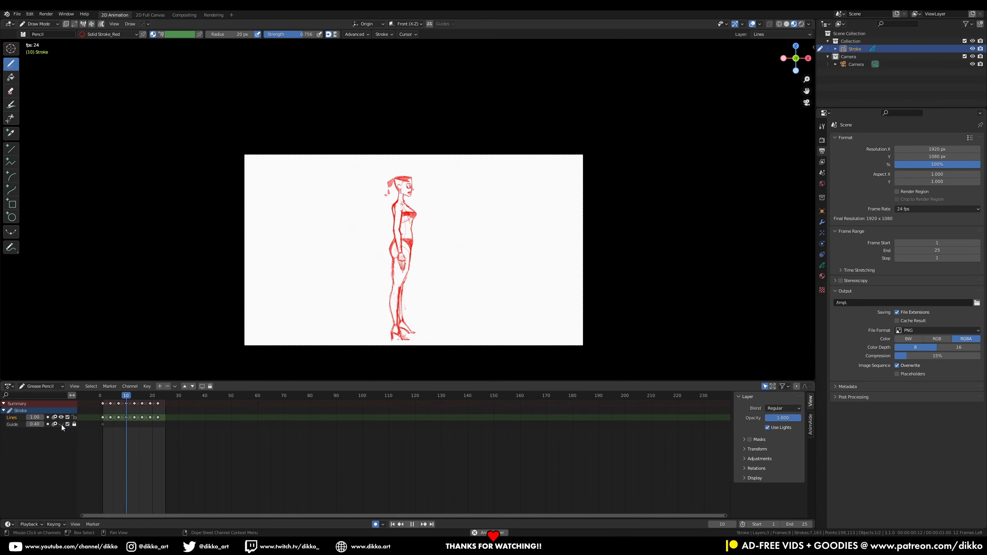
scroll(297, 363, up, 1)
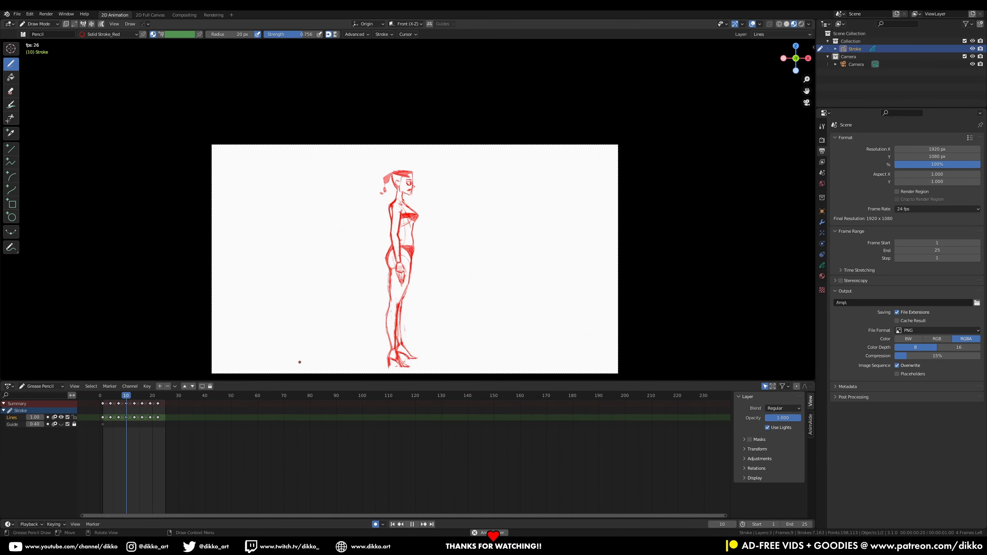